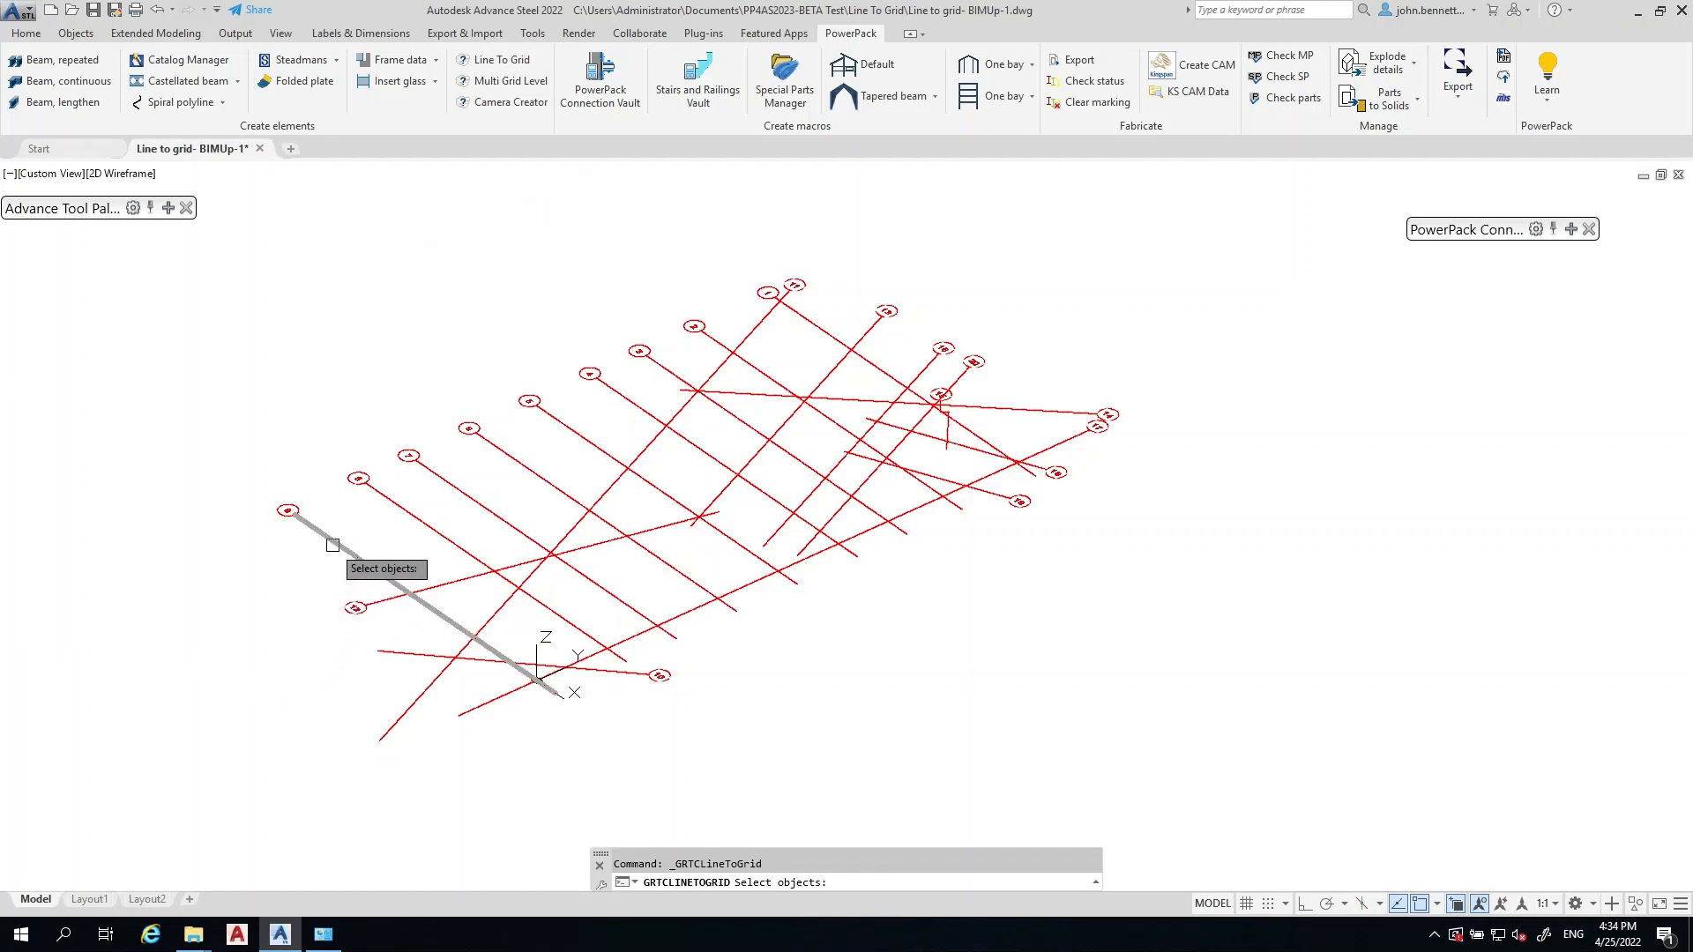
- Convert line 9 to a grid, defining axis length for All-Groups by Line and labeling direction for All-Groups by WCS
click(332, 545)
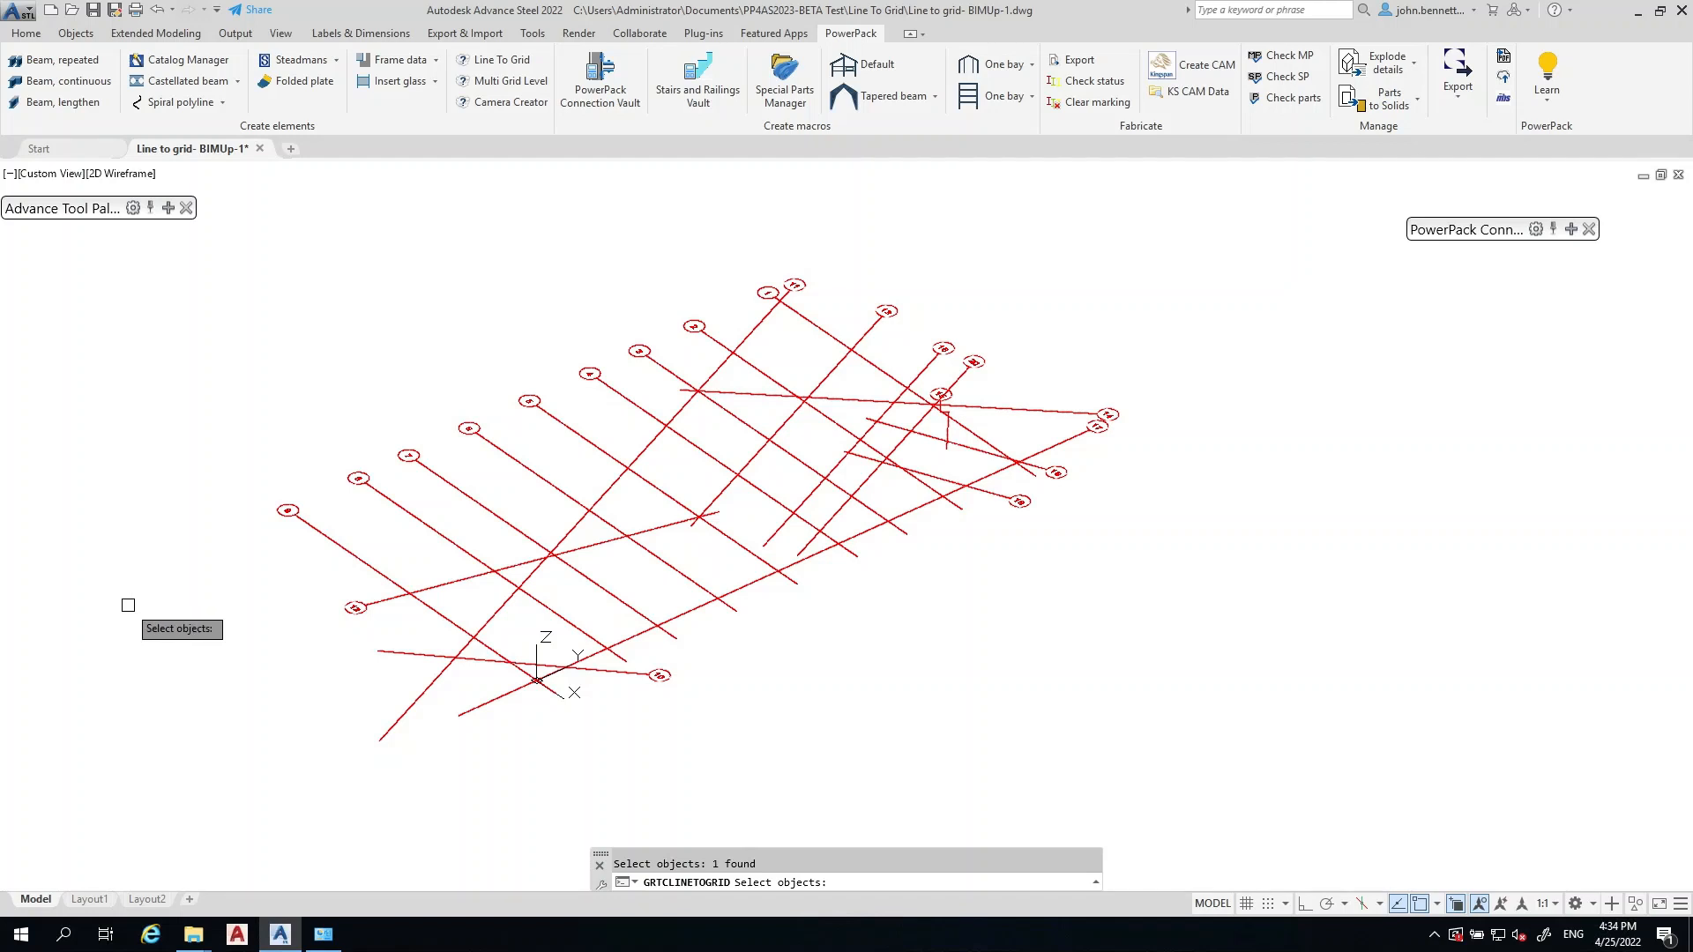
key(Return)
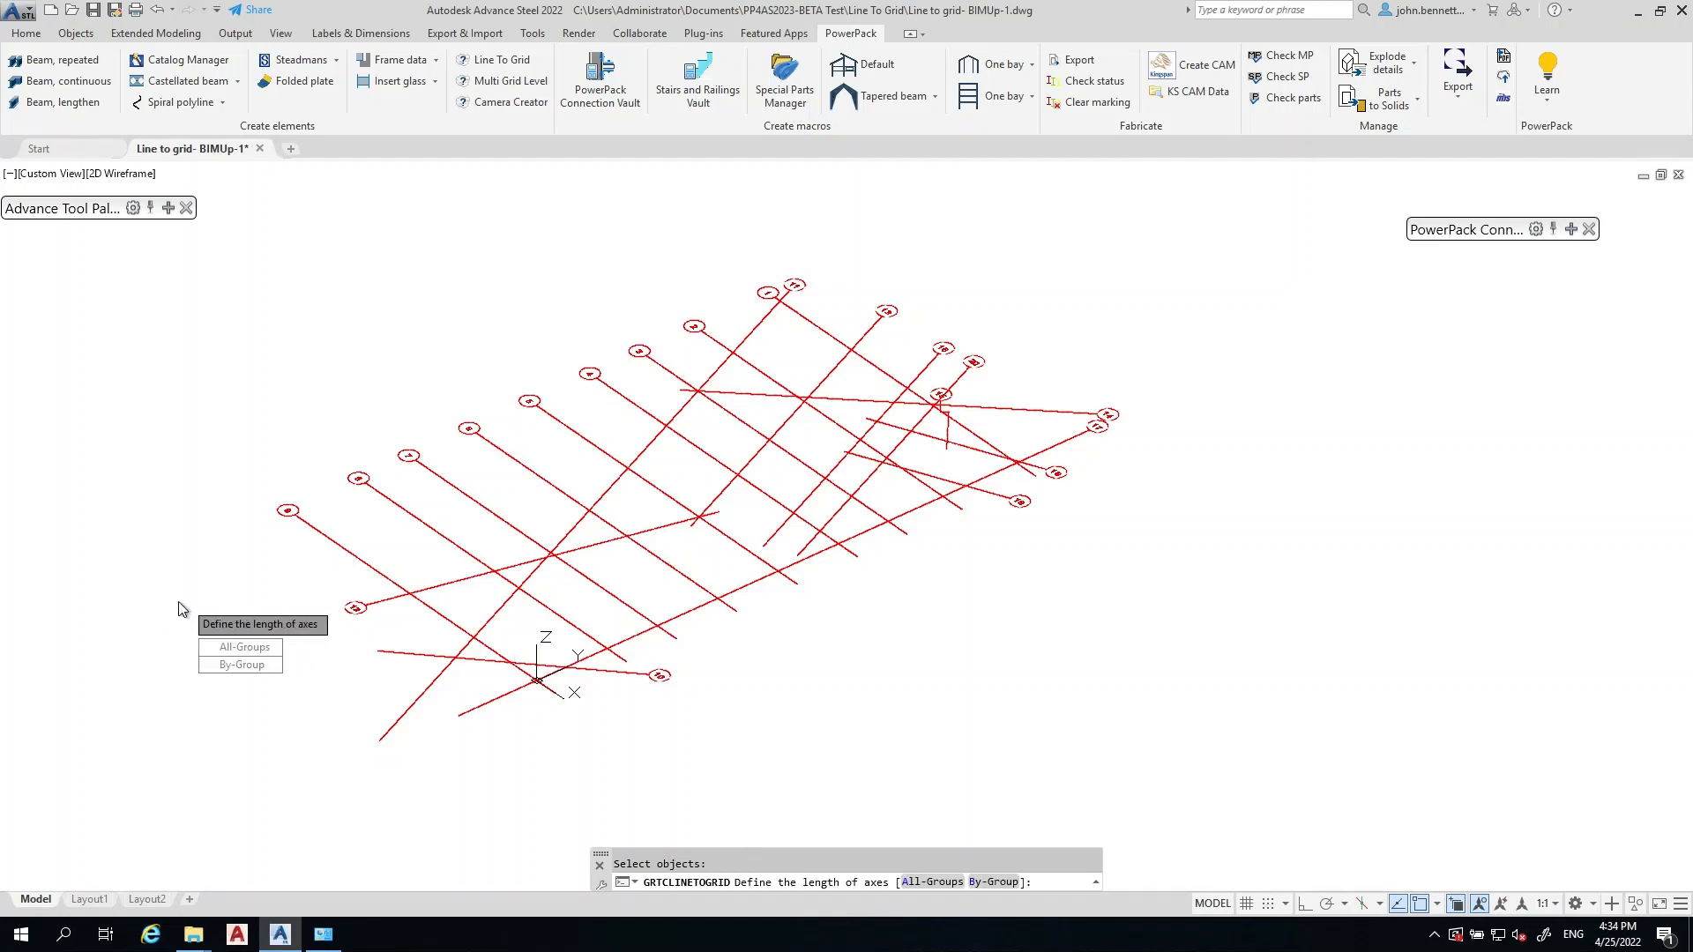
click(229, 653)
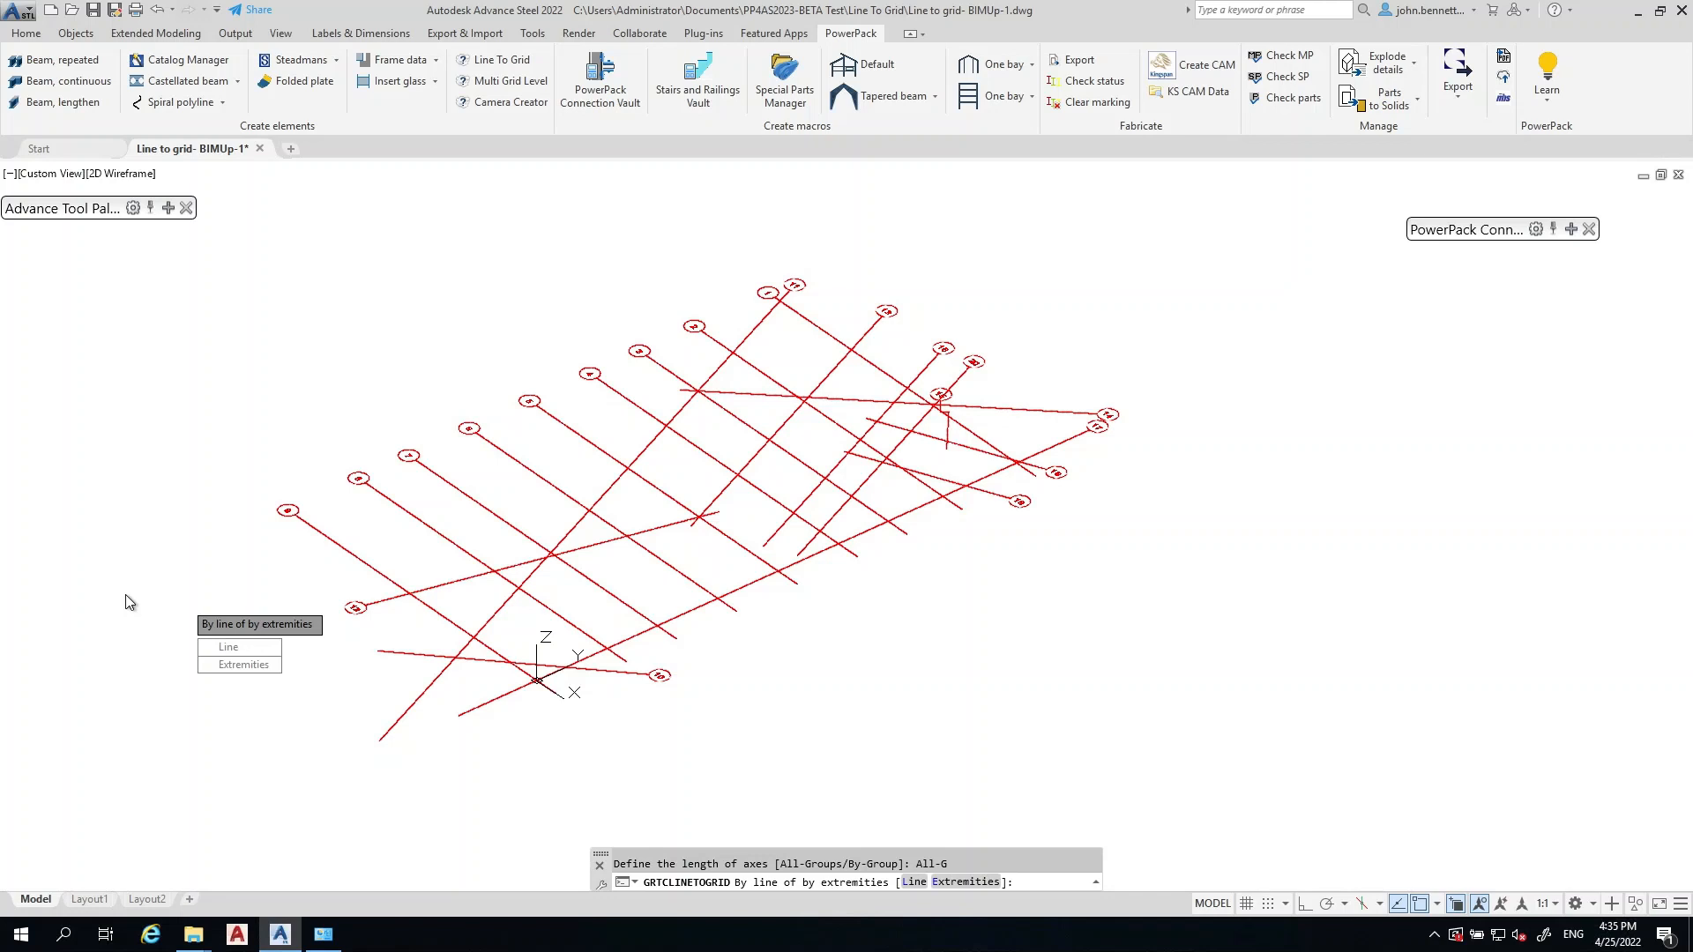
click(222, 650)
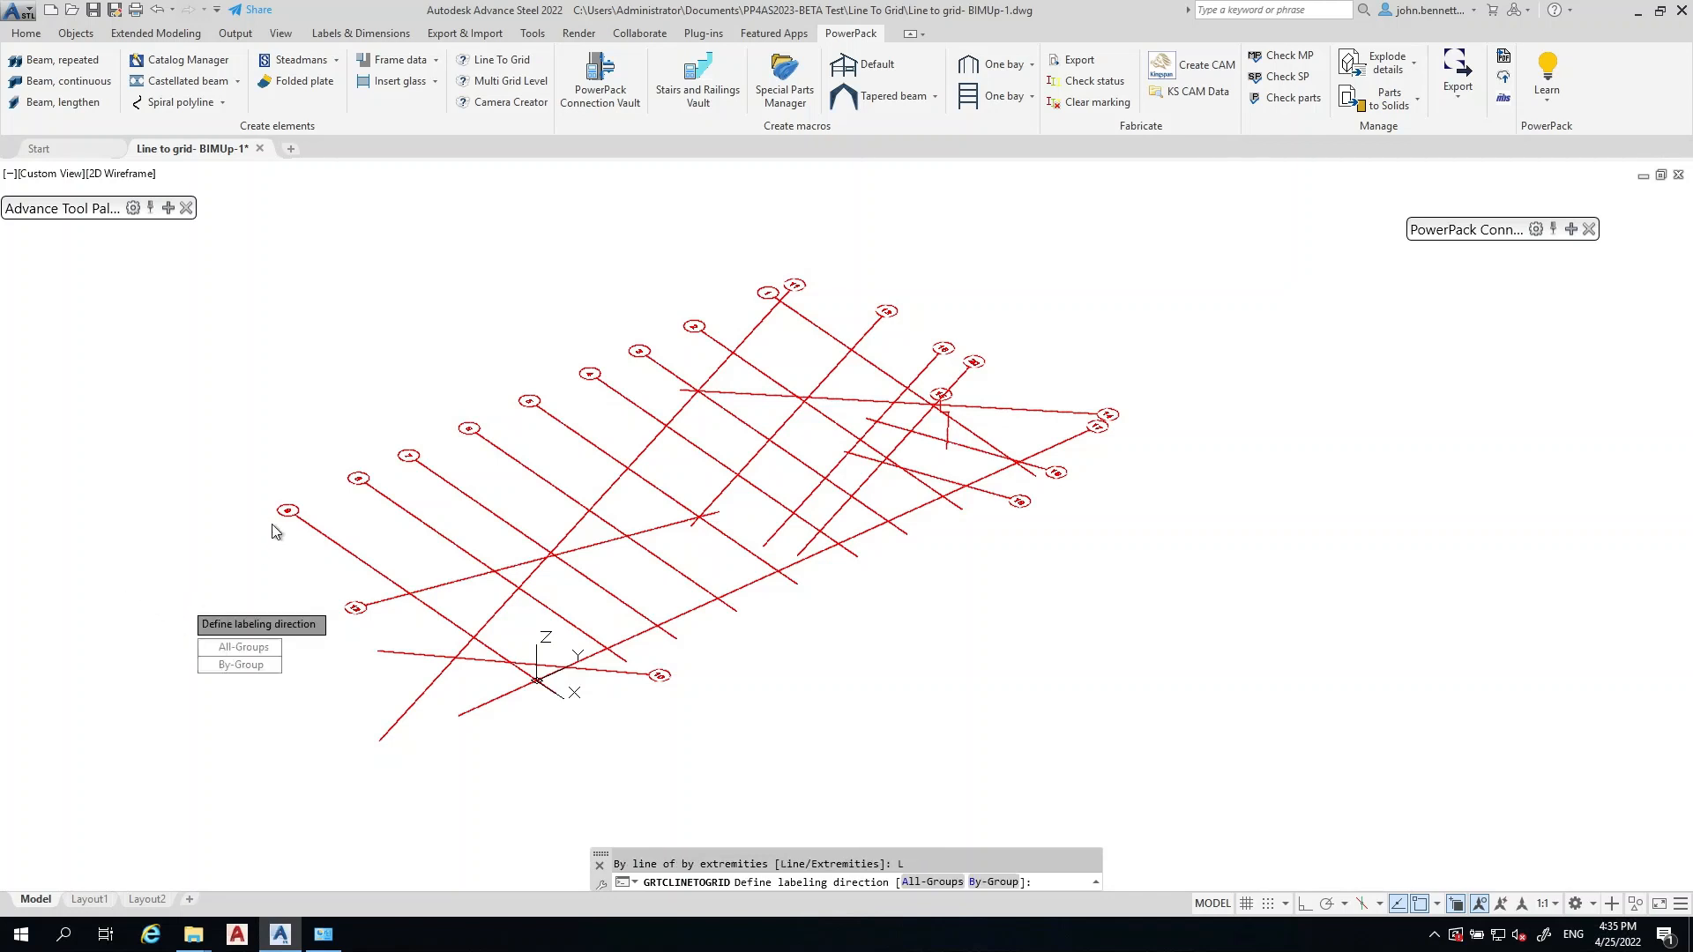
click(235, 653)
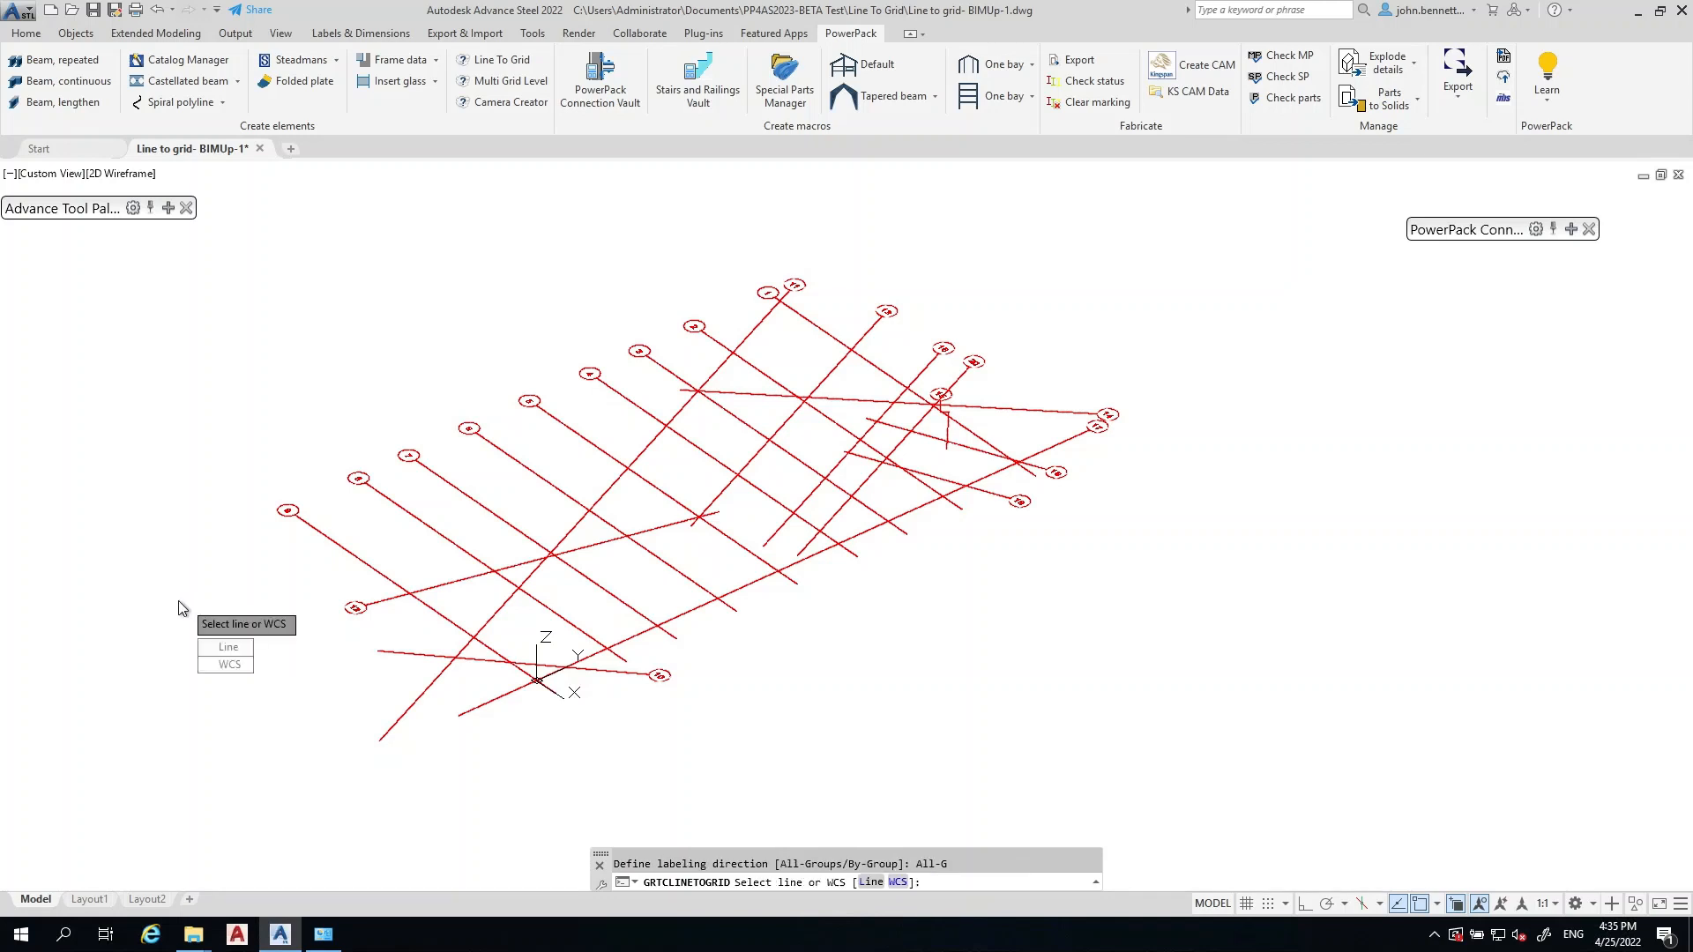
click(226, 667)
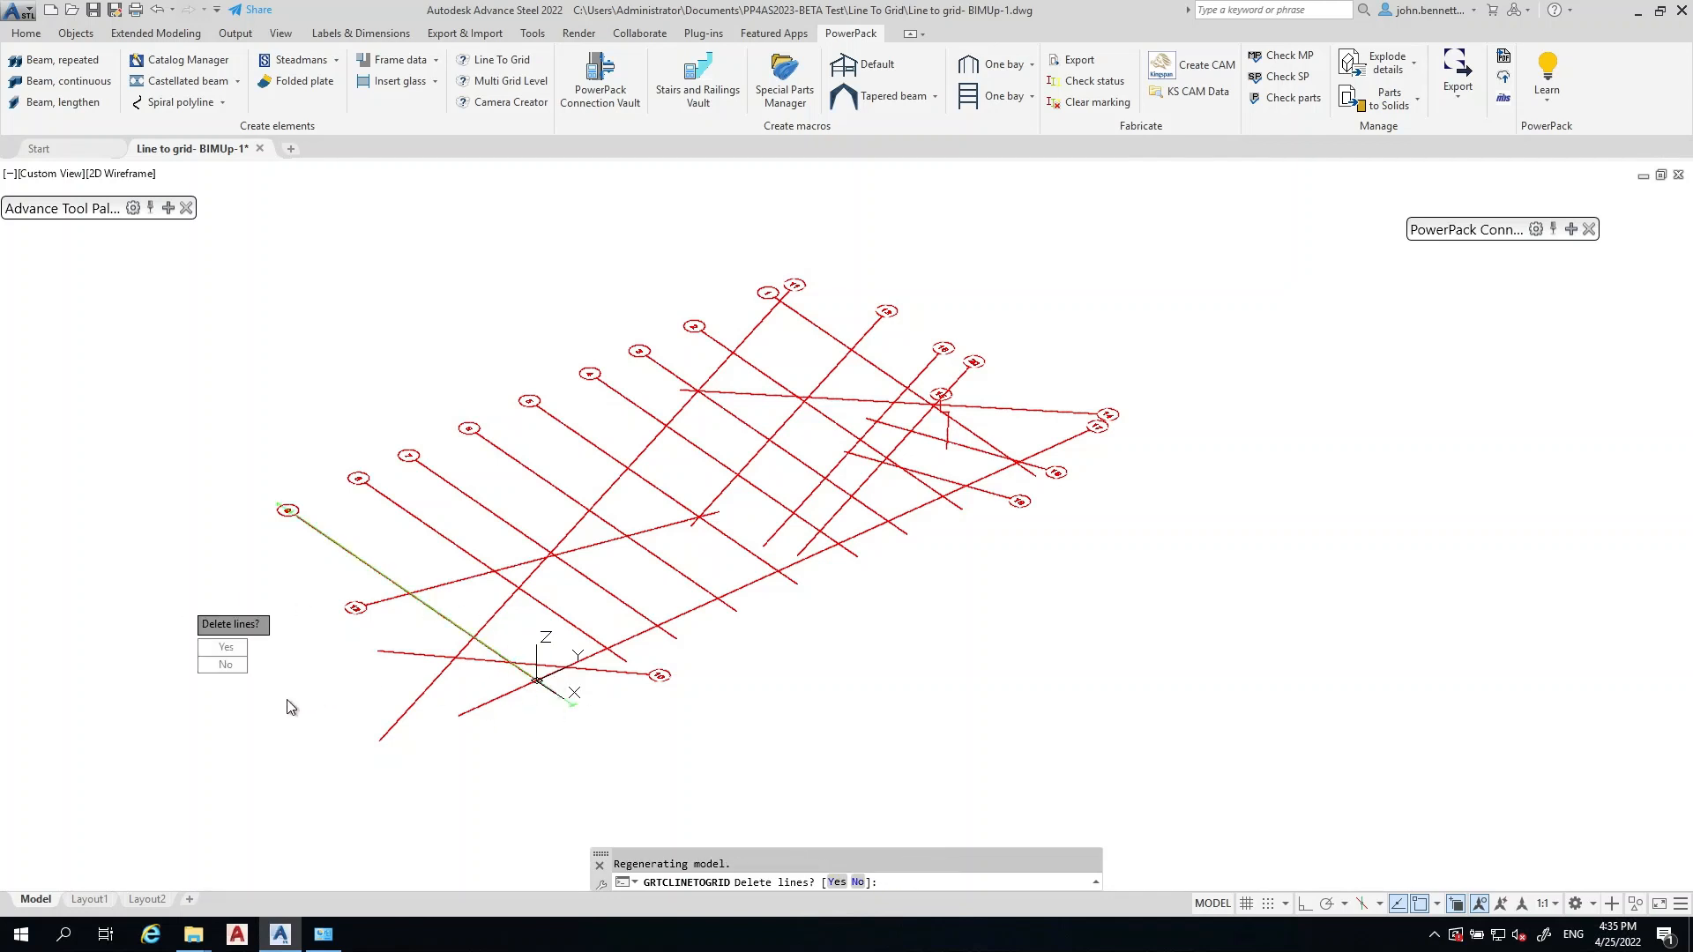
- Delete the source line and create model views for all grid lines with their camera activated
click(222, 649)
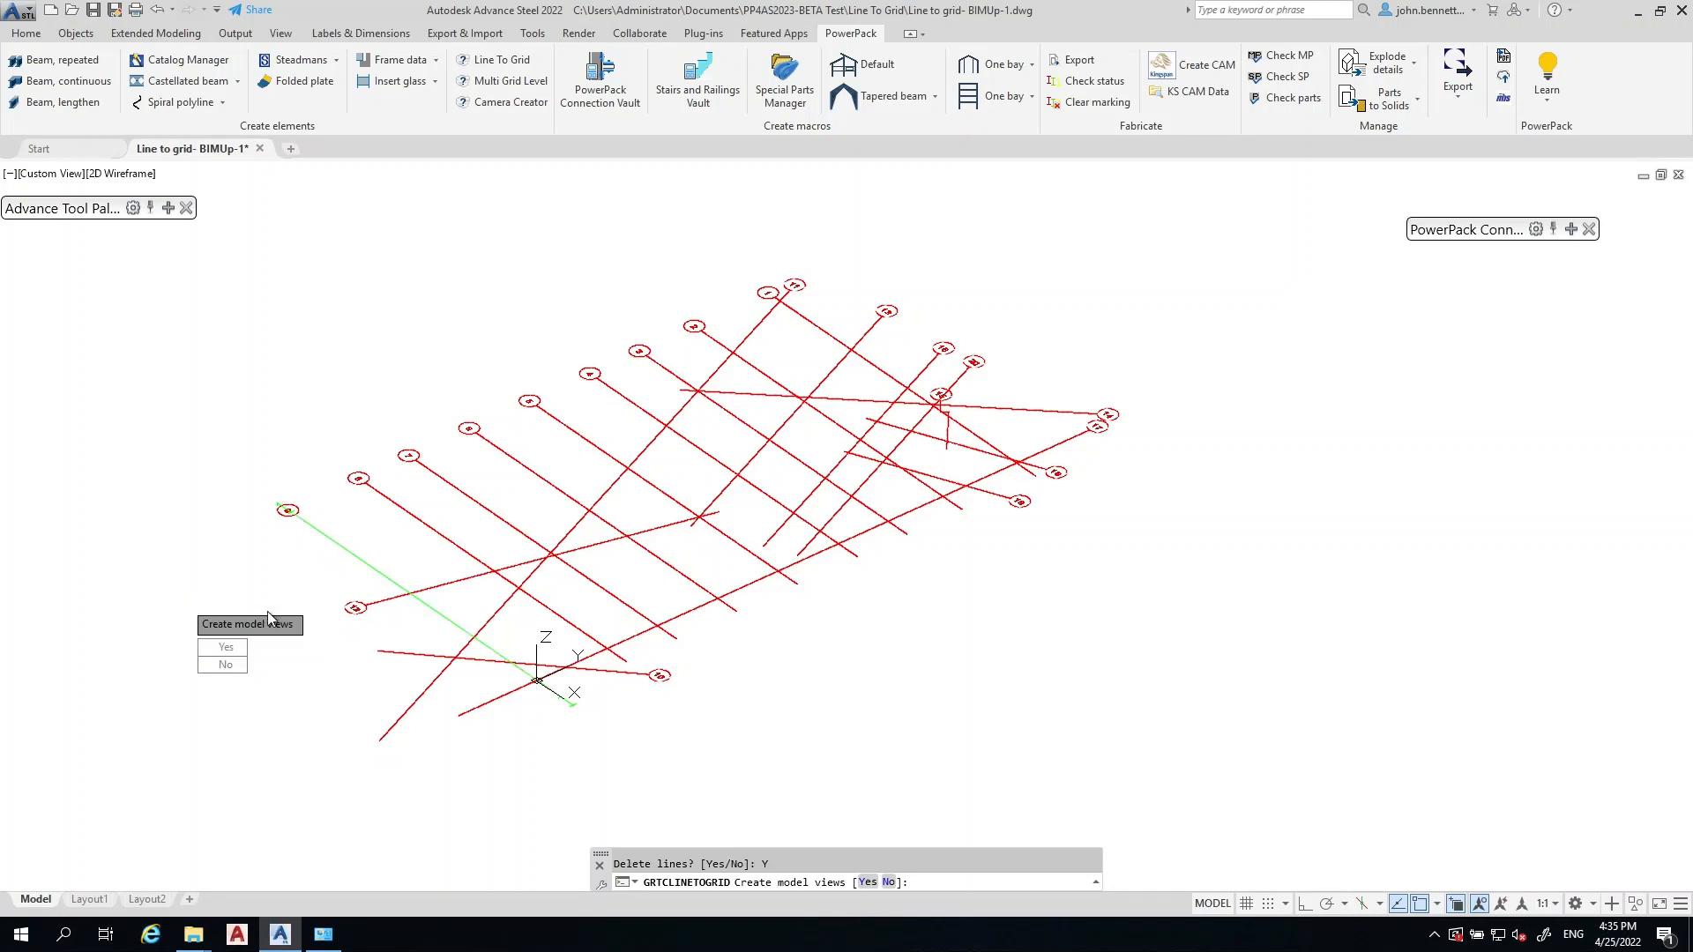
click(224, 652)
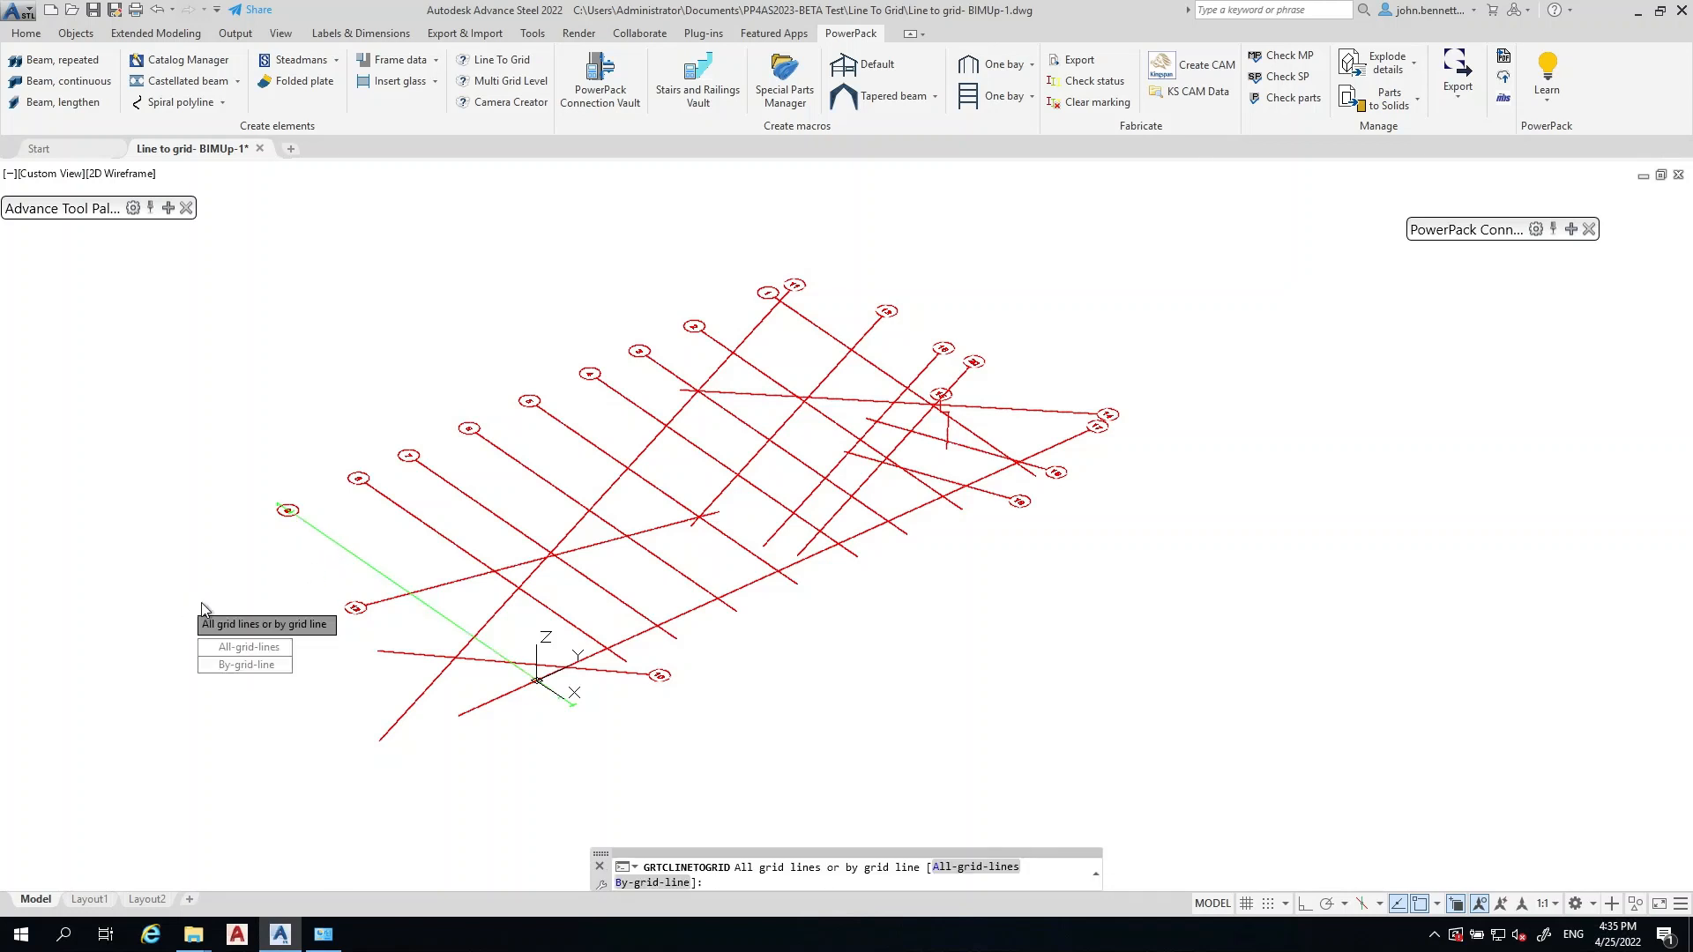
click(247, 649)
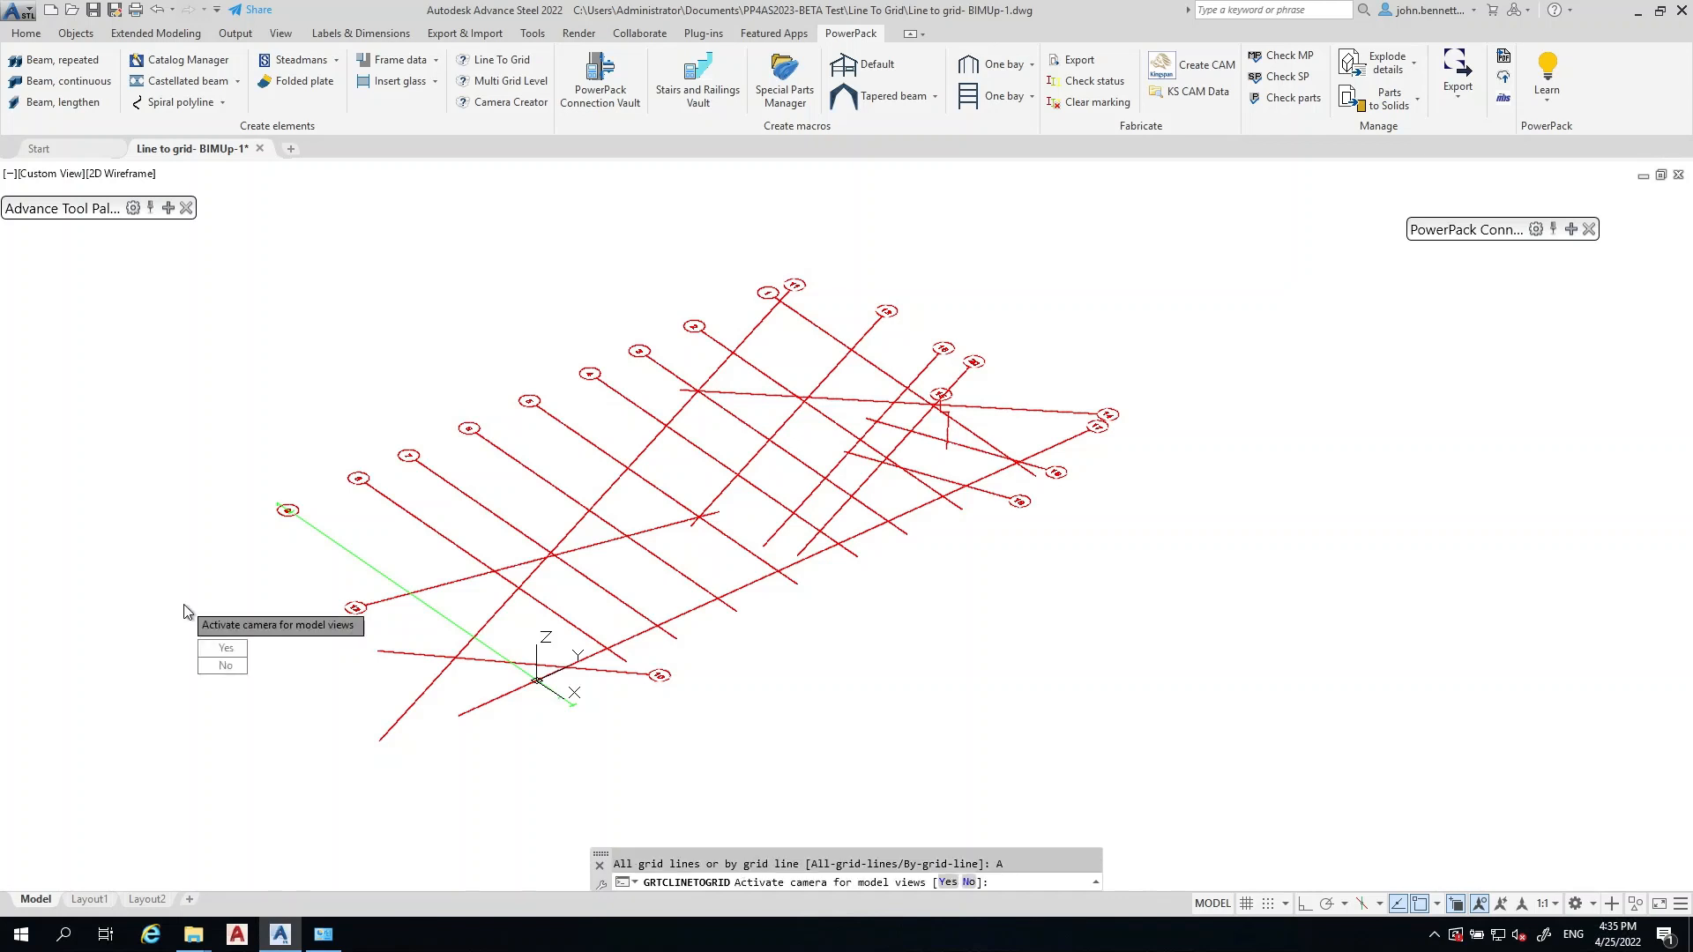
click(222, 650)
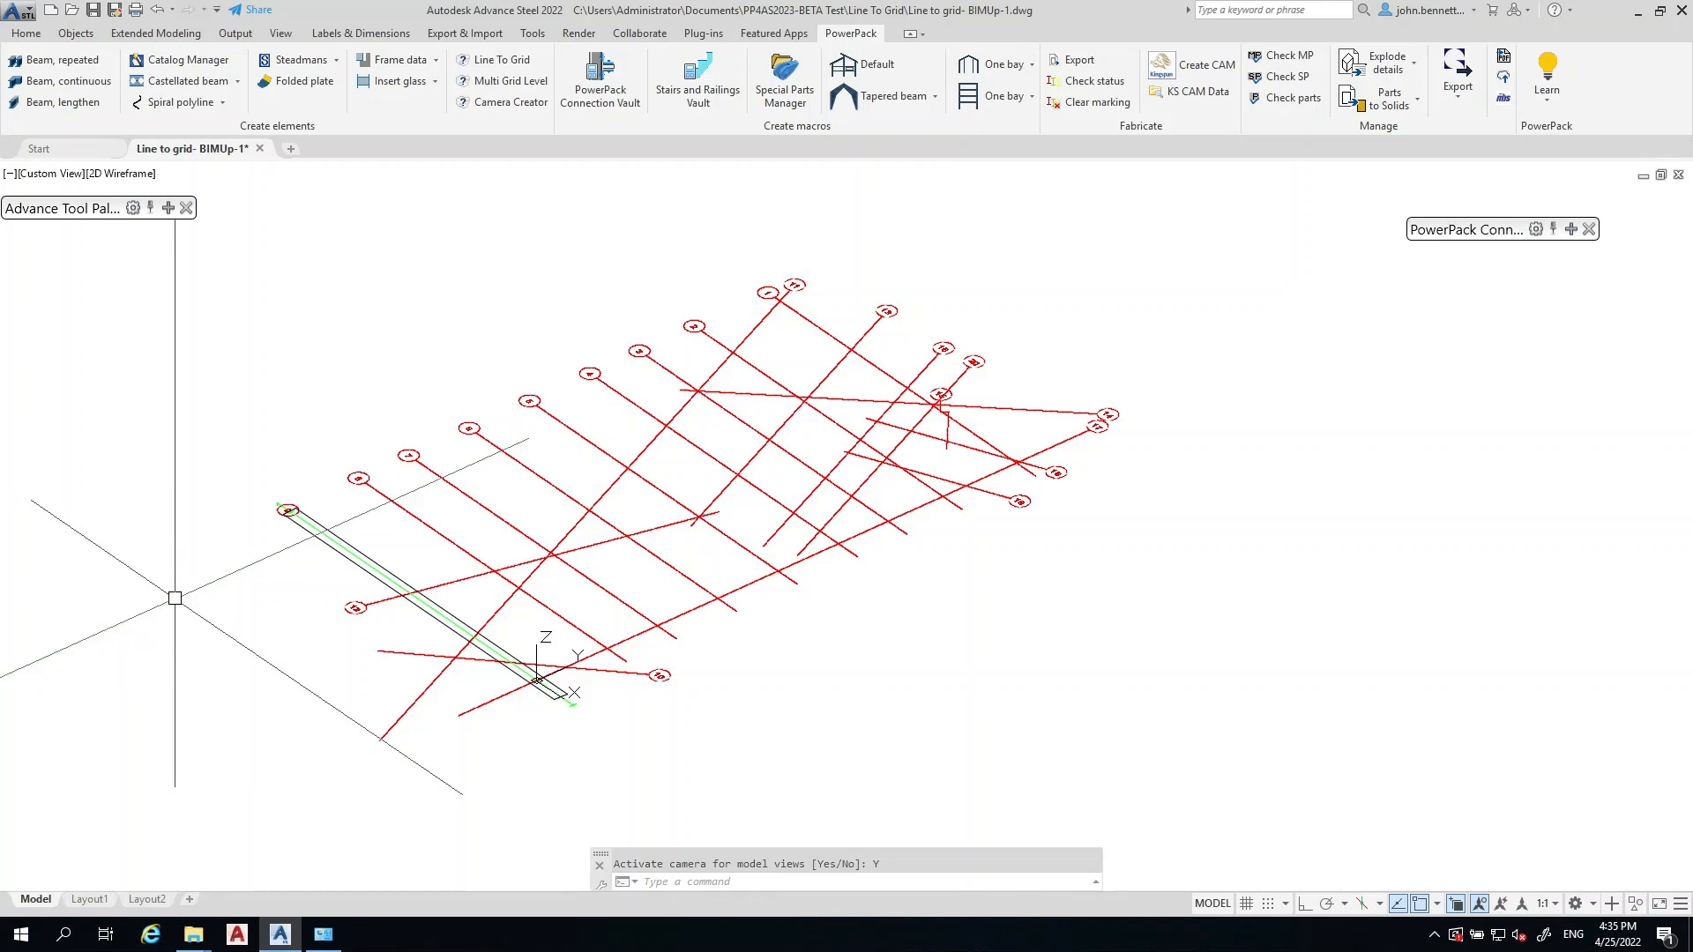
- Show the camera graphics of the model view created along grid line 9
scroll(309, 546, up, 4)
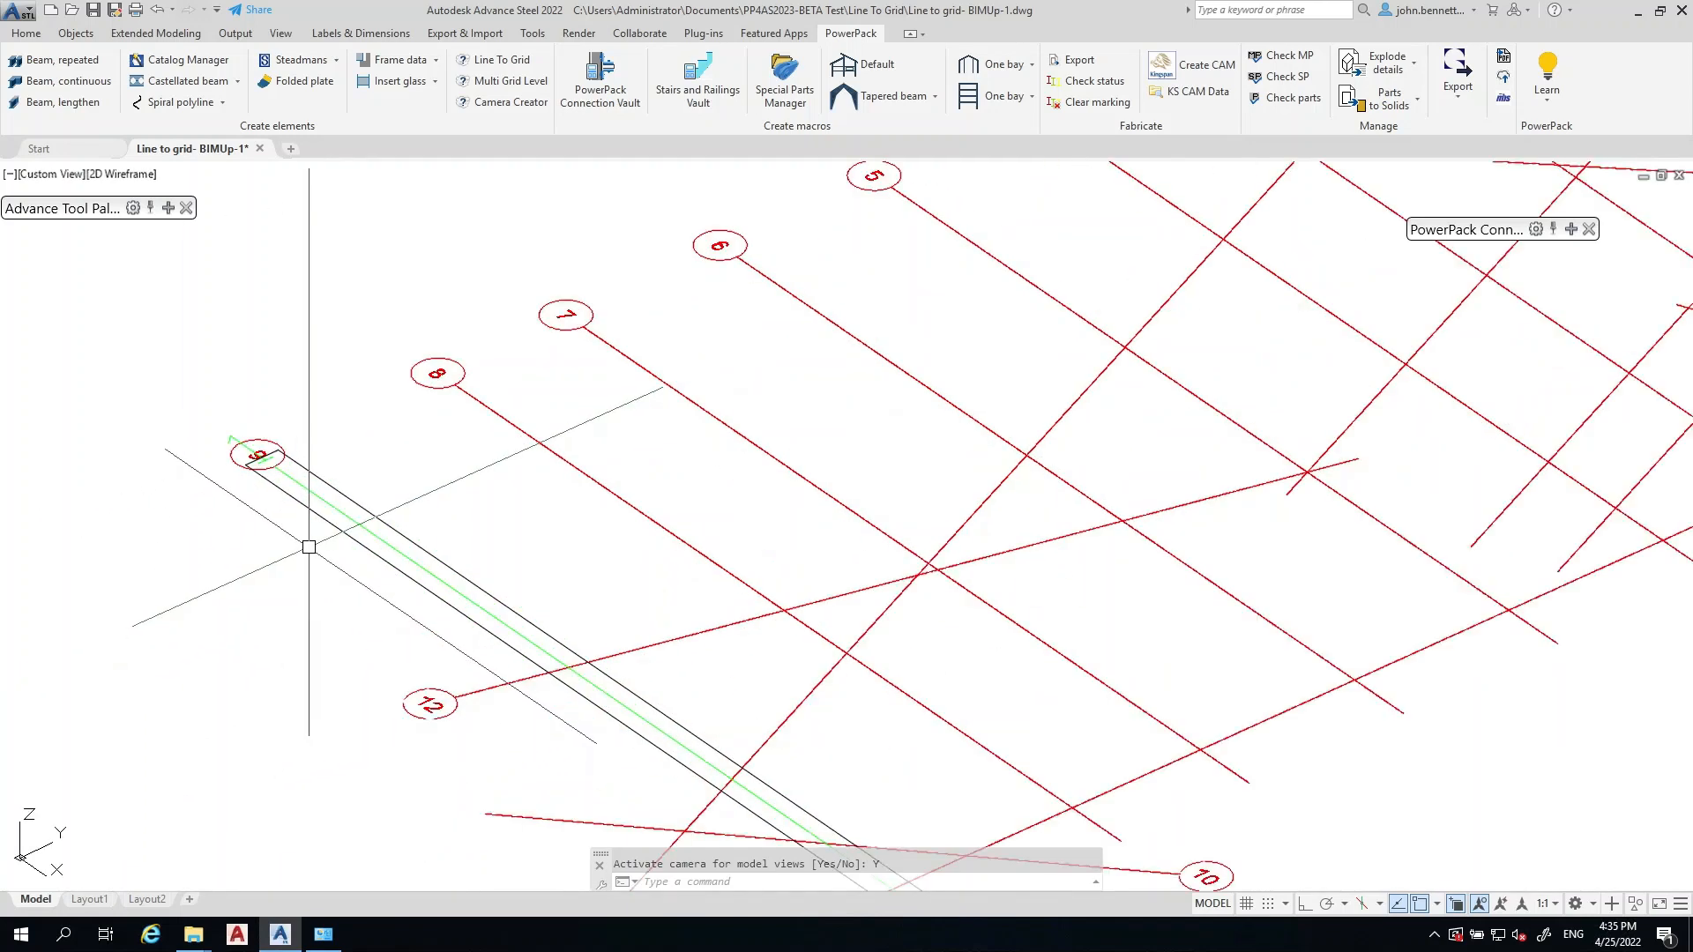
click(328, 527)
right_click(159, 547)
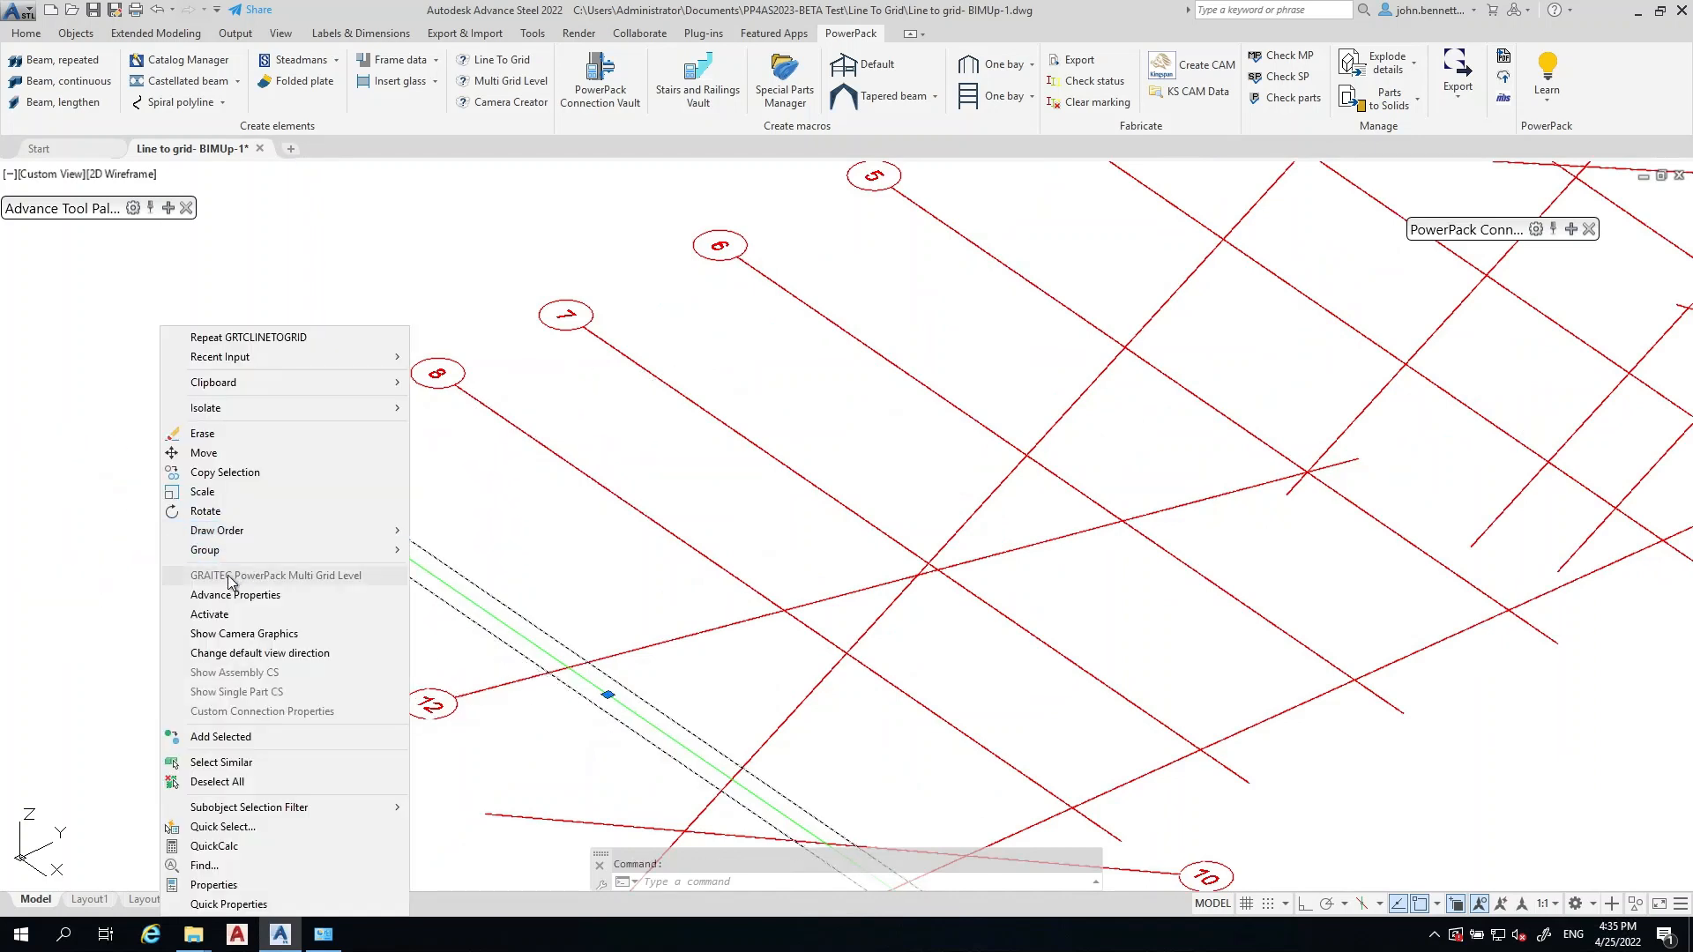
click(238, 634)
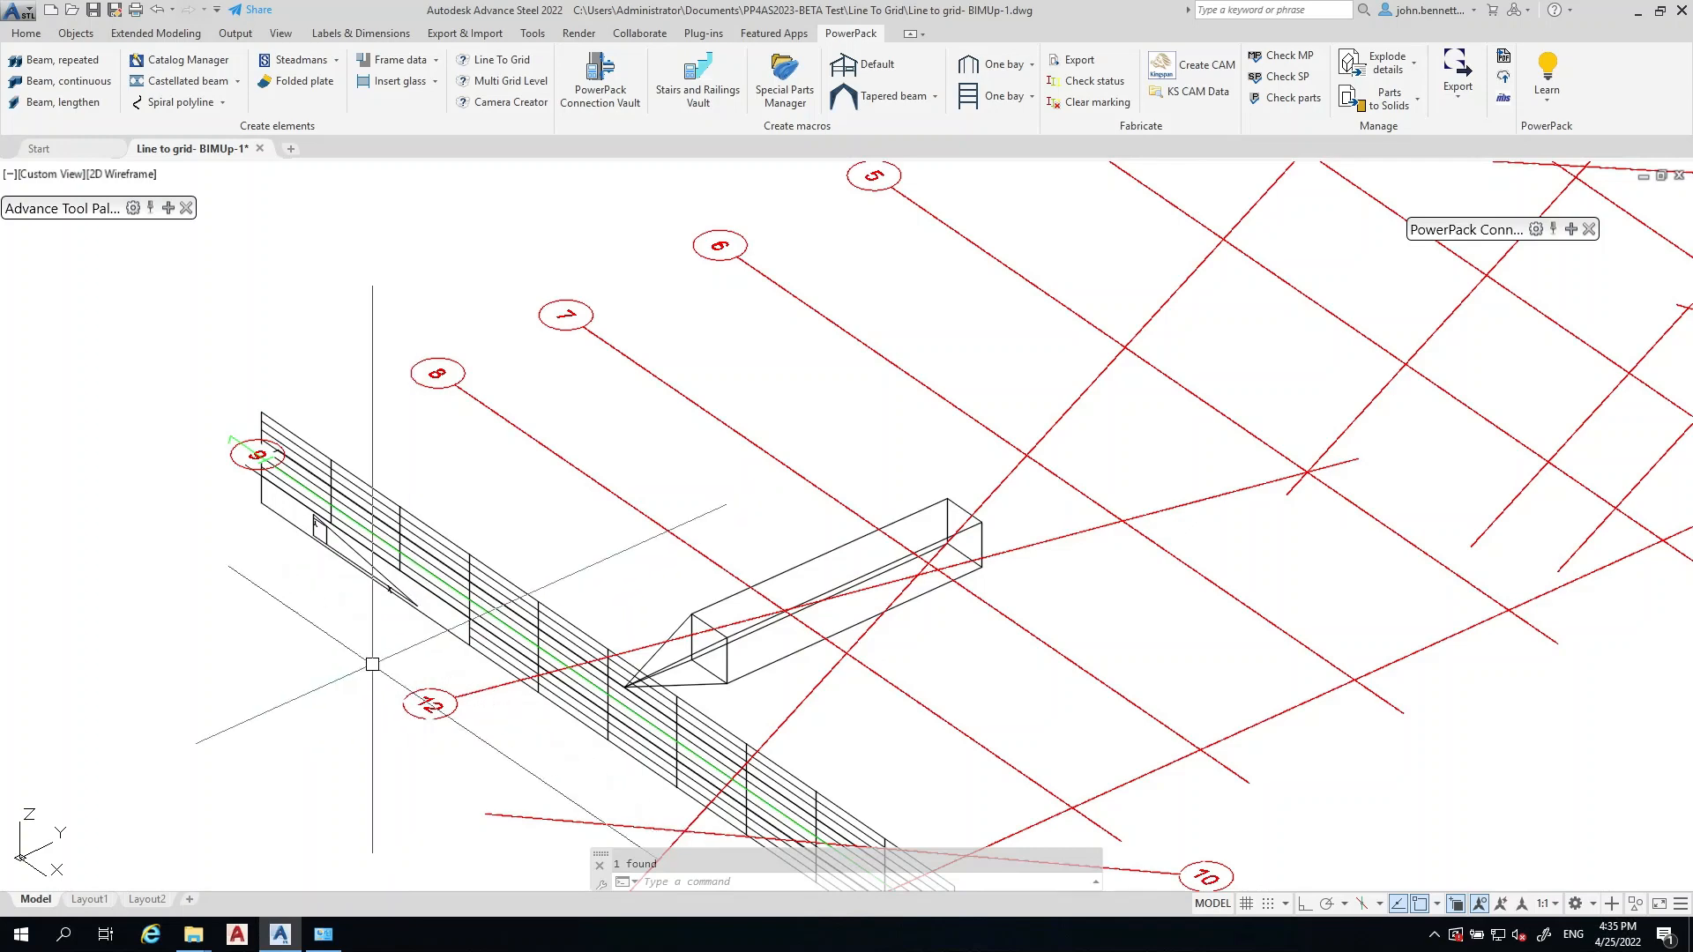
scroll(228, 574, down, 2)
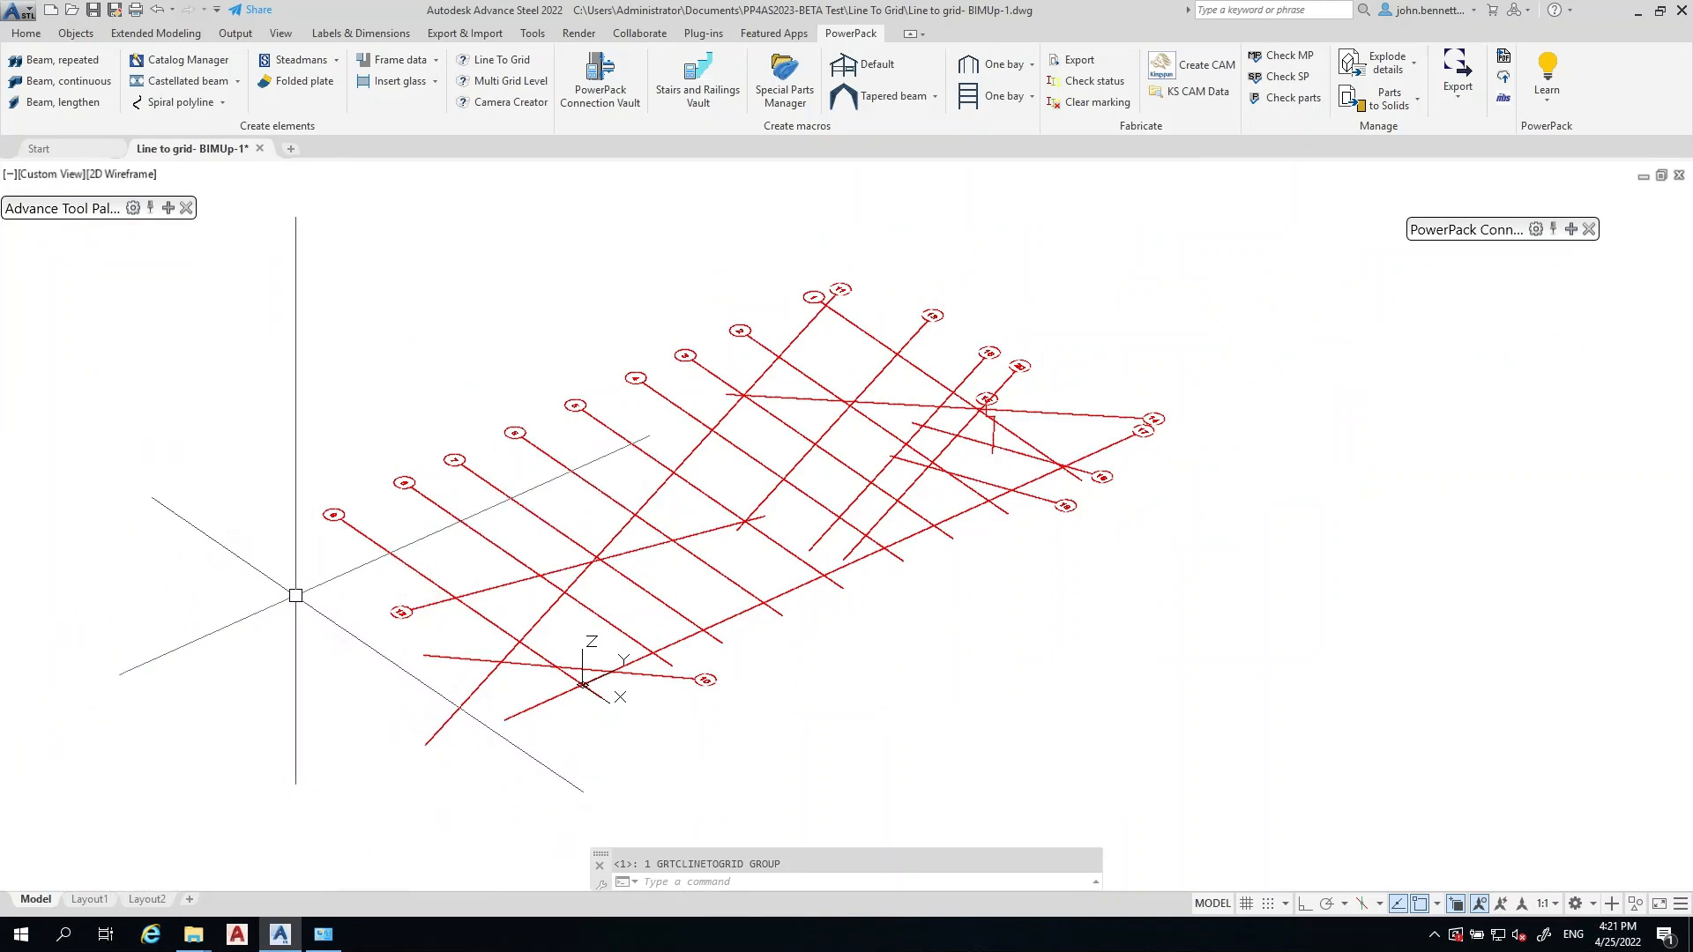
- Start Line To Grid and select parallel lines 9, 8, 7, 6, 5 and 4 for conversion
click(487, 63)
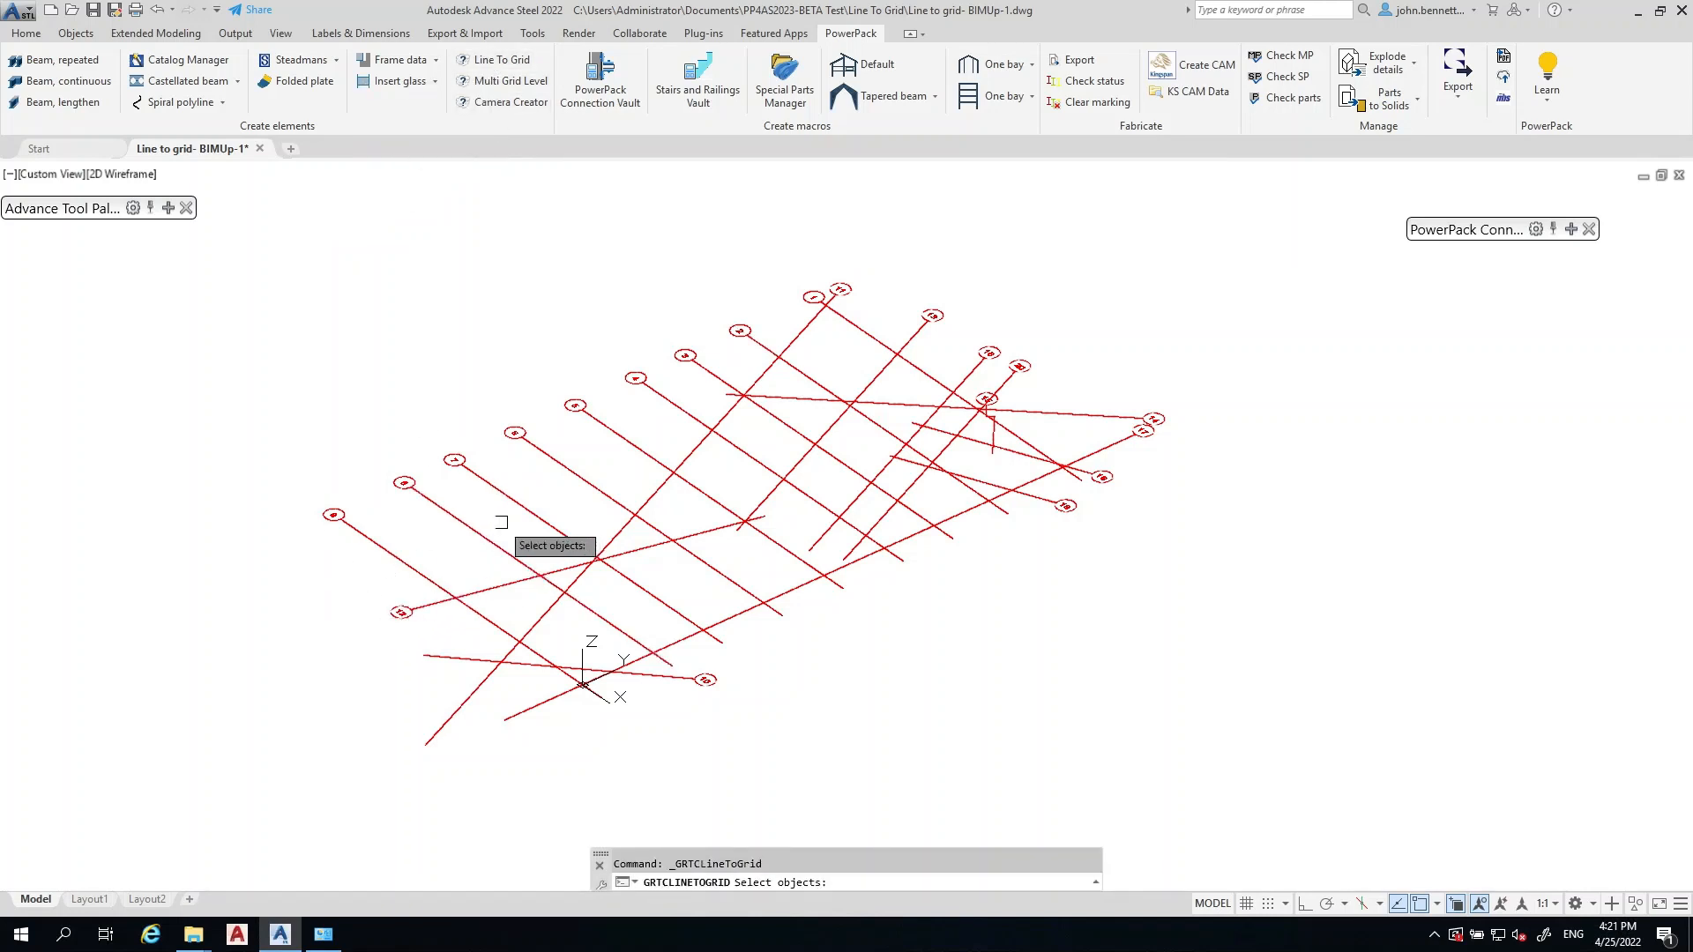
click(402, 551)
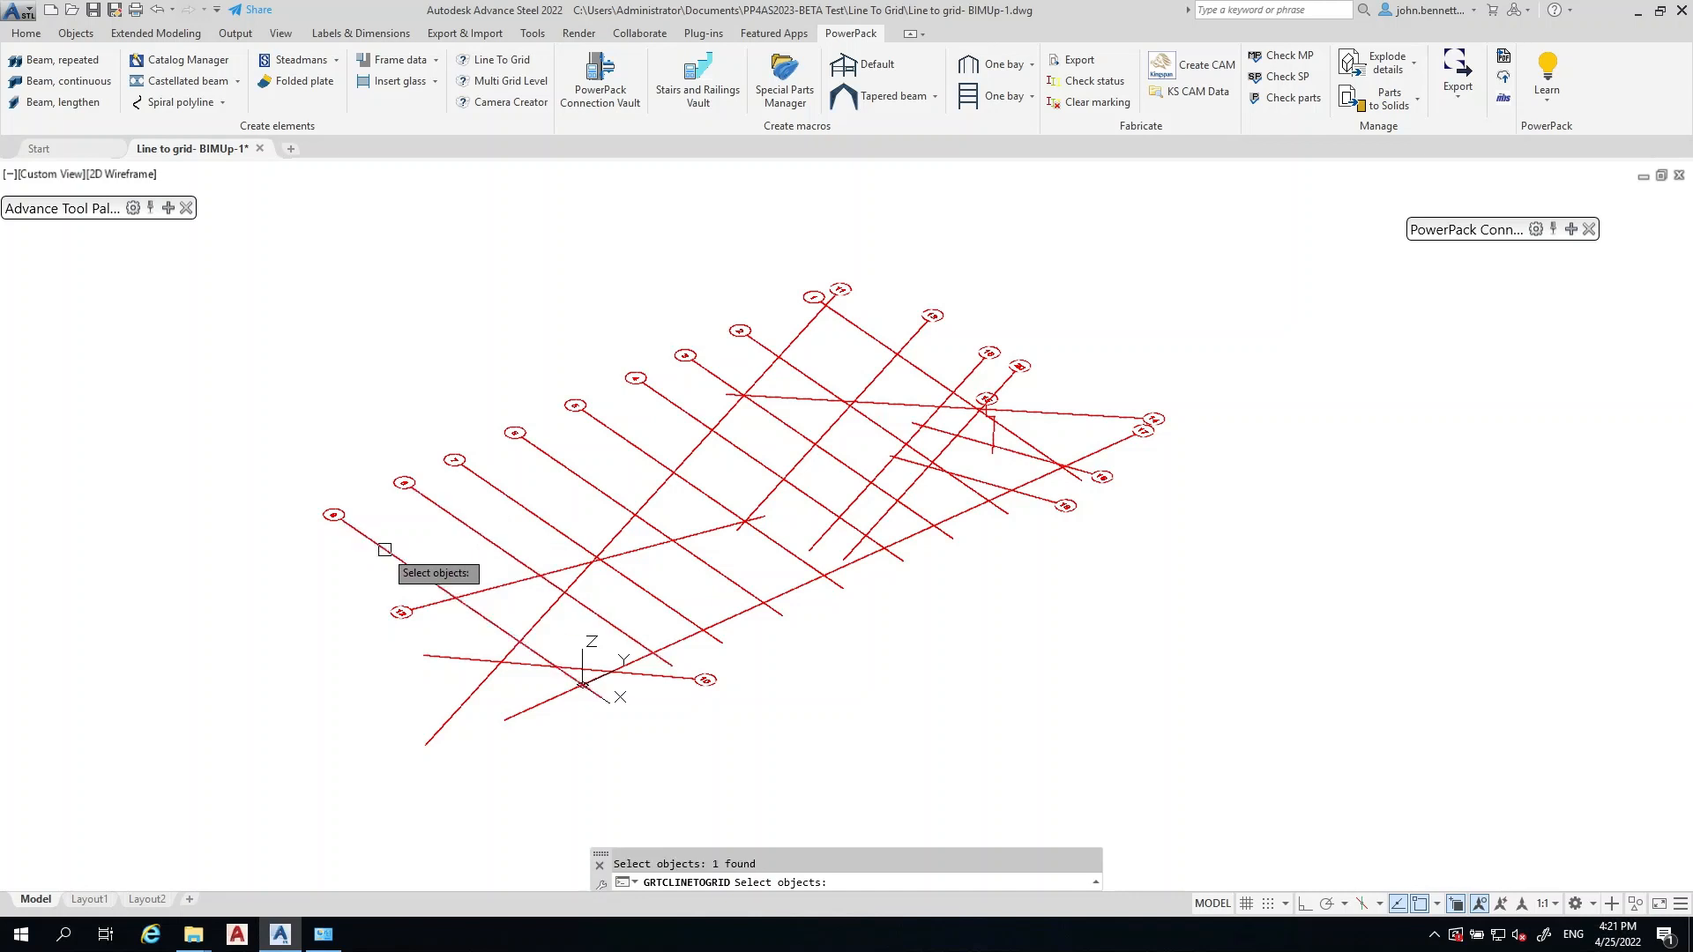
click(431, 501)
click(497, 489)
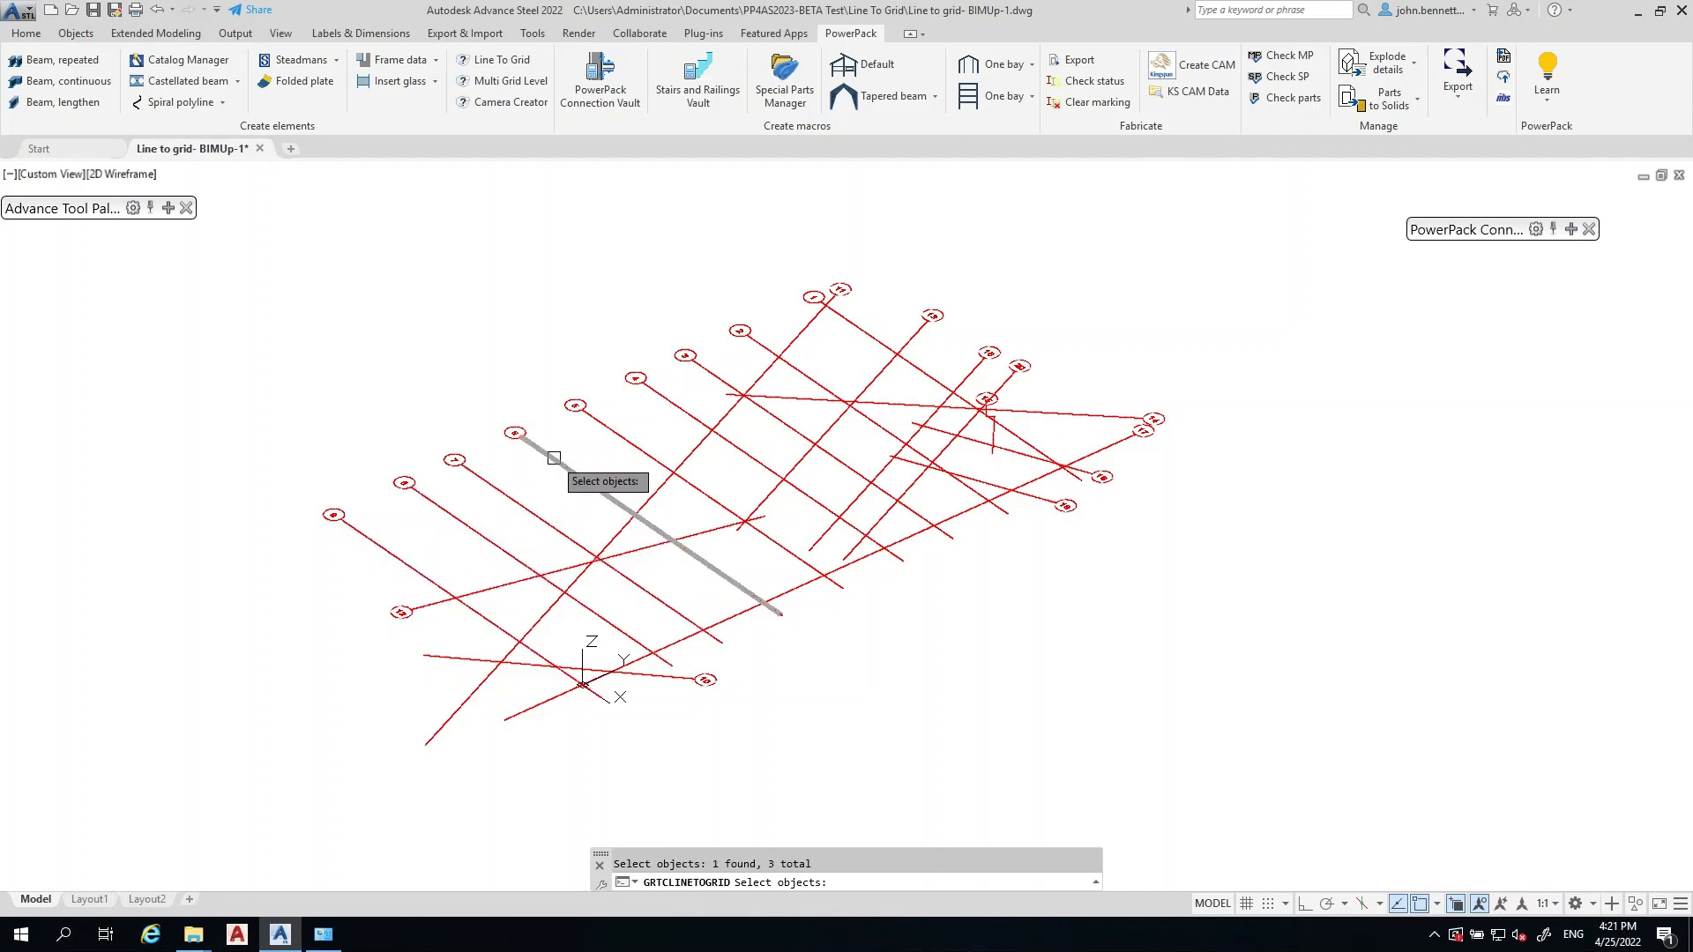
click(616, 438)
click(615, 437)
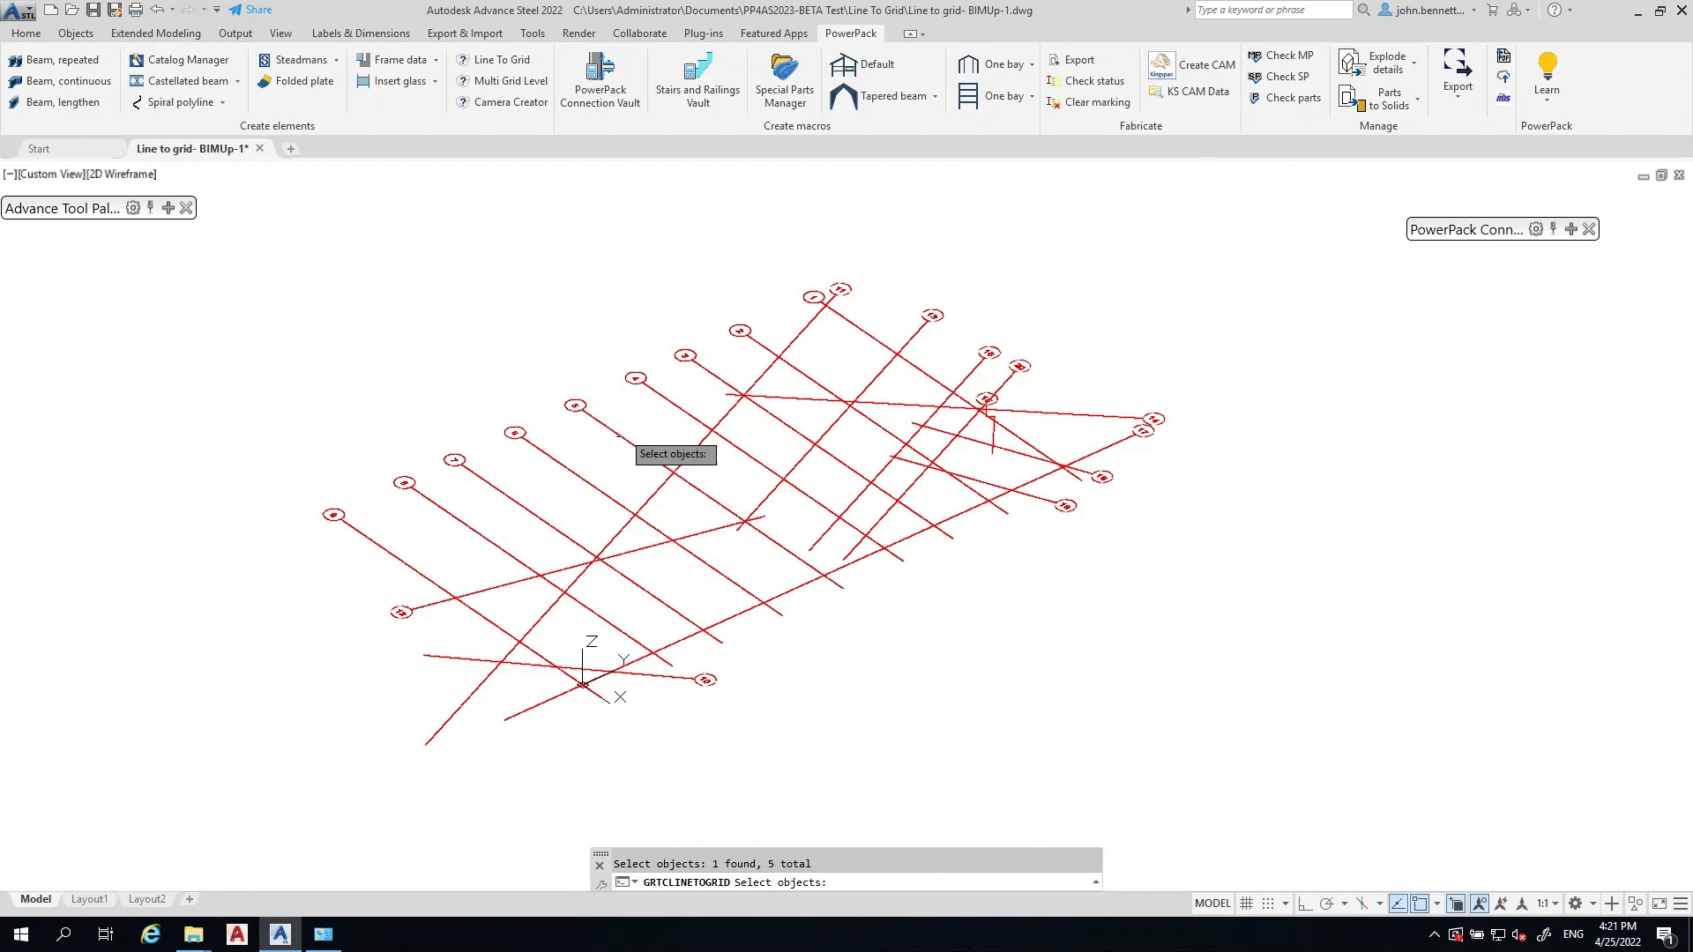
click(661, 400)
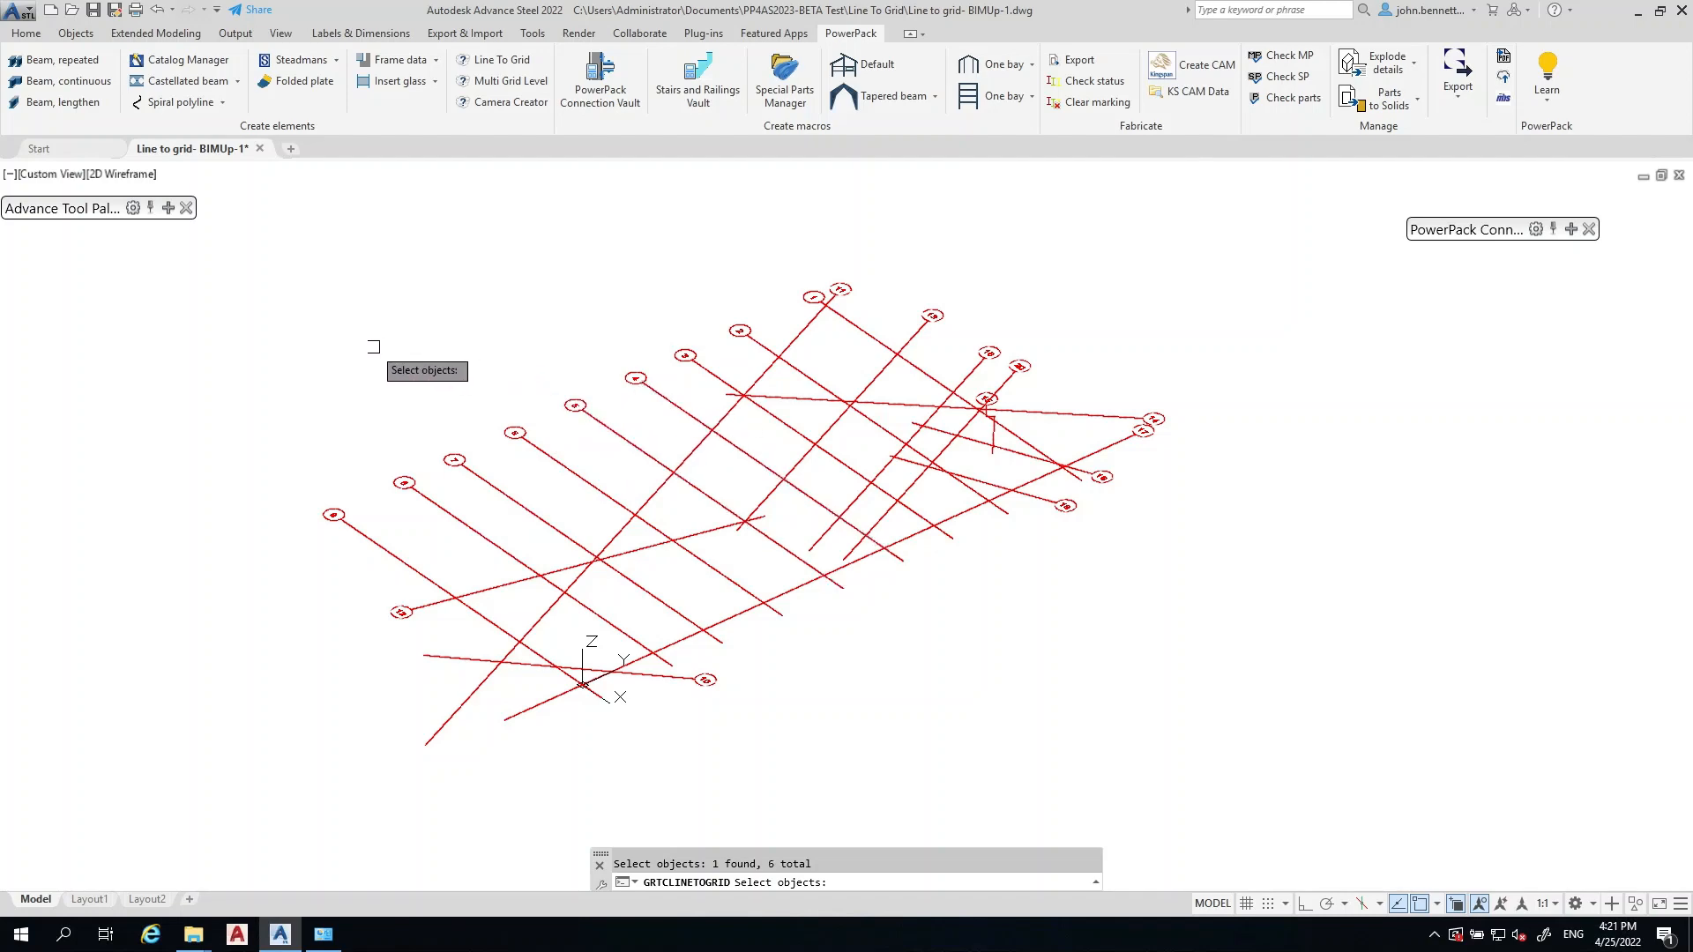
- Add lines 2 and 1 to the Line To Grid selection using crossing windows
mouse_move(418, 411)
shift+middle_down()
mouse_move(622, 438)
mouse_move(559, 419)
shift+middle_up()
scroll(518, 376, up, 4)
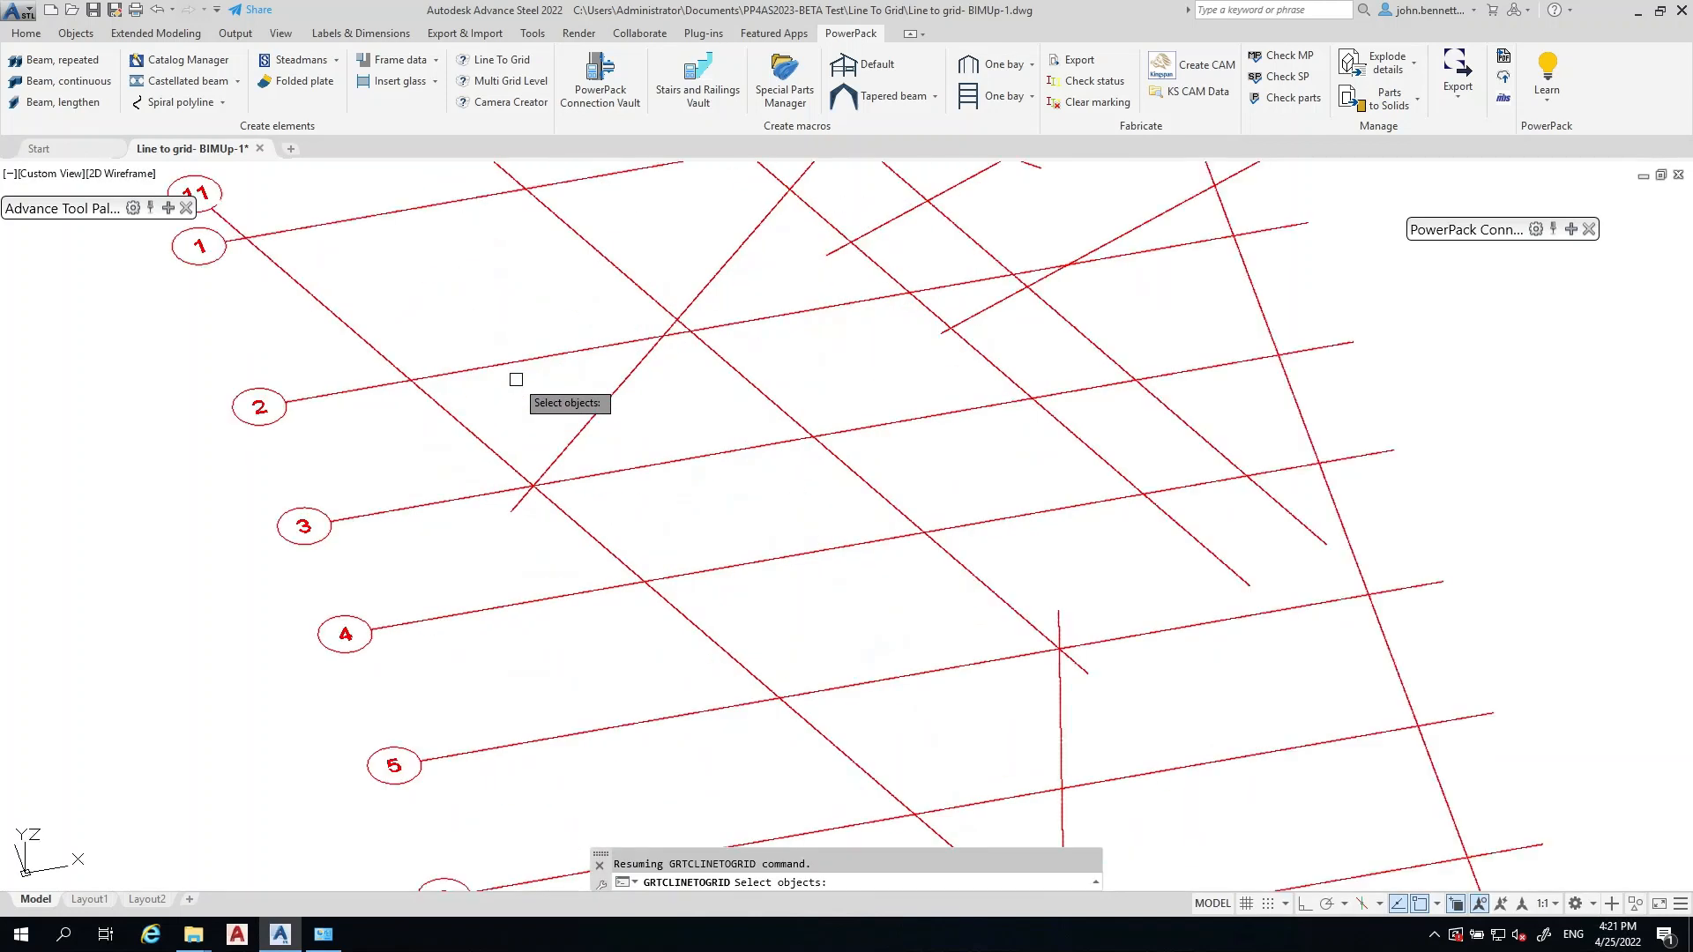
click(528, 377)
click(492, 321)
click(435, 256)
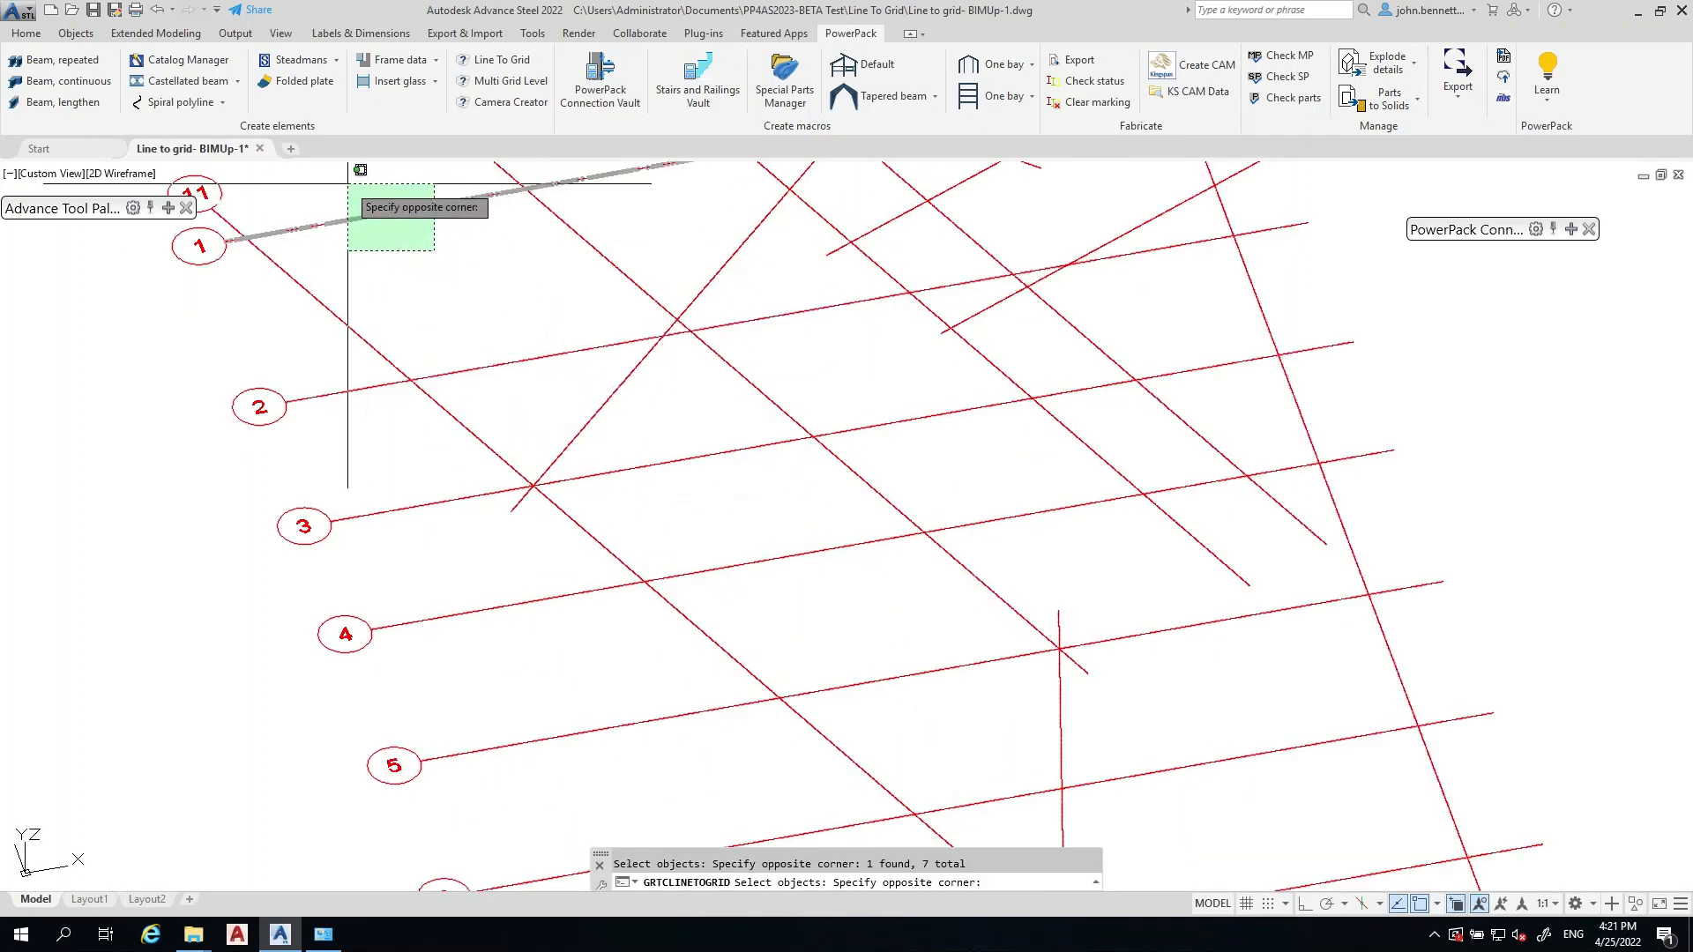
click(352, 188)
click(354, 468)
click(326, 363)
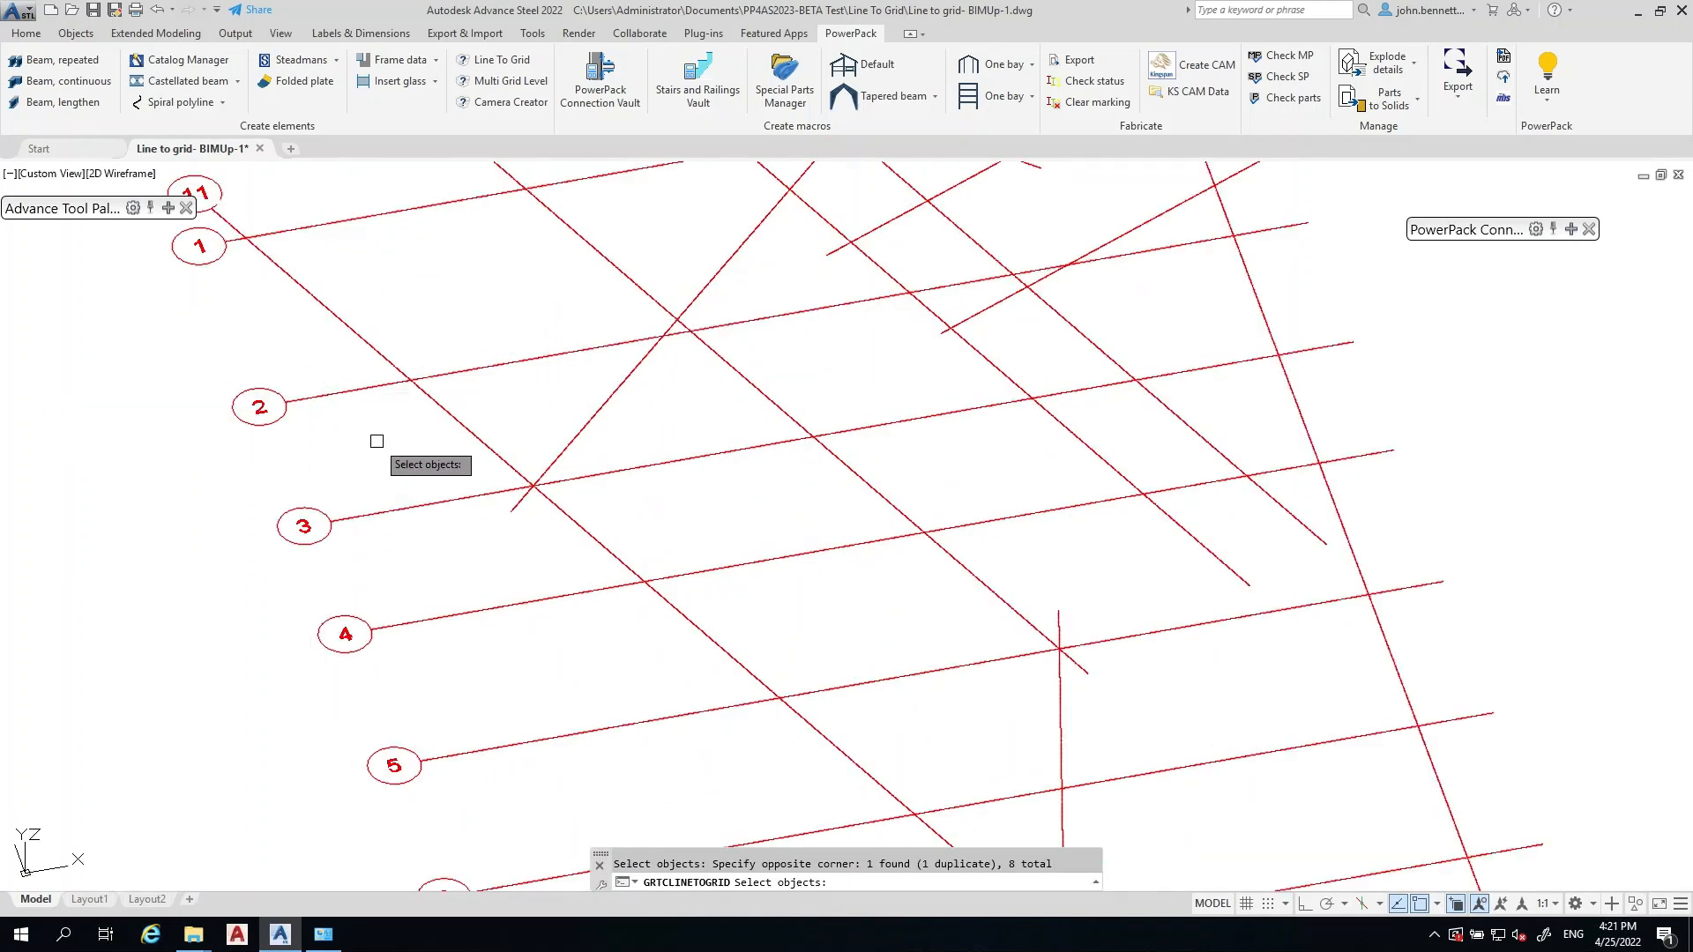
click(574, 882)
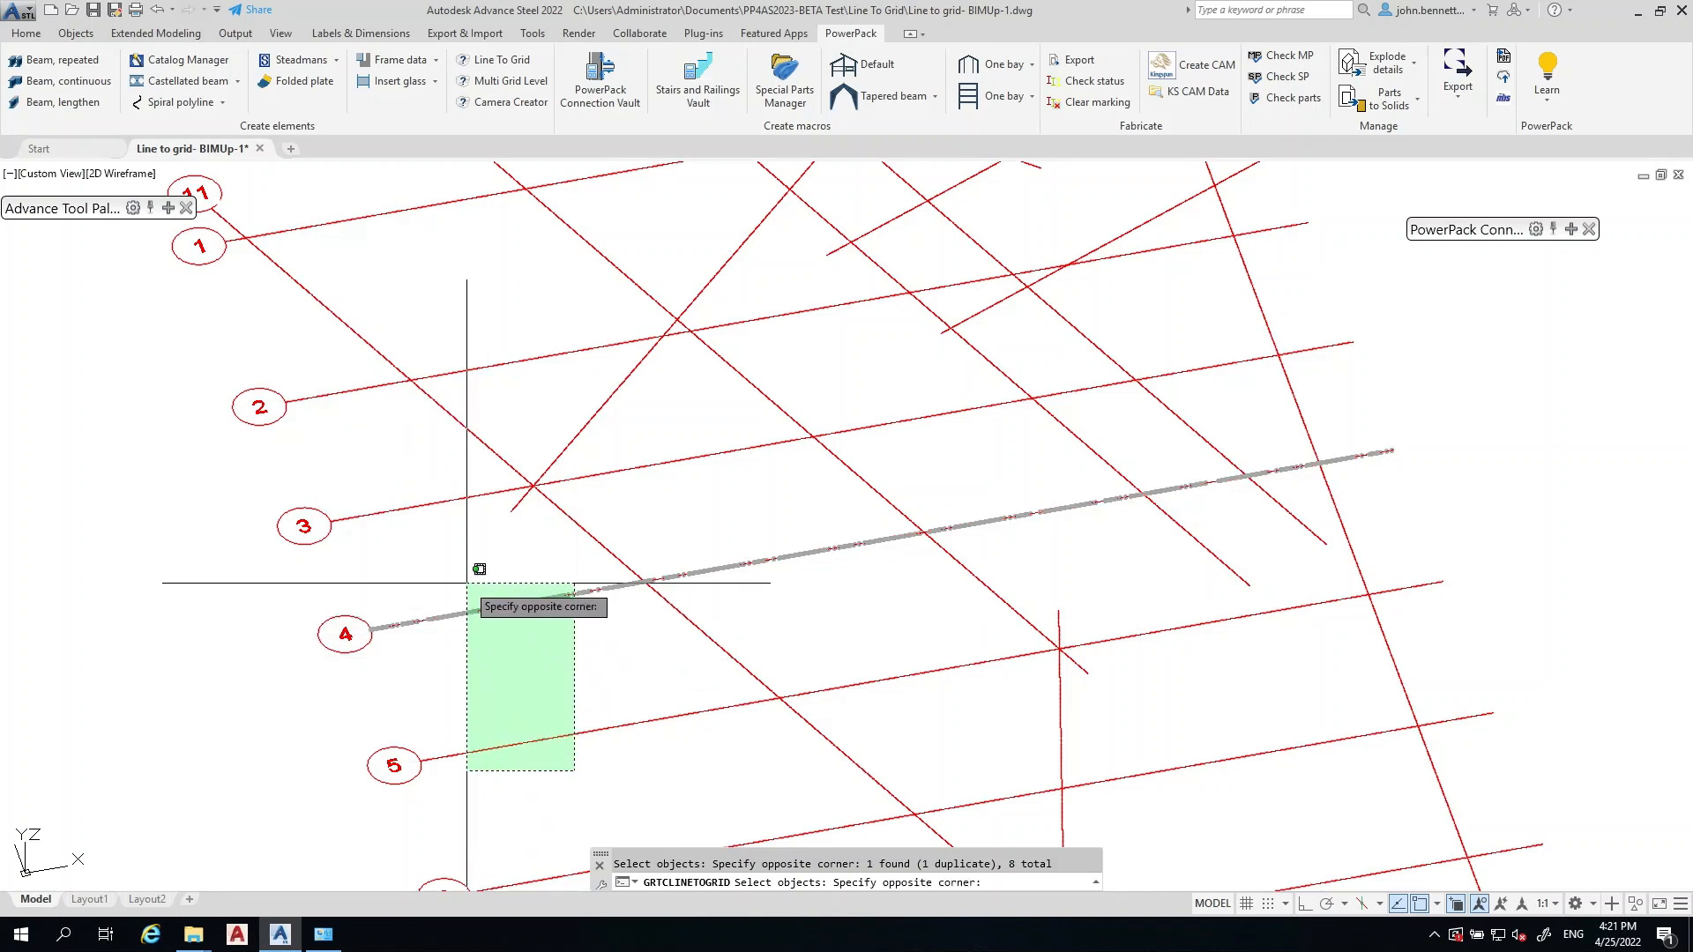
click(464, 578)
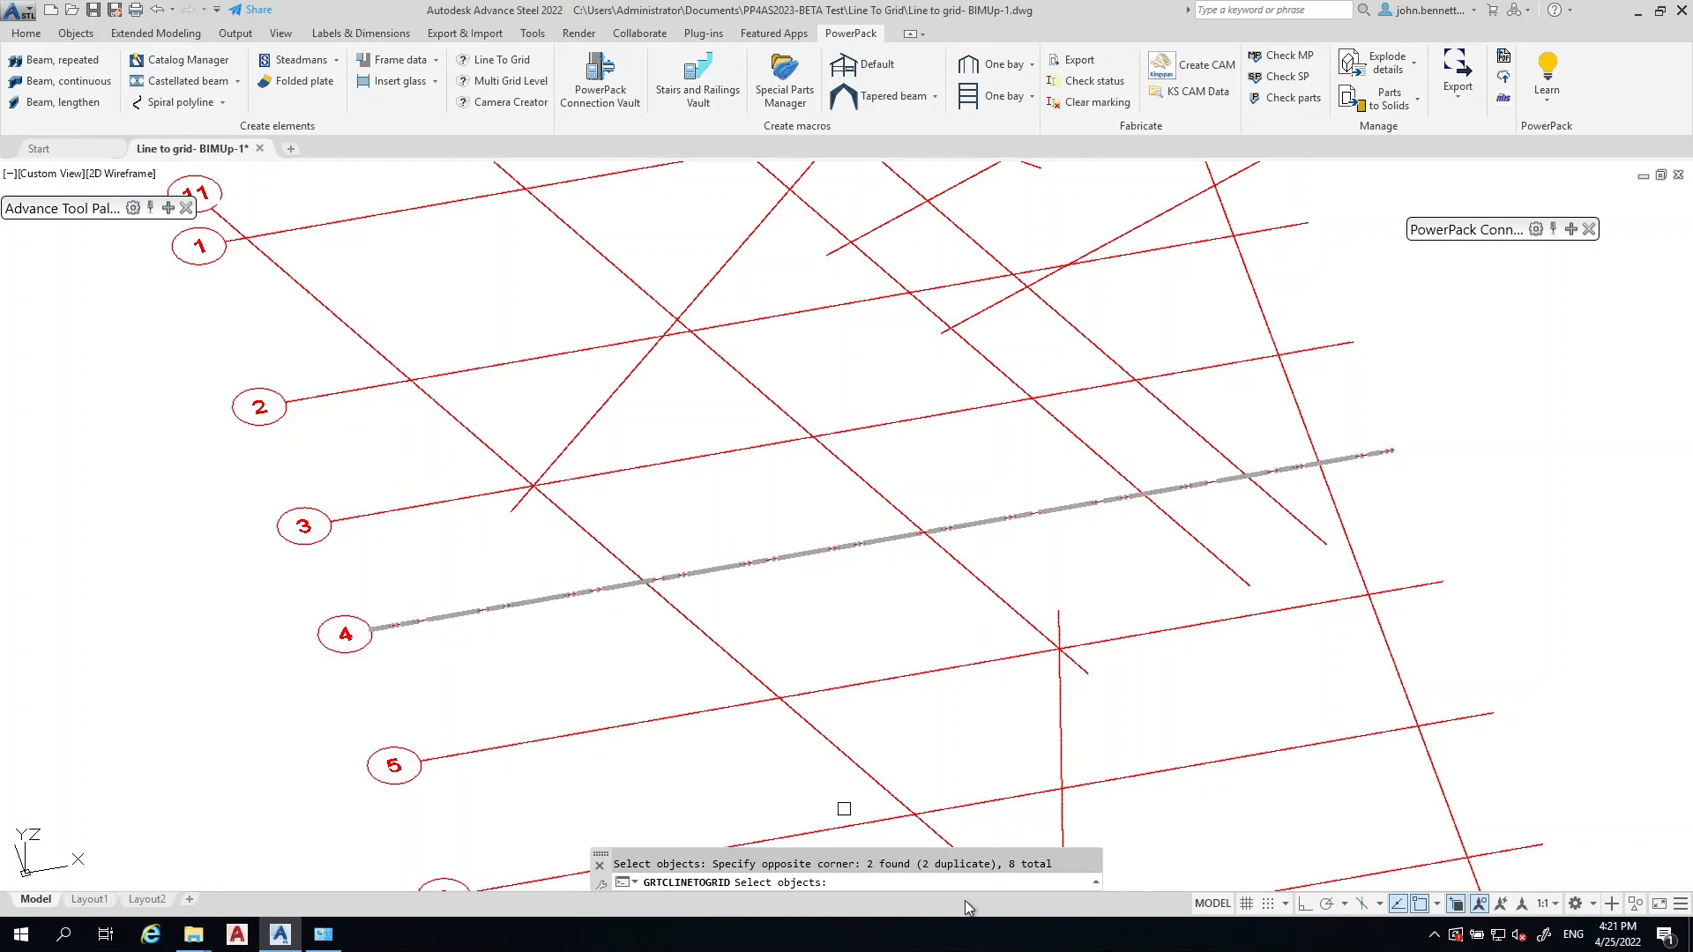
click(875, 820)
- Add the oblique lines crossing the numbered parallels, including line 12, to the Line To Grid selection
scroll(507, 599, down, 5)
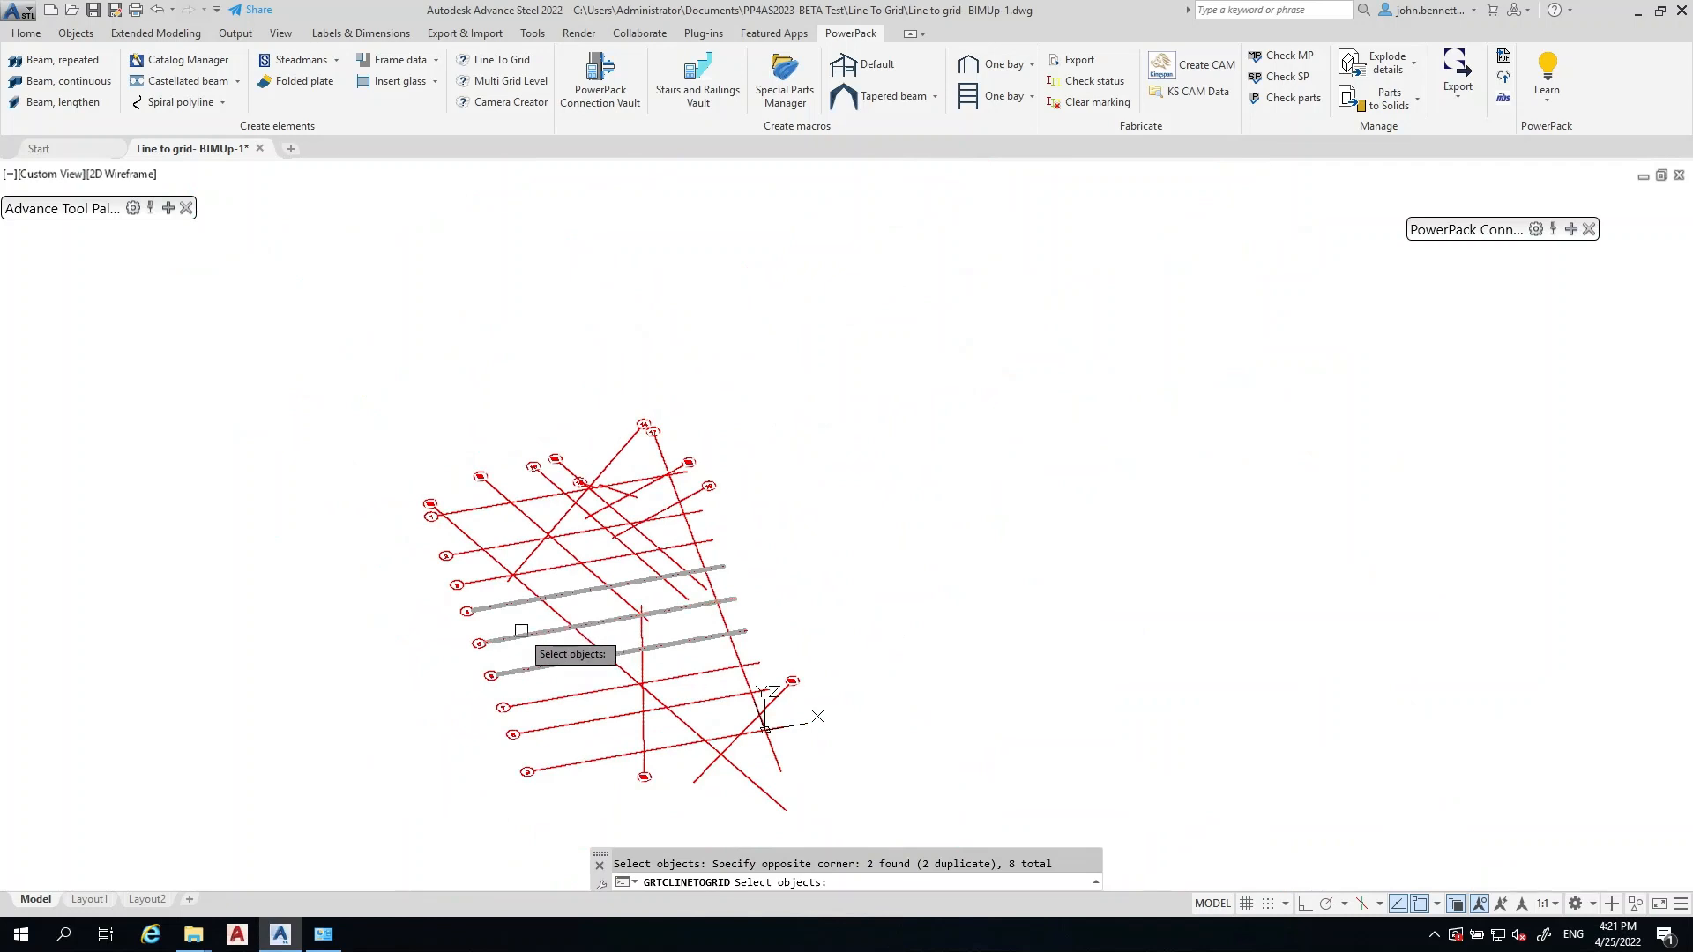
click(638, 671)
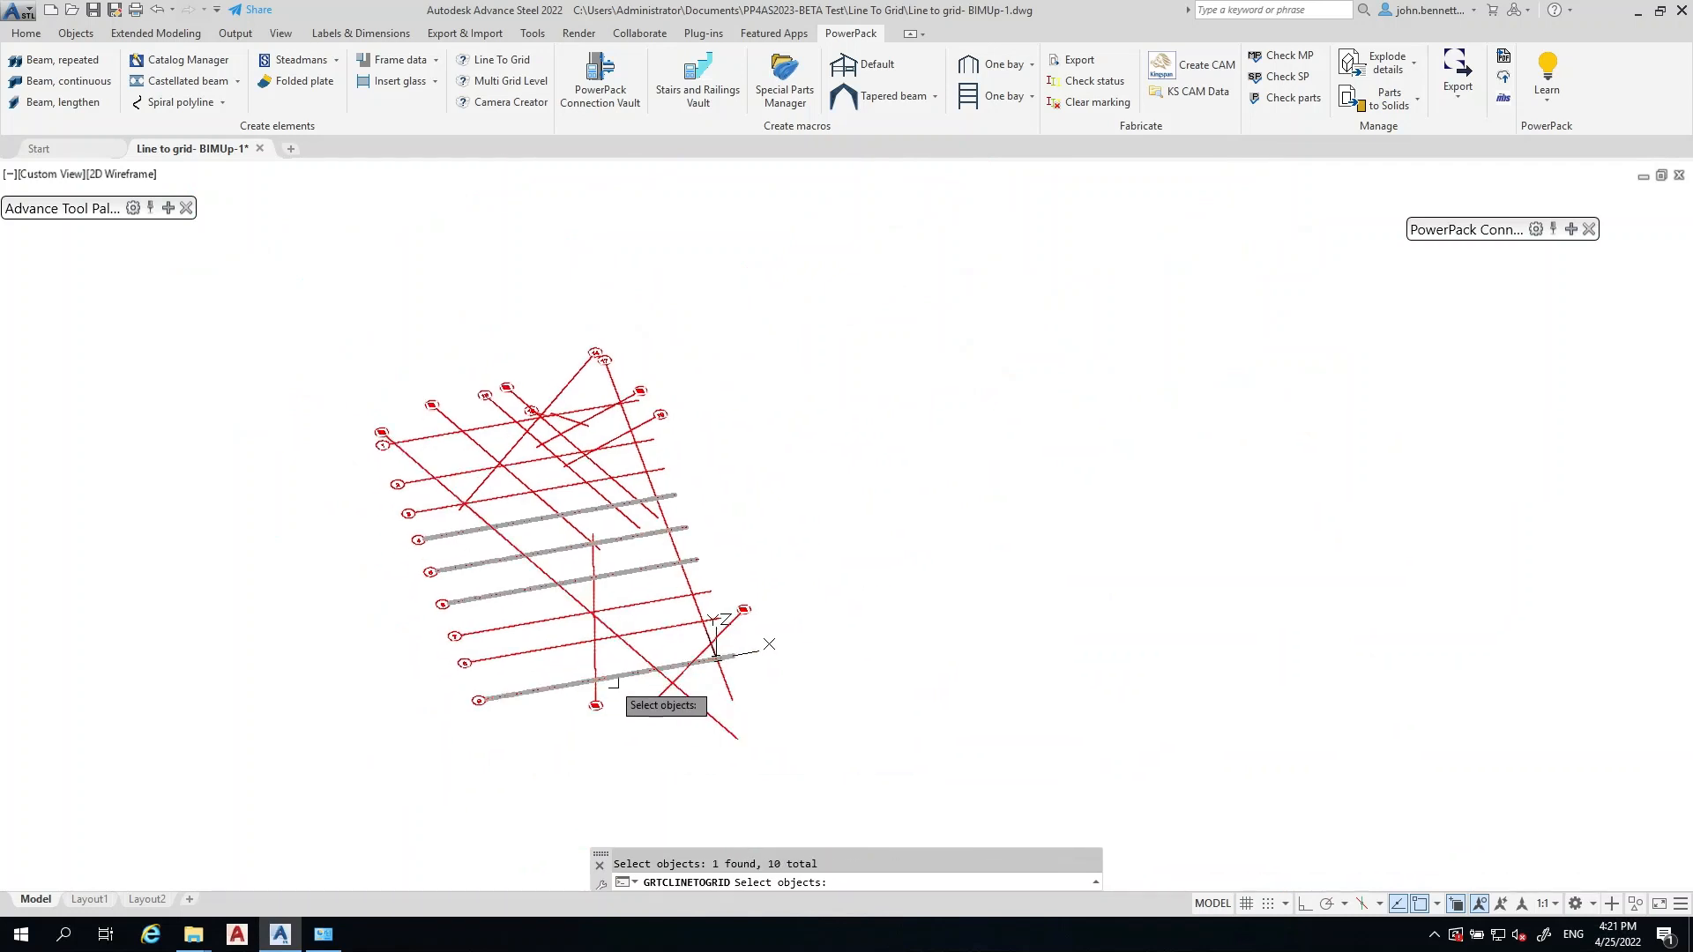
click(591, 669)
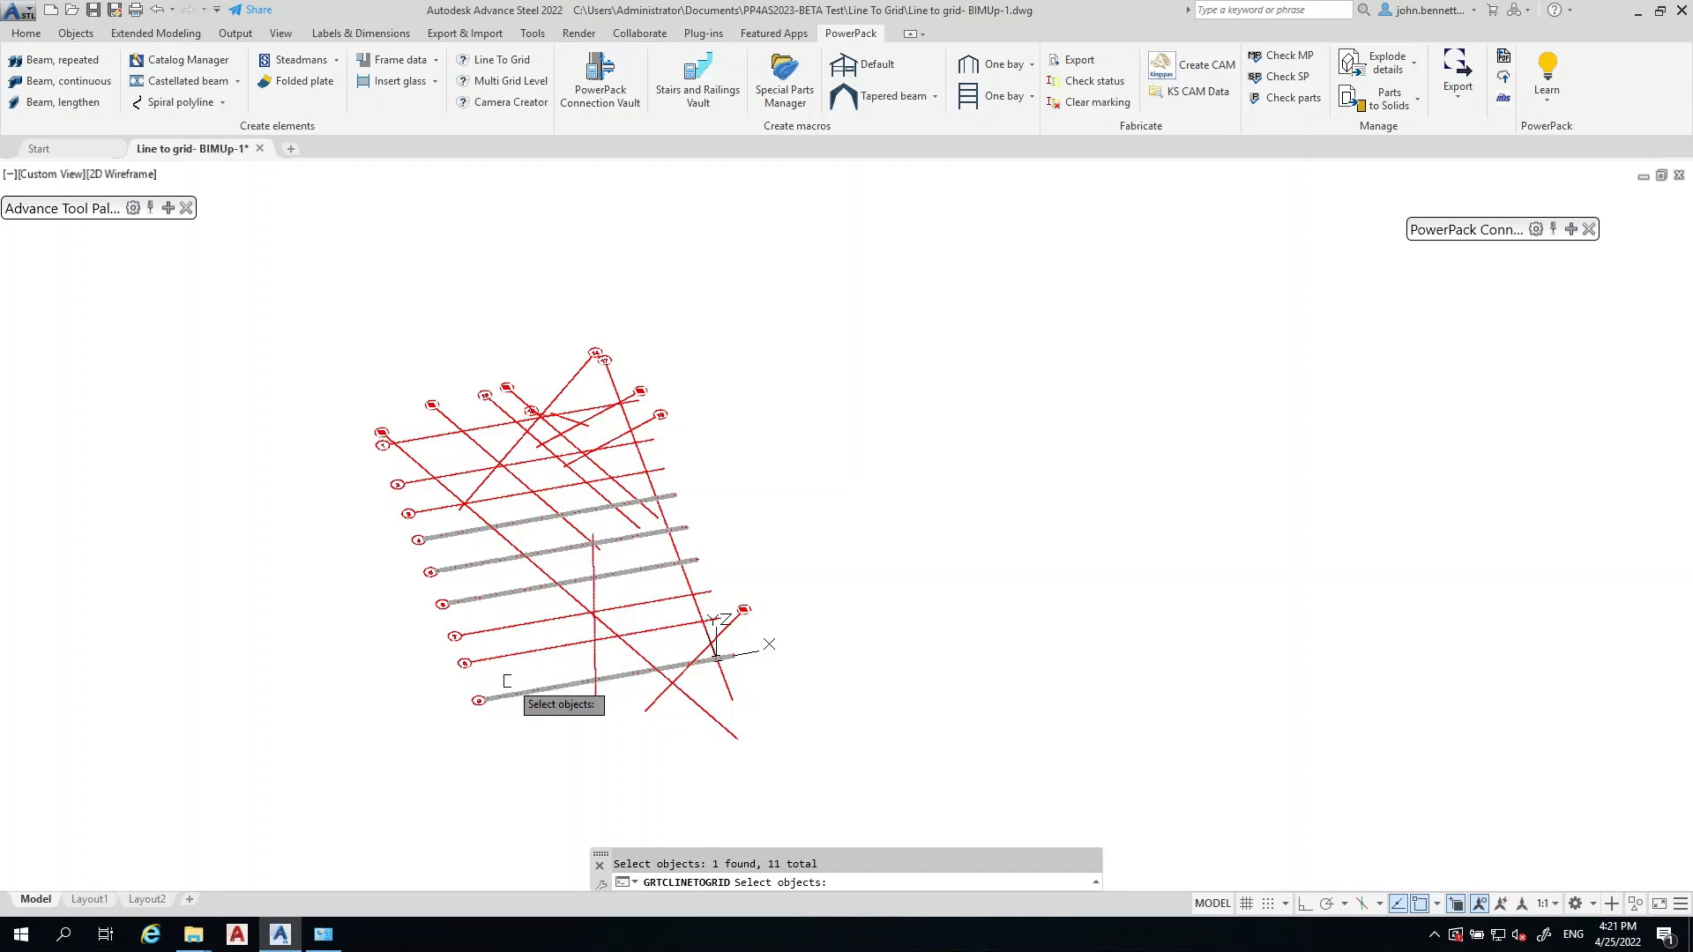
- Add line 17 and the short lines 16, 18, 19 and 20 to the Line To Grid selection
mouse_move(535, 697)
shift+middle_down()
mouse_move(465, 708)
mouse_move(381, 671)
shift+middle_up()
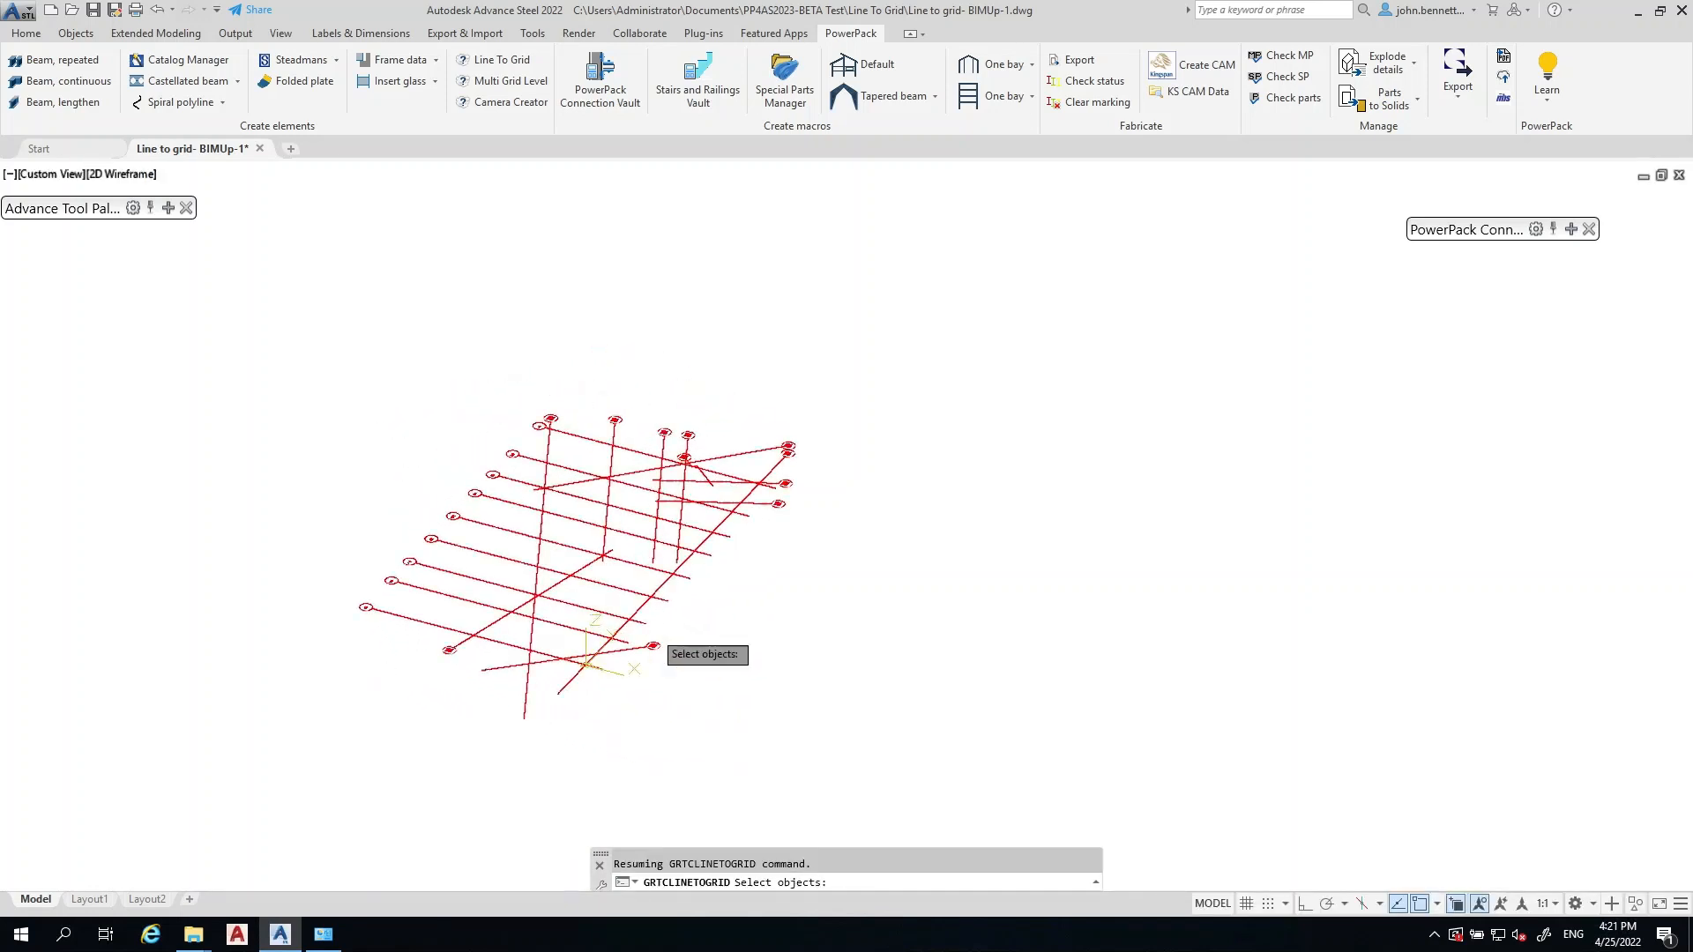
scroll(657, 604, up, 5)
click(661, 574)
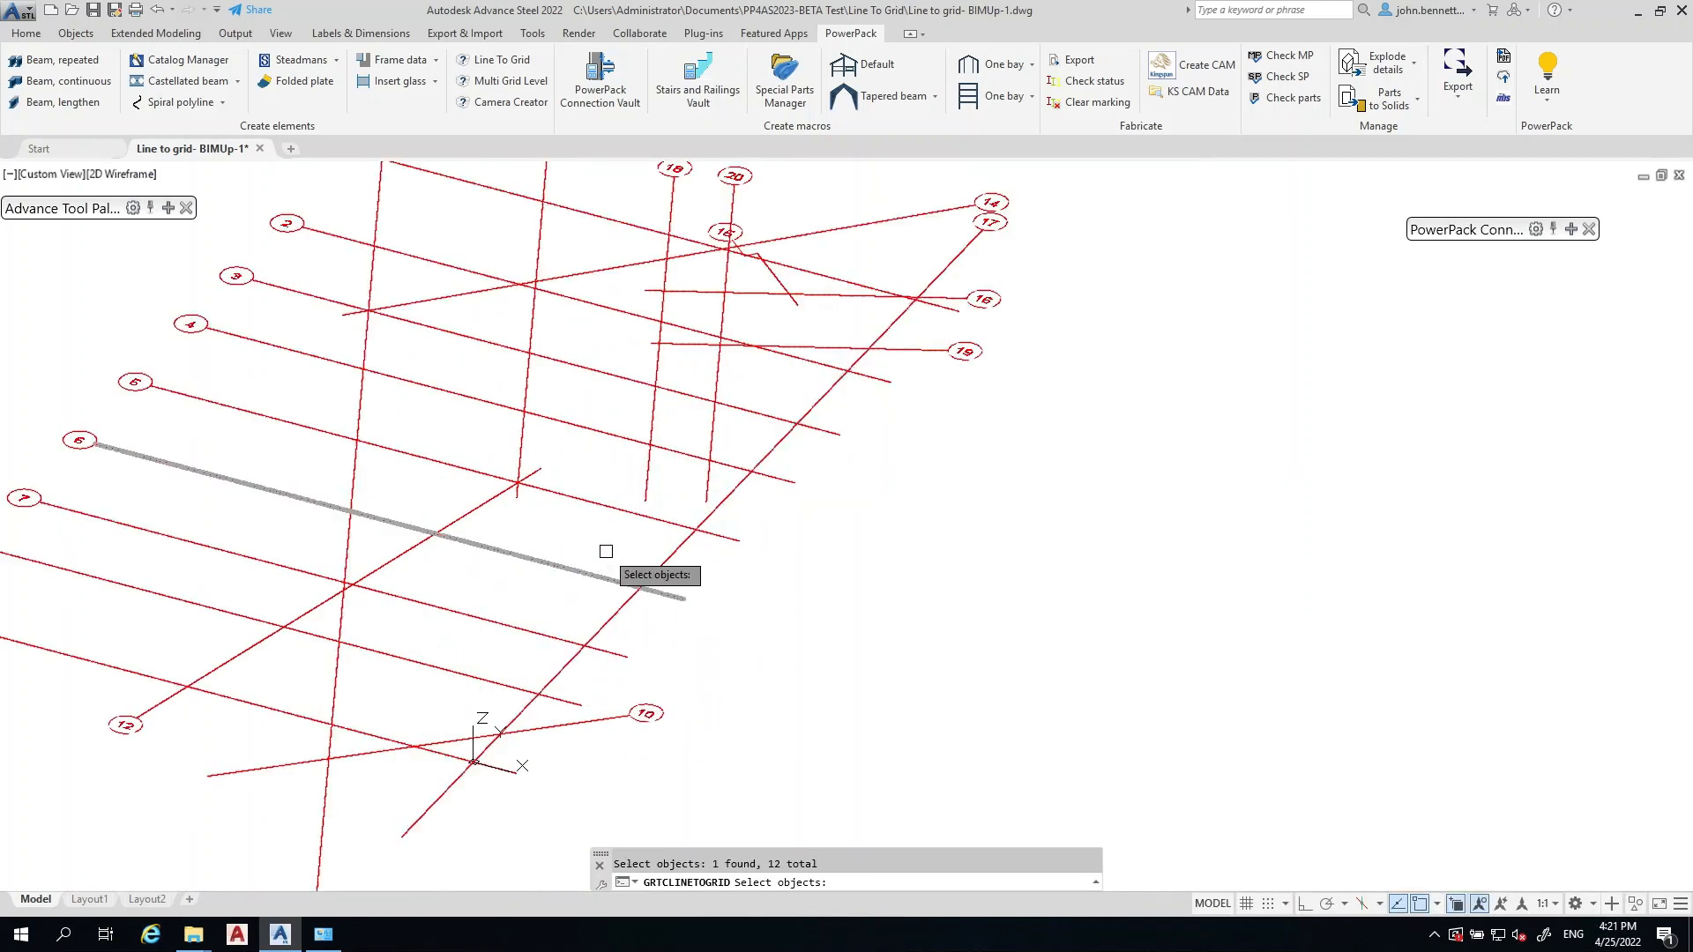
scroll(613, 555, down, 5)
click(706, 596)
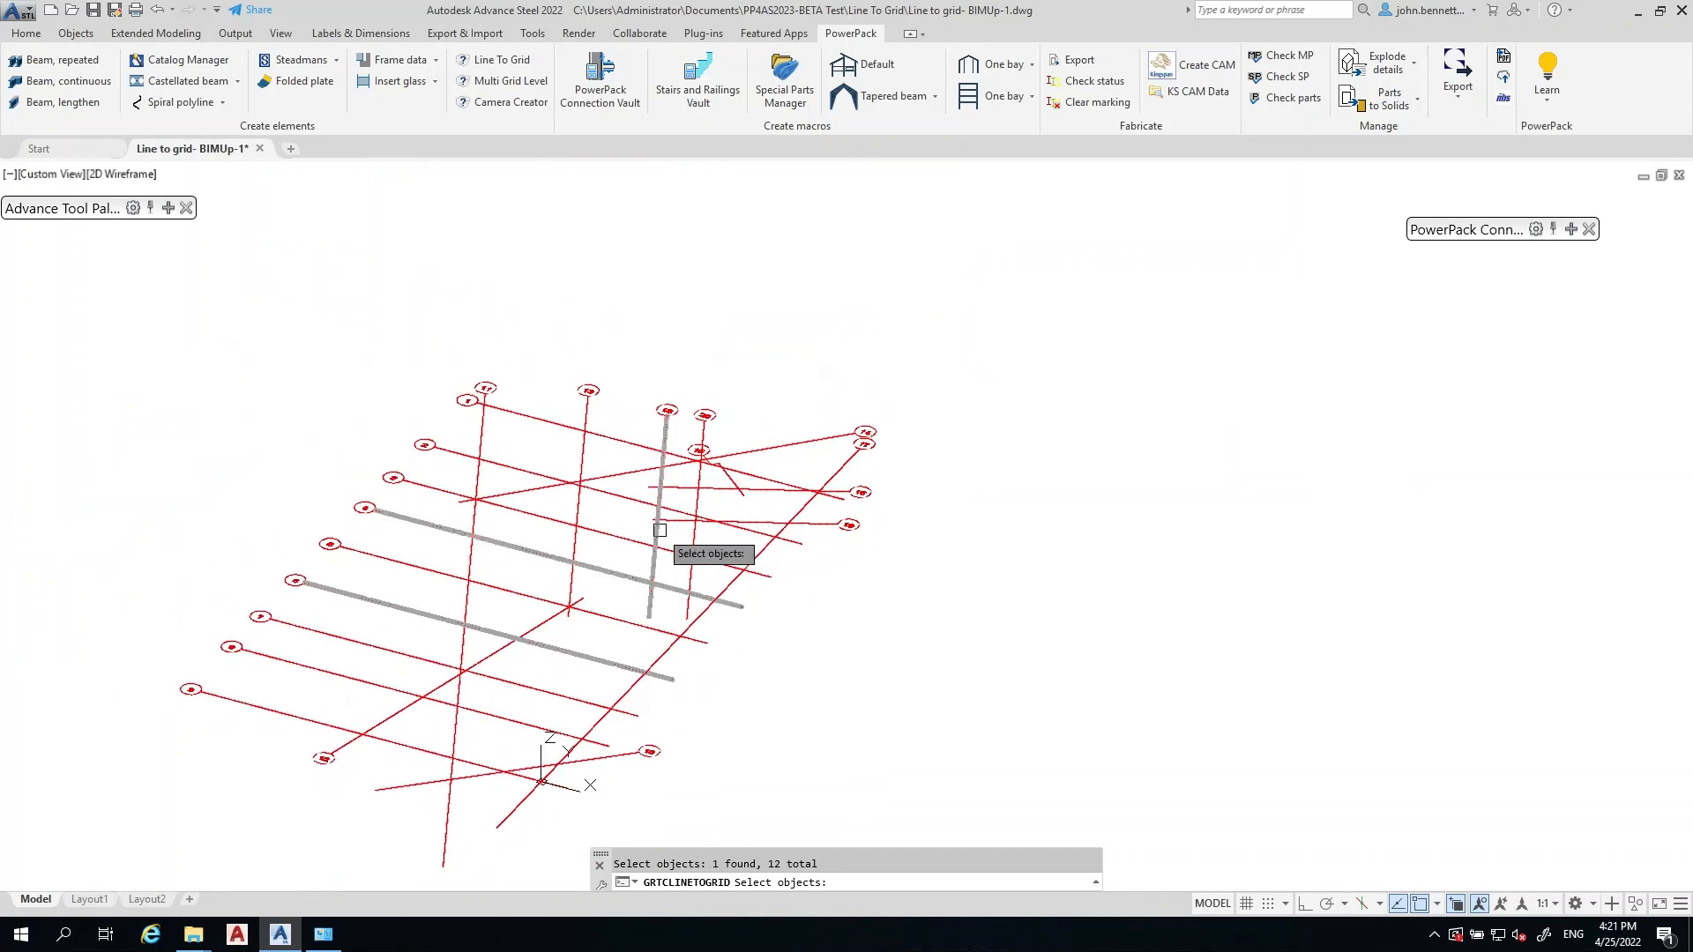
click(736, 526)
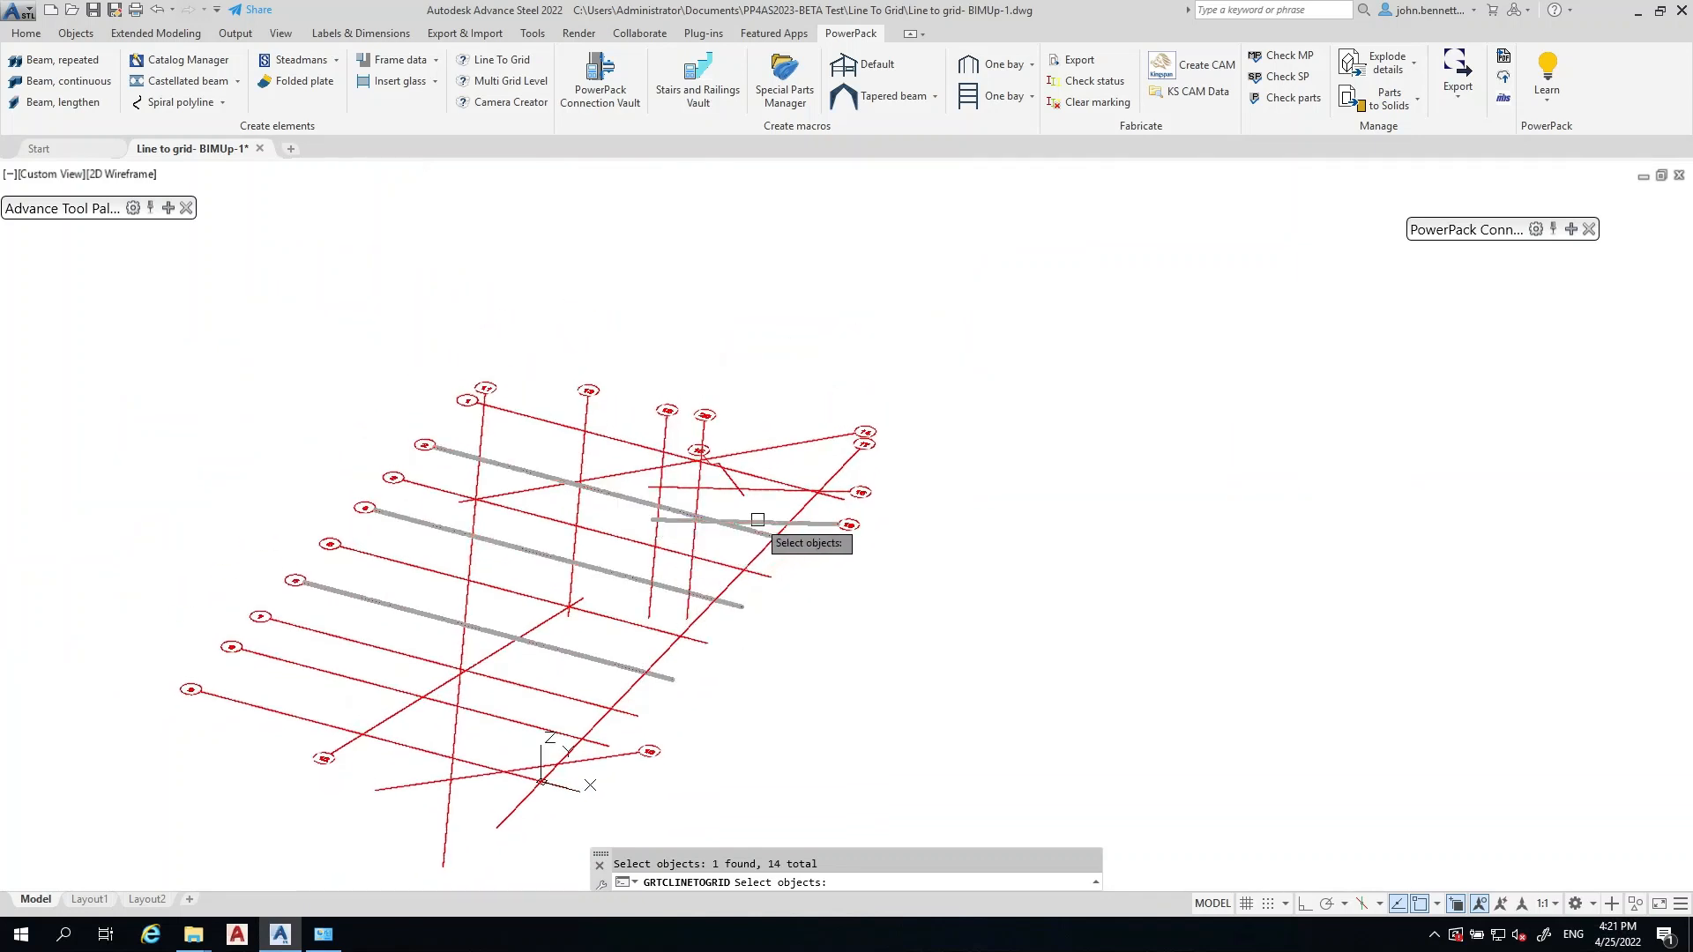
click(767, 489)
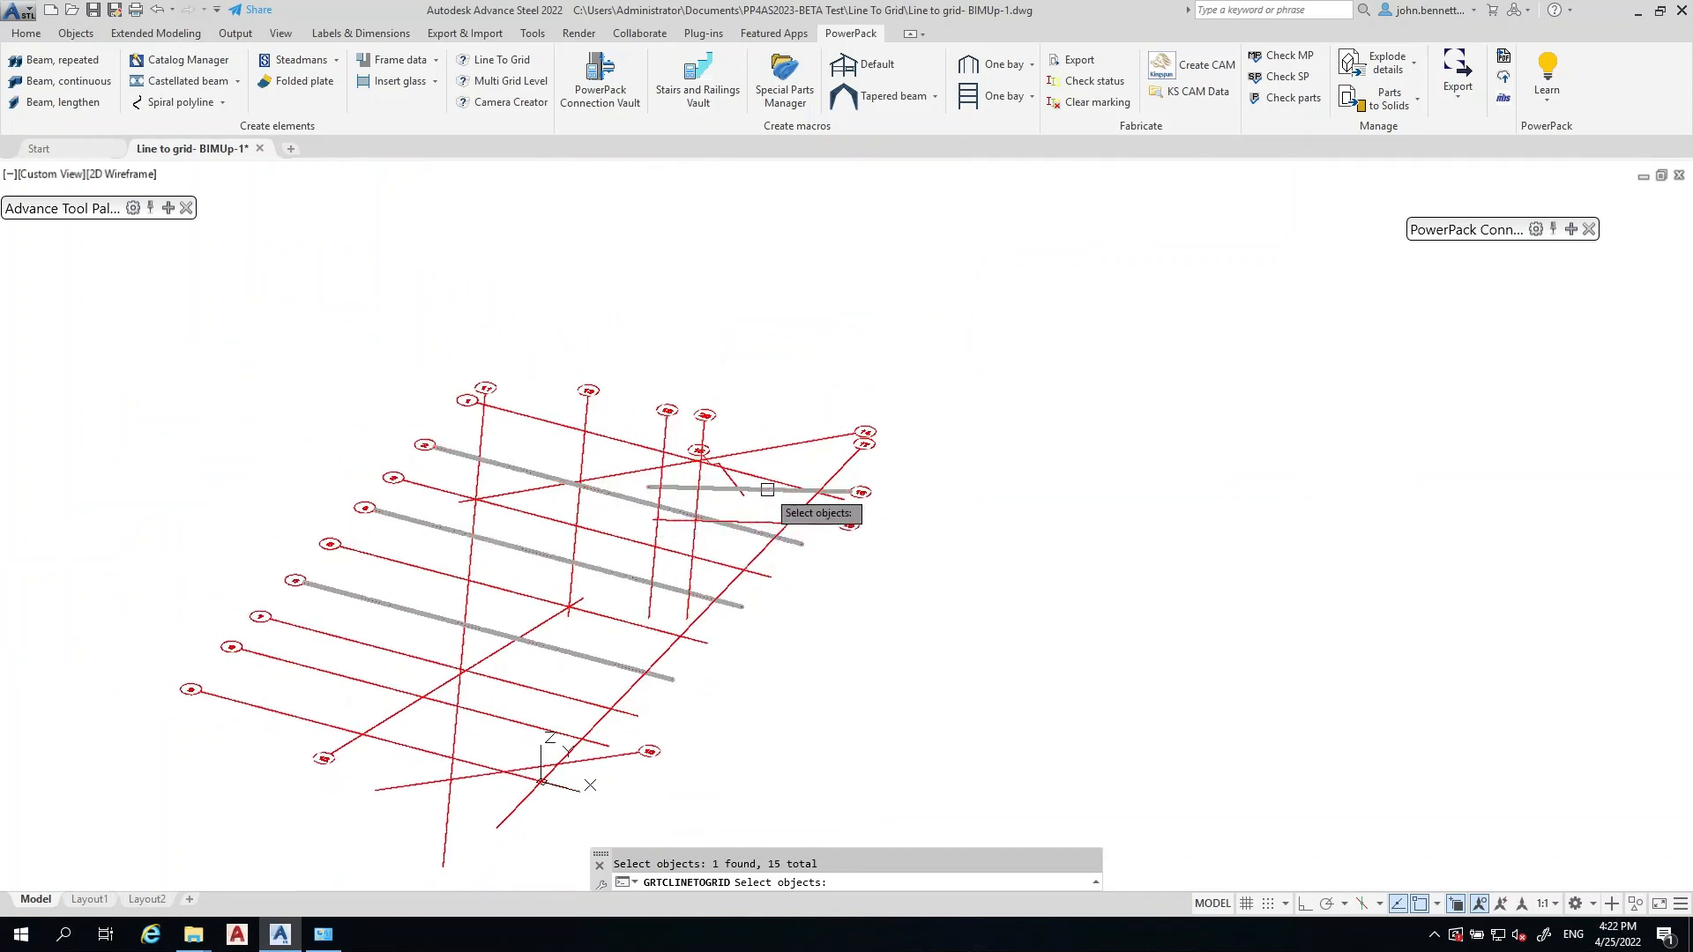
- Add the lines around the short verticals with a crossing window, plus the short oblique line beneath balloon 15, to the Line To Grid selection
click(834, 645)
click(716, 458)
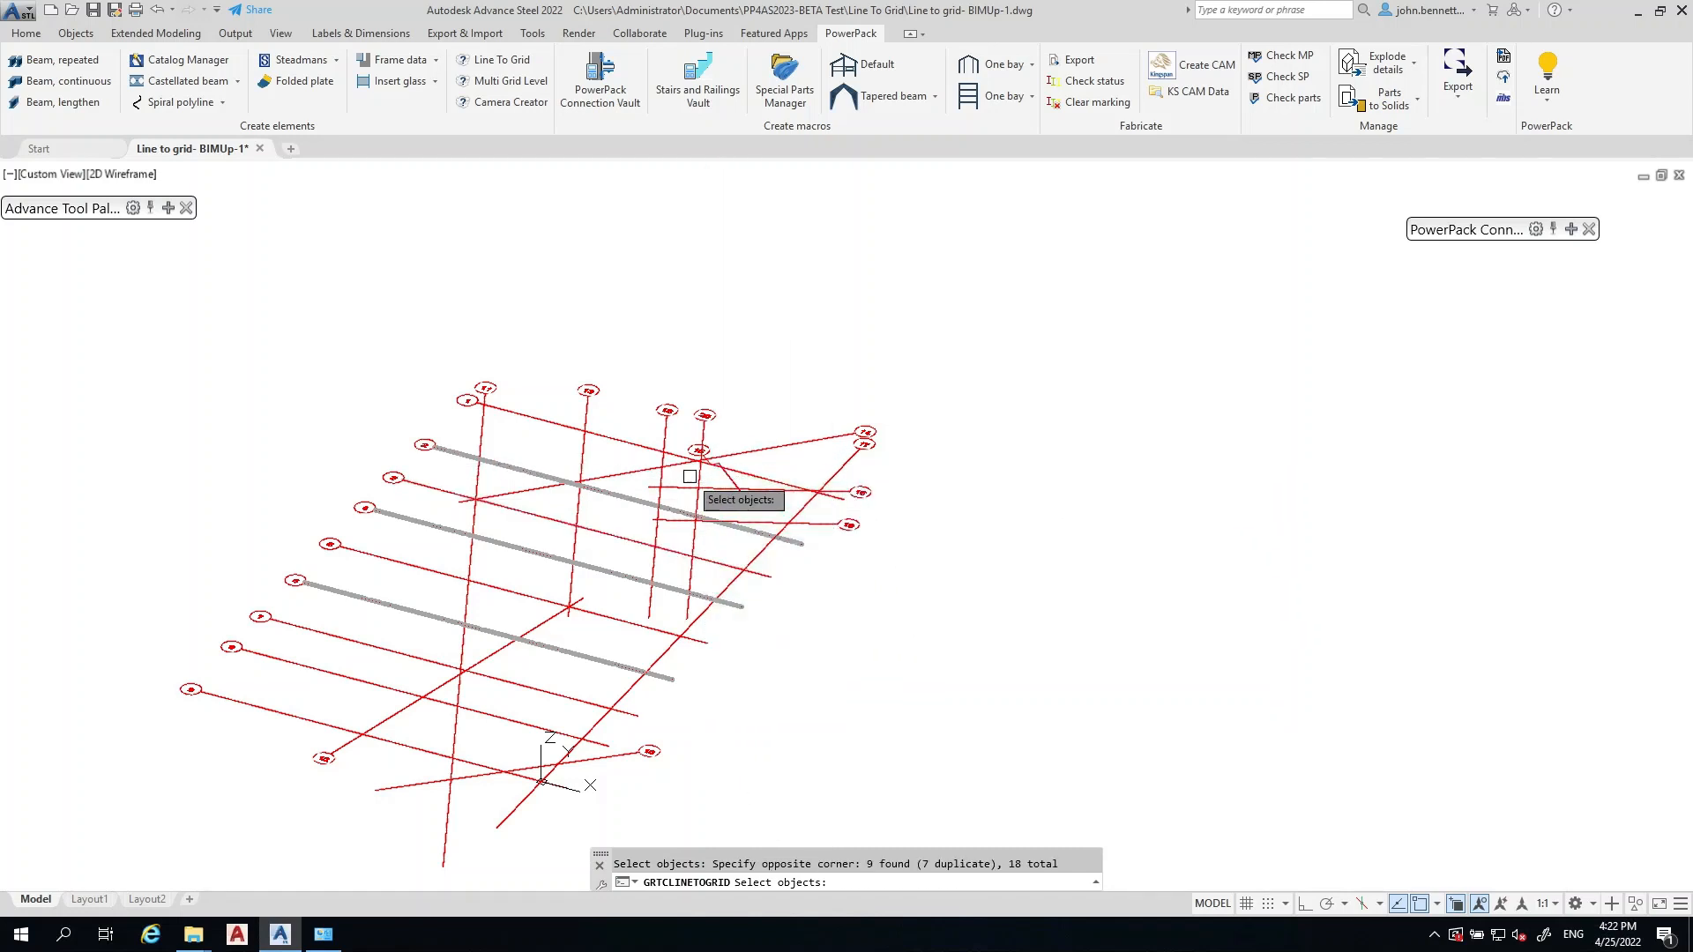
scroll(727, 471, up, 4)
scroll(727, 471, up, 6)
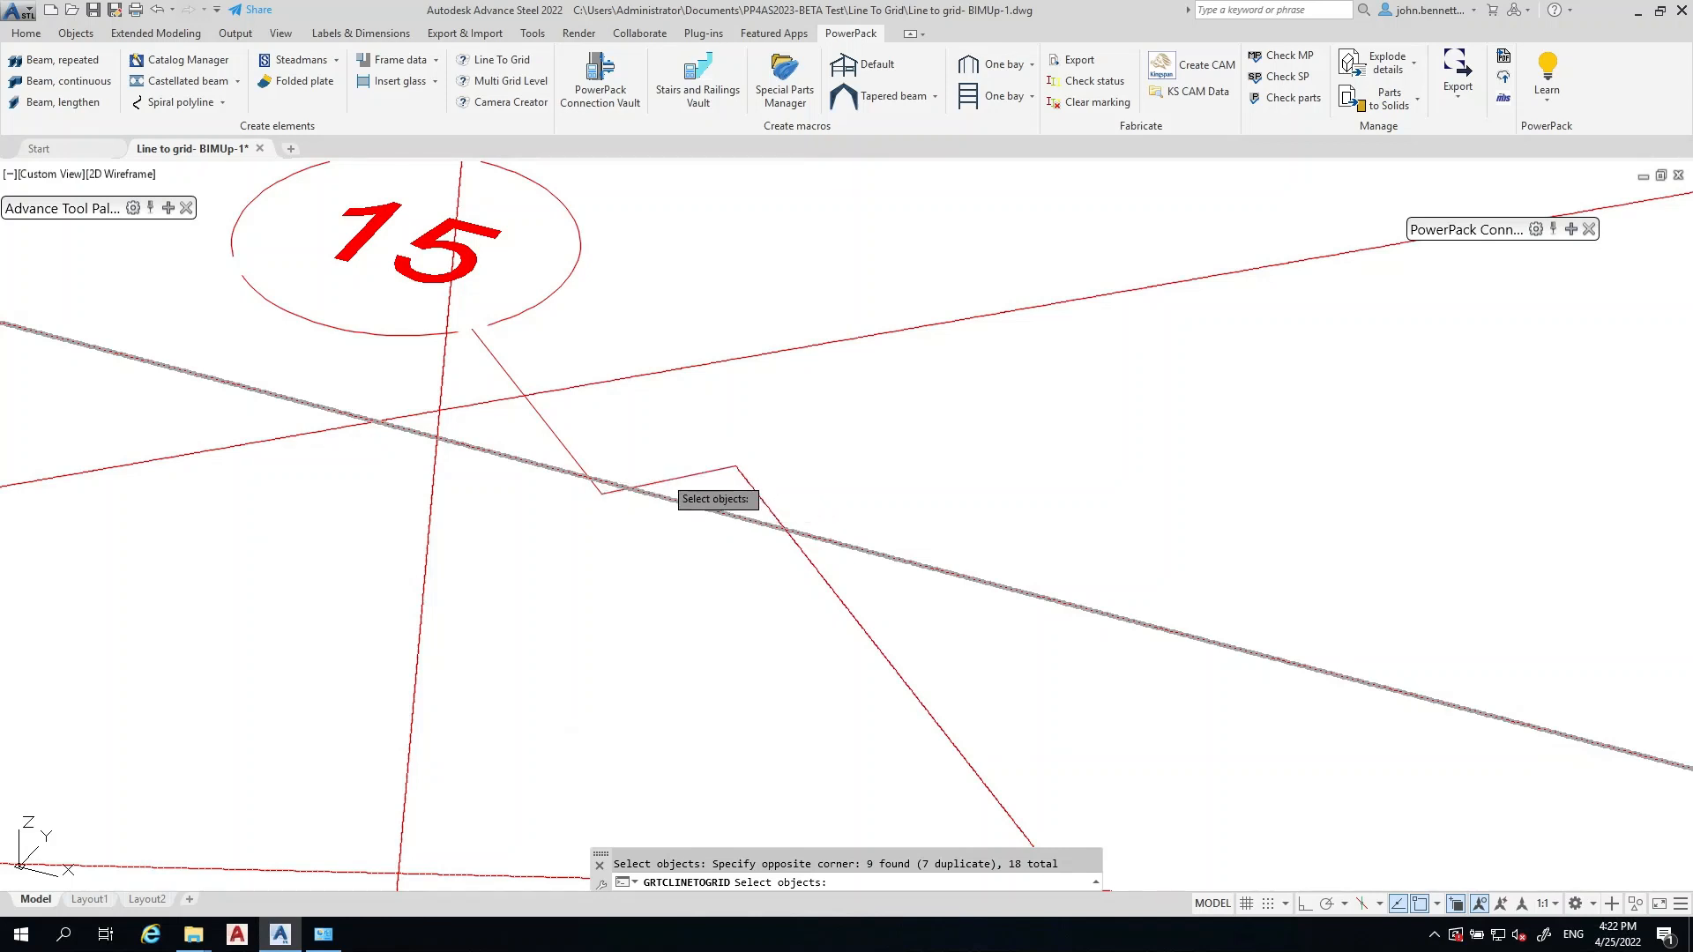
click(613, 376)
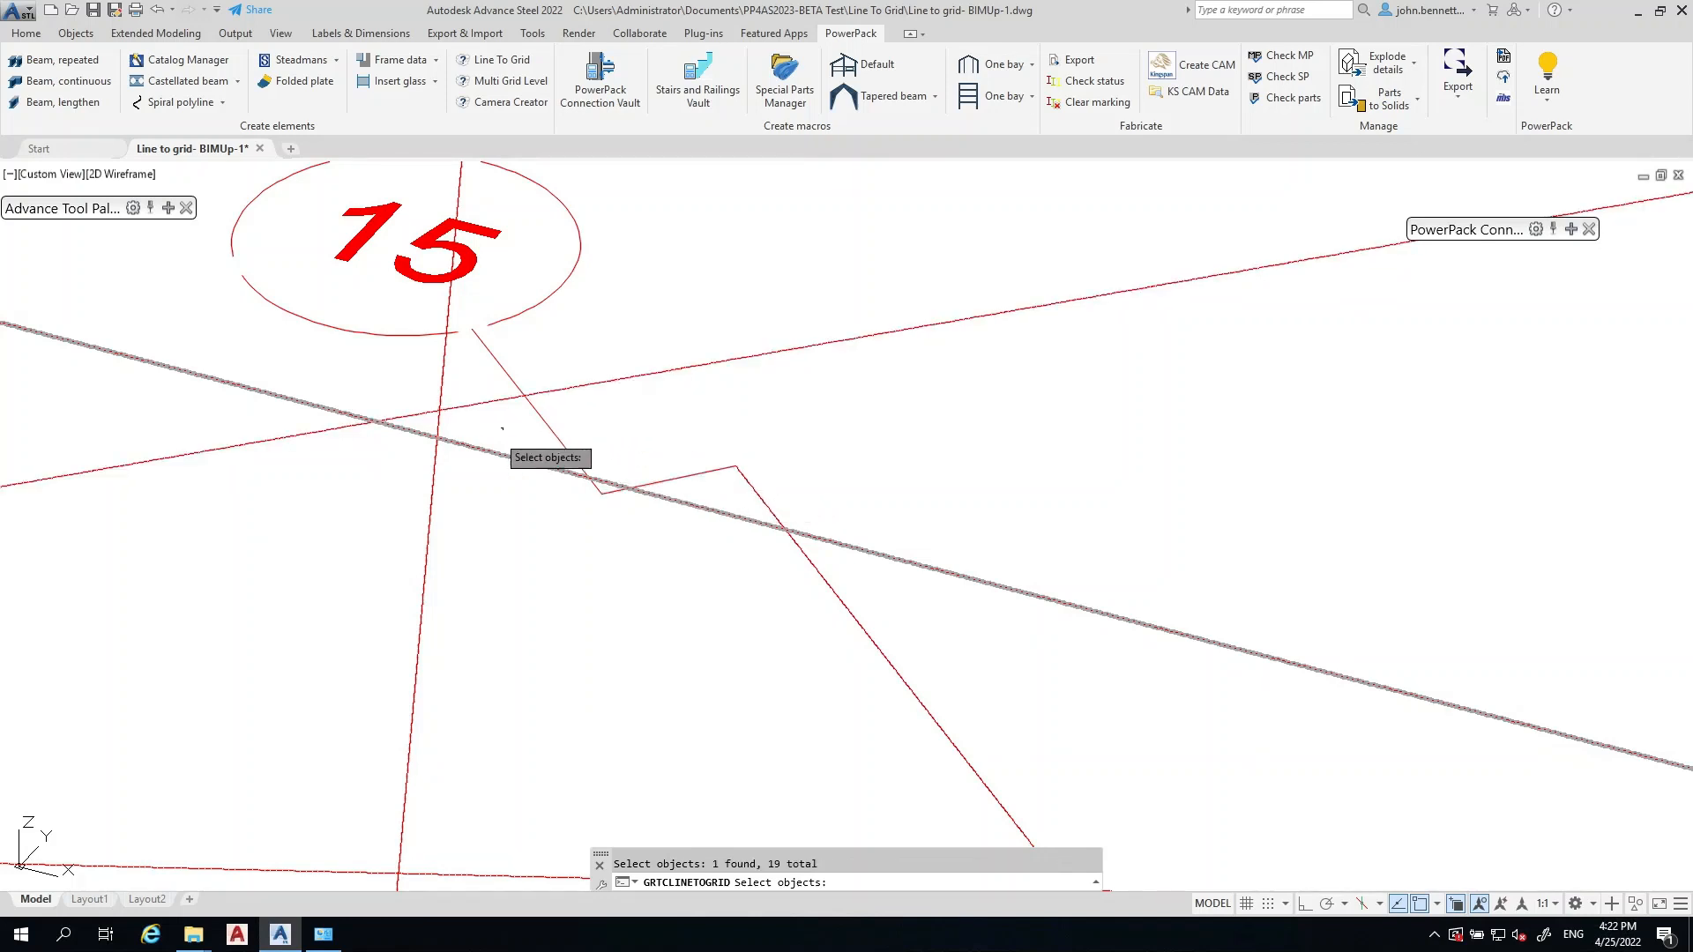
- Add any missed lines in the middle of the layout, around lines 3, 13, 19 and 20, using two crossing windows
scroll(476, 471, down, 6)
scroll(344, 555, down, 2)
mouse_move(350, 554)
middle_down()
mouse_move(403, 551)
mouse_move(665, 438)
mouse_move(872, 327)
middle_up()
scroll(651, 489, down, 2)
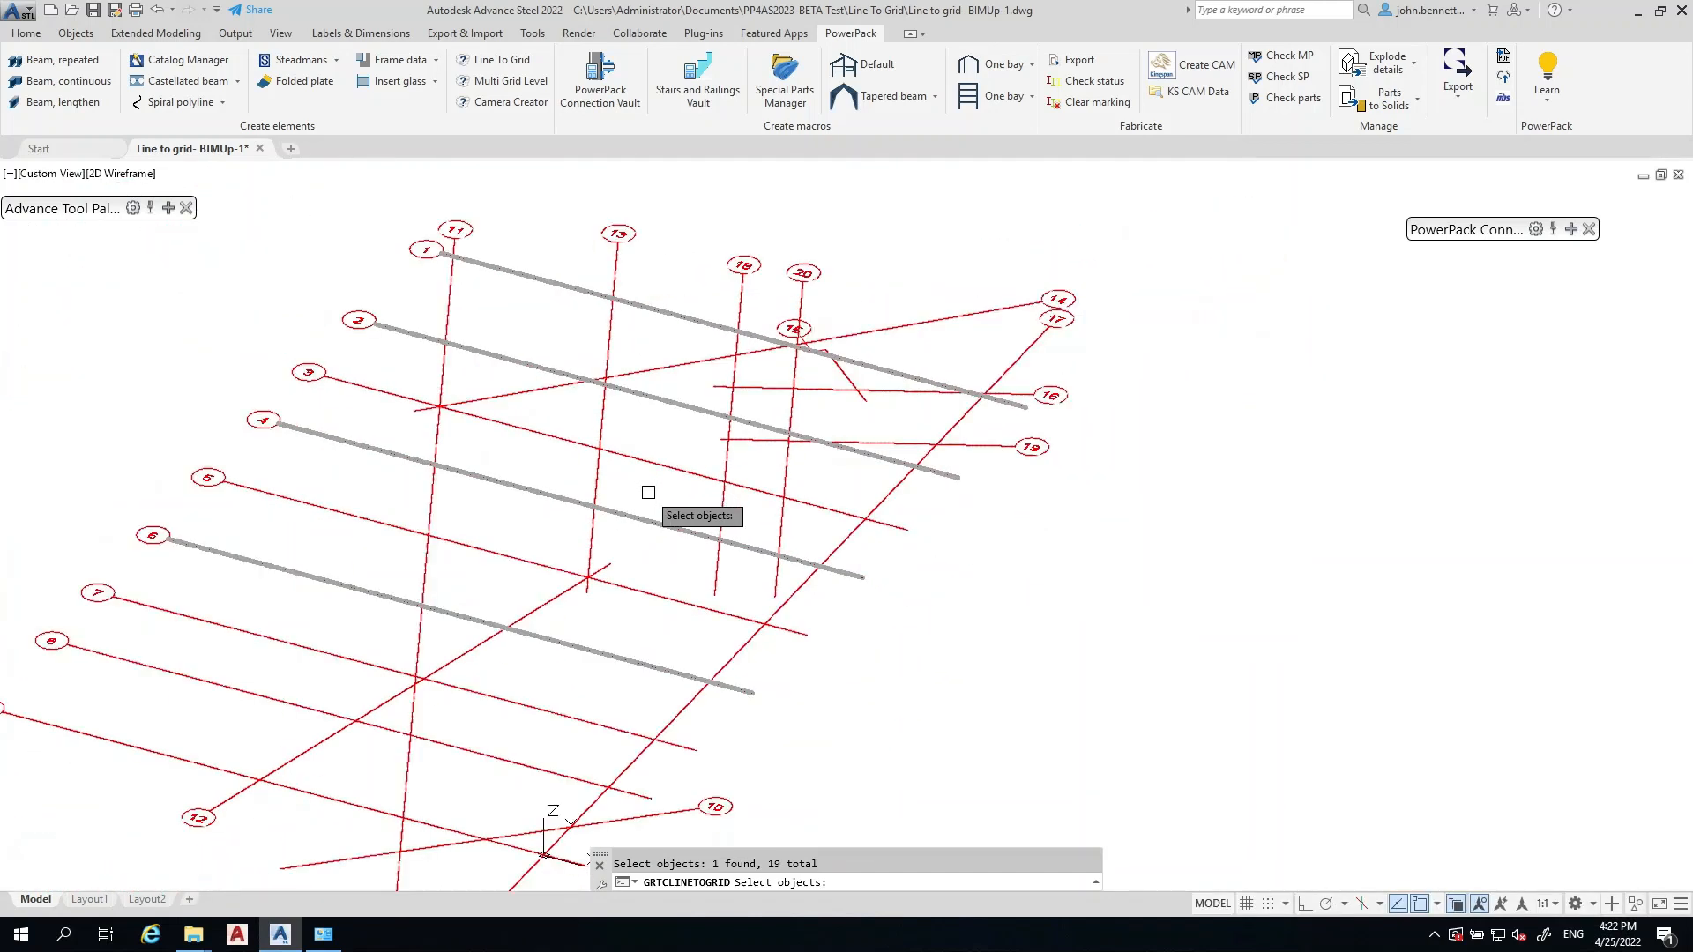
click(799, 508)
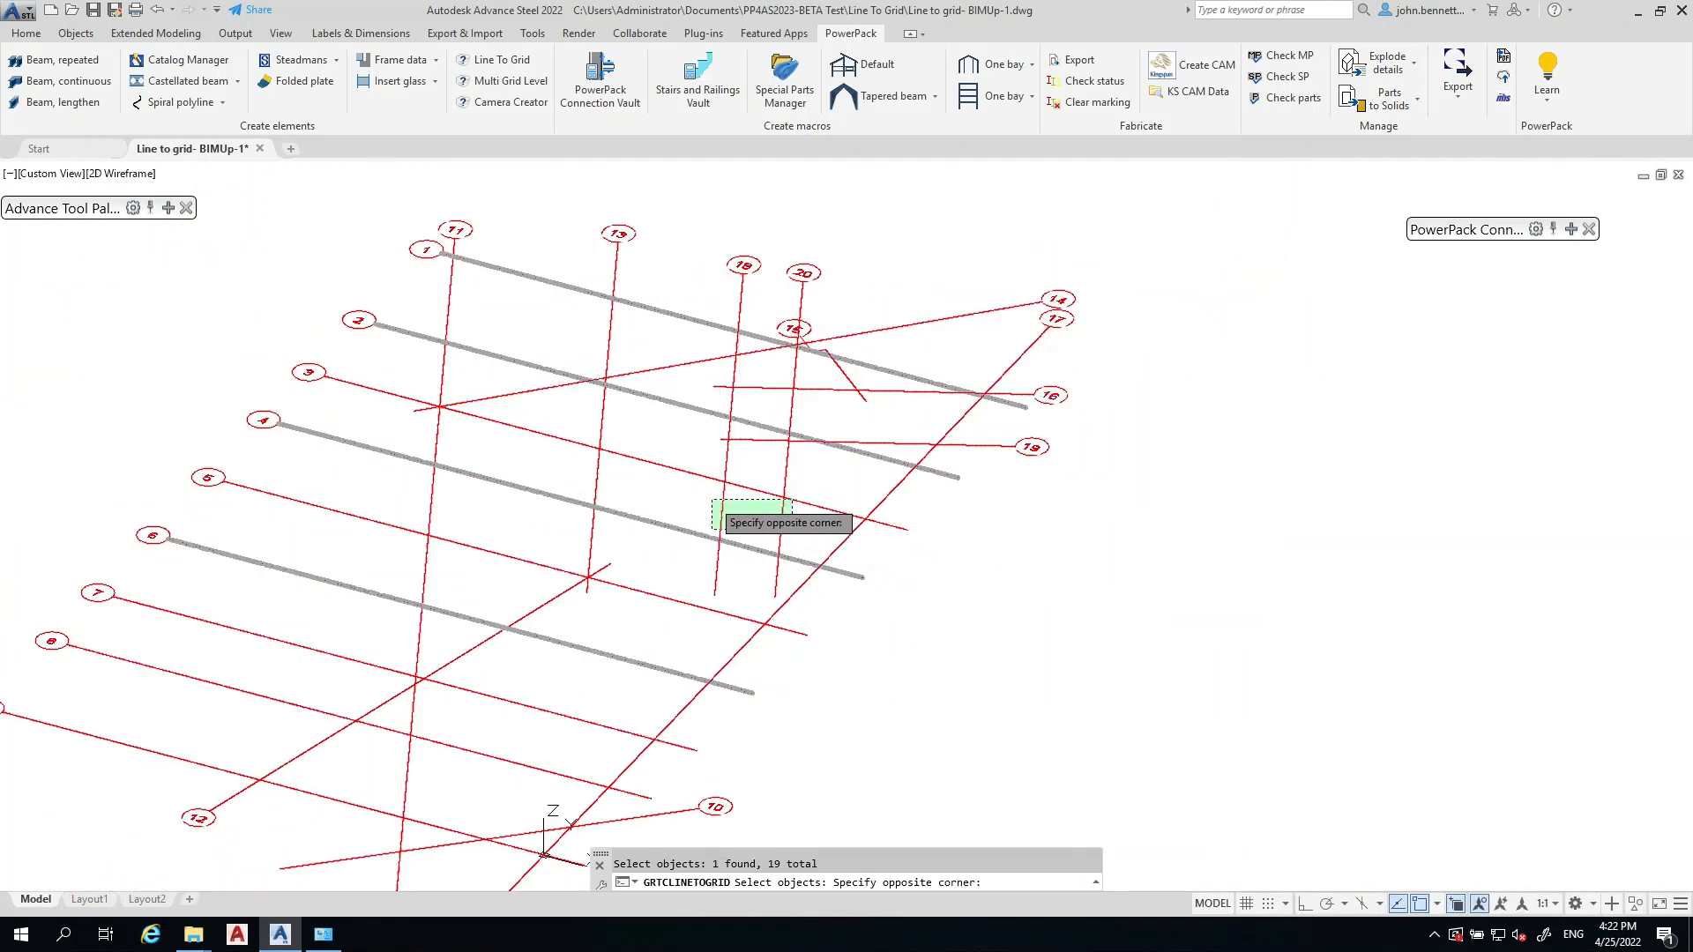
click(650, 513)
click(820, 482)
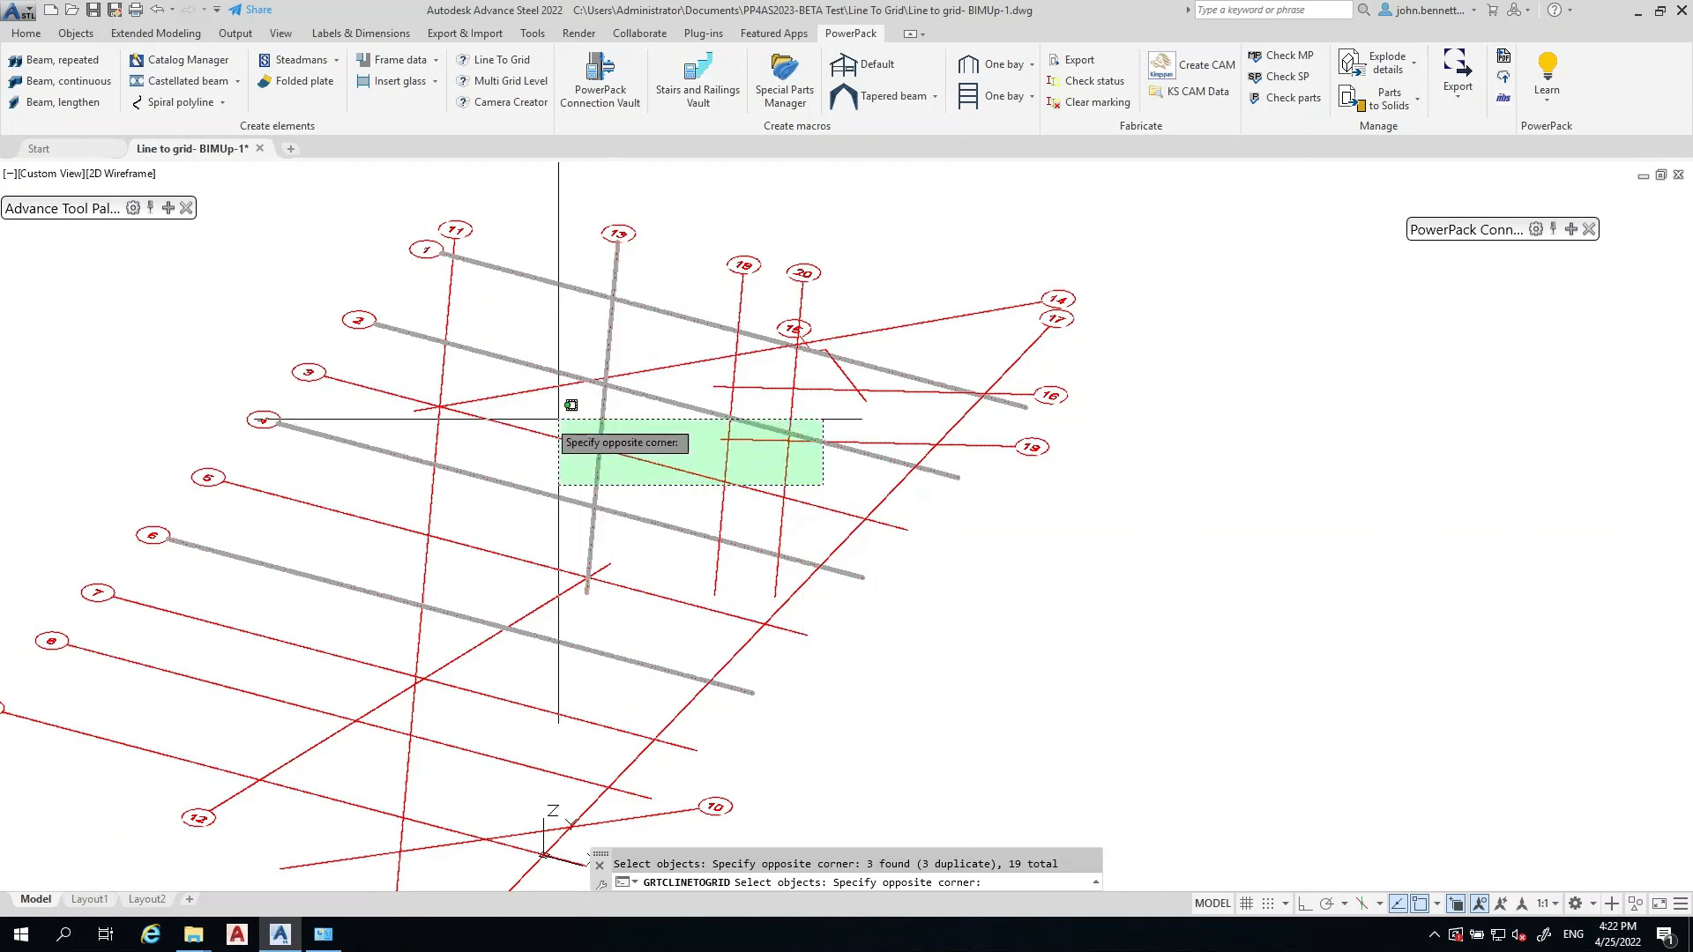
click(564, 419)
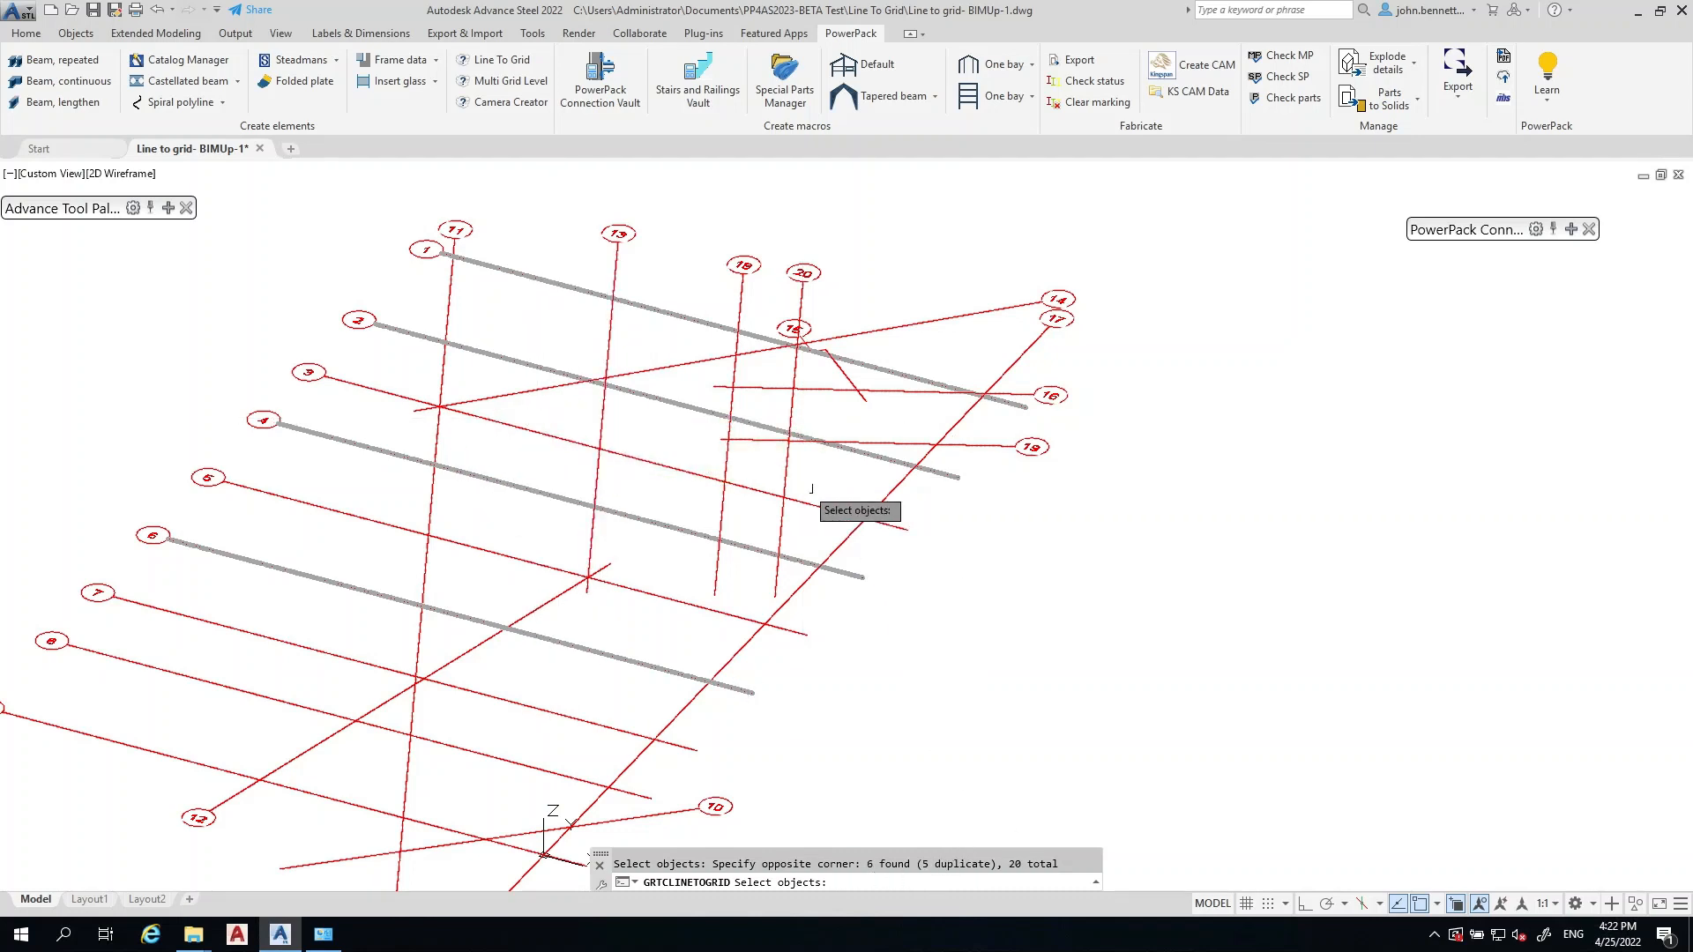
- Pick line 20 again, window the numbered parallels and line 12 once more, and finish the Line To Grid selection
scroll(775, 426, down, 2)
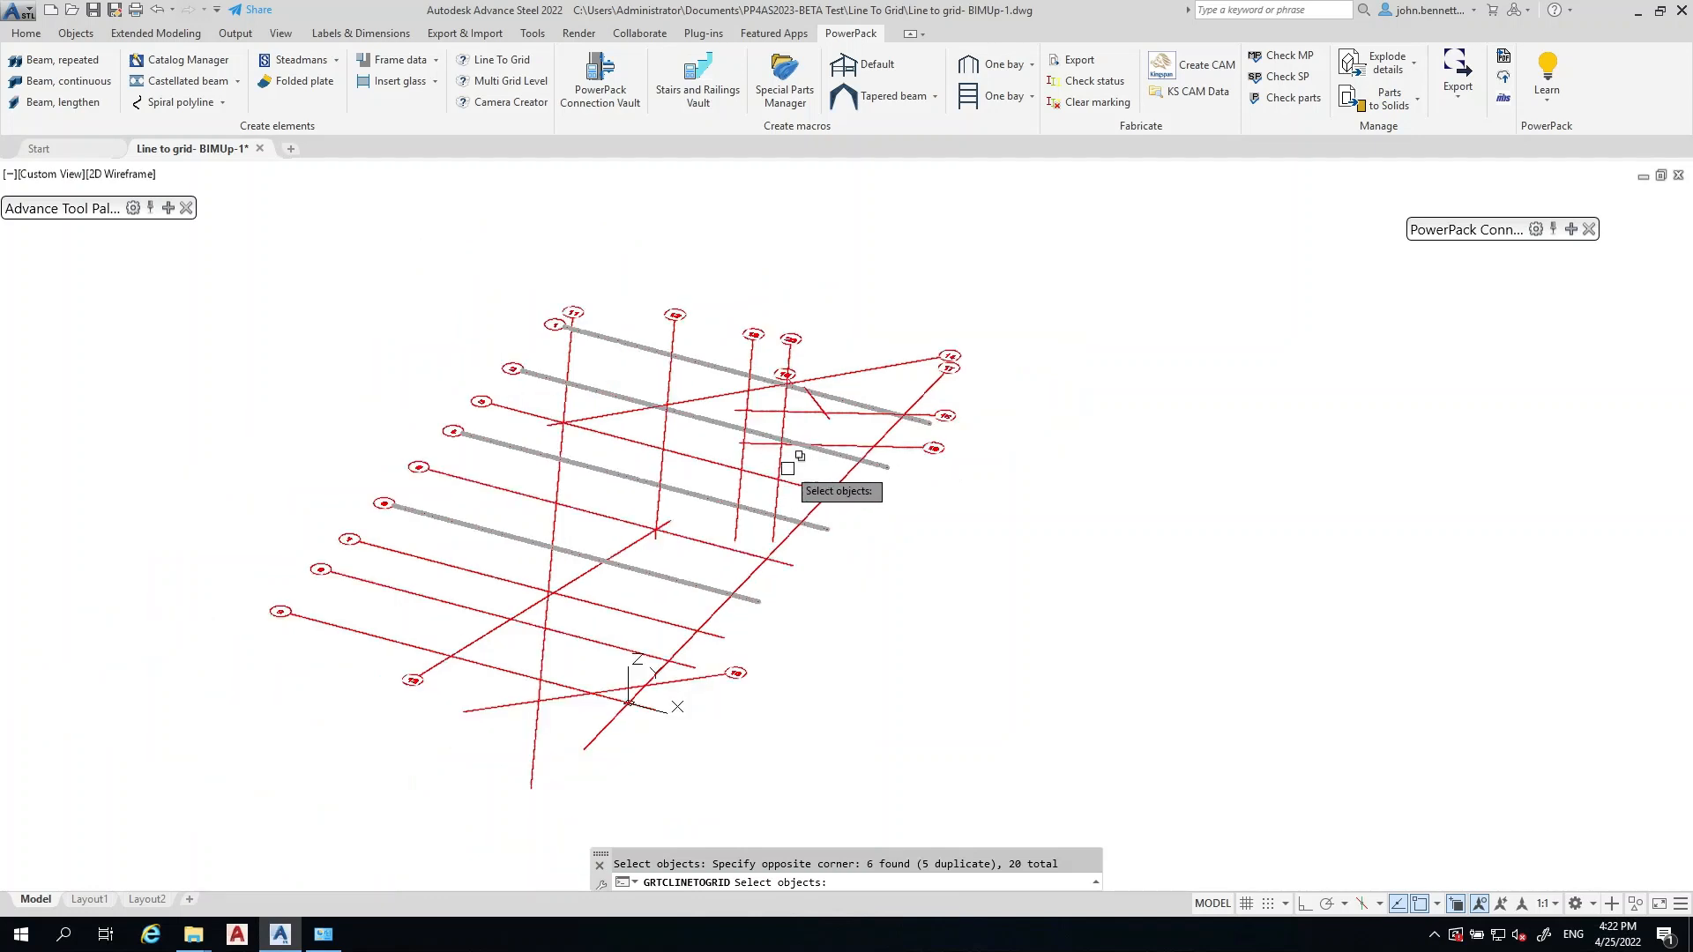
click(784, 467)
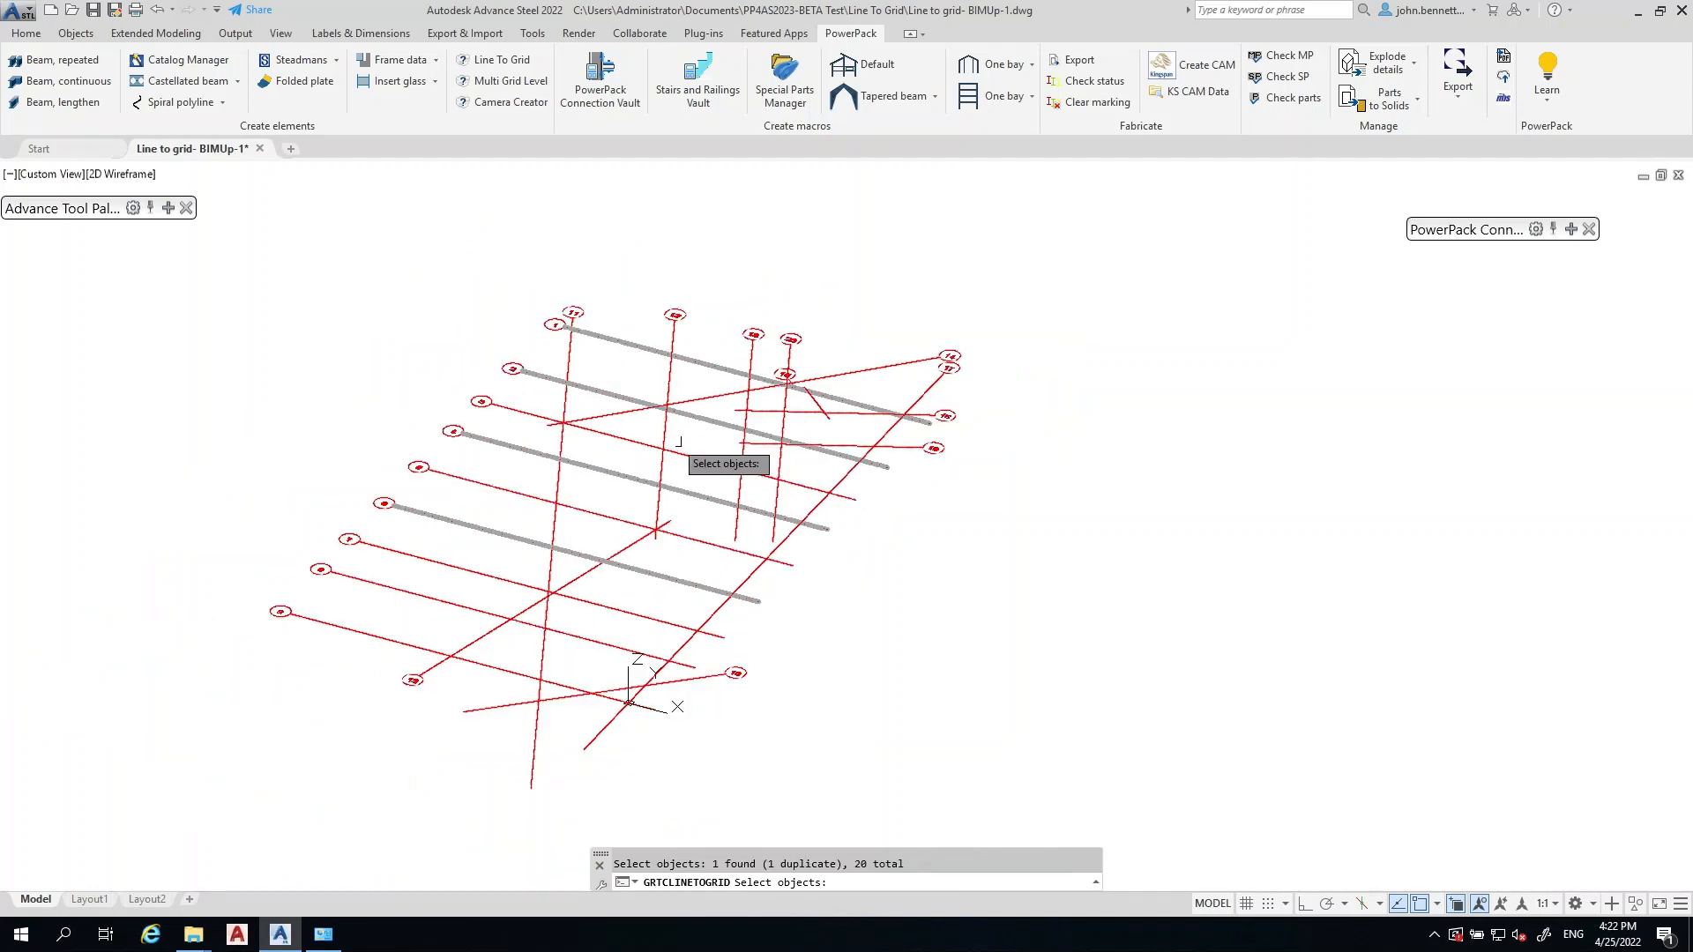
click(517, 438)
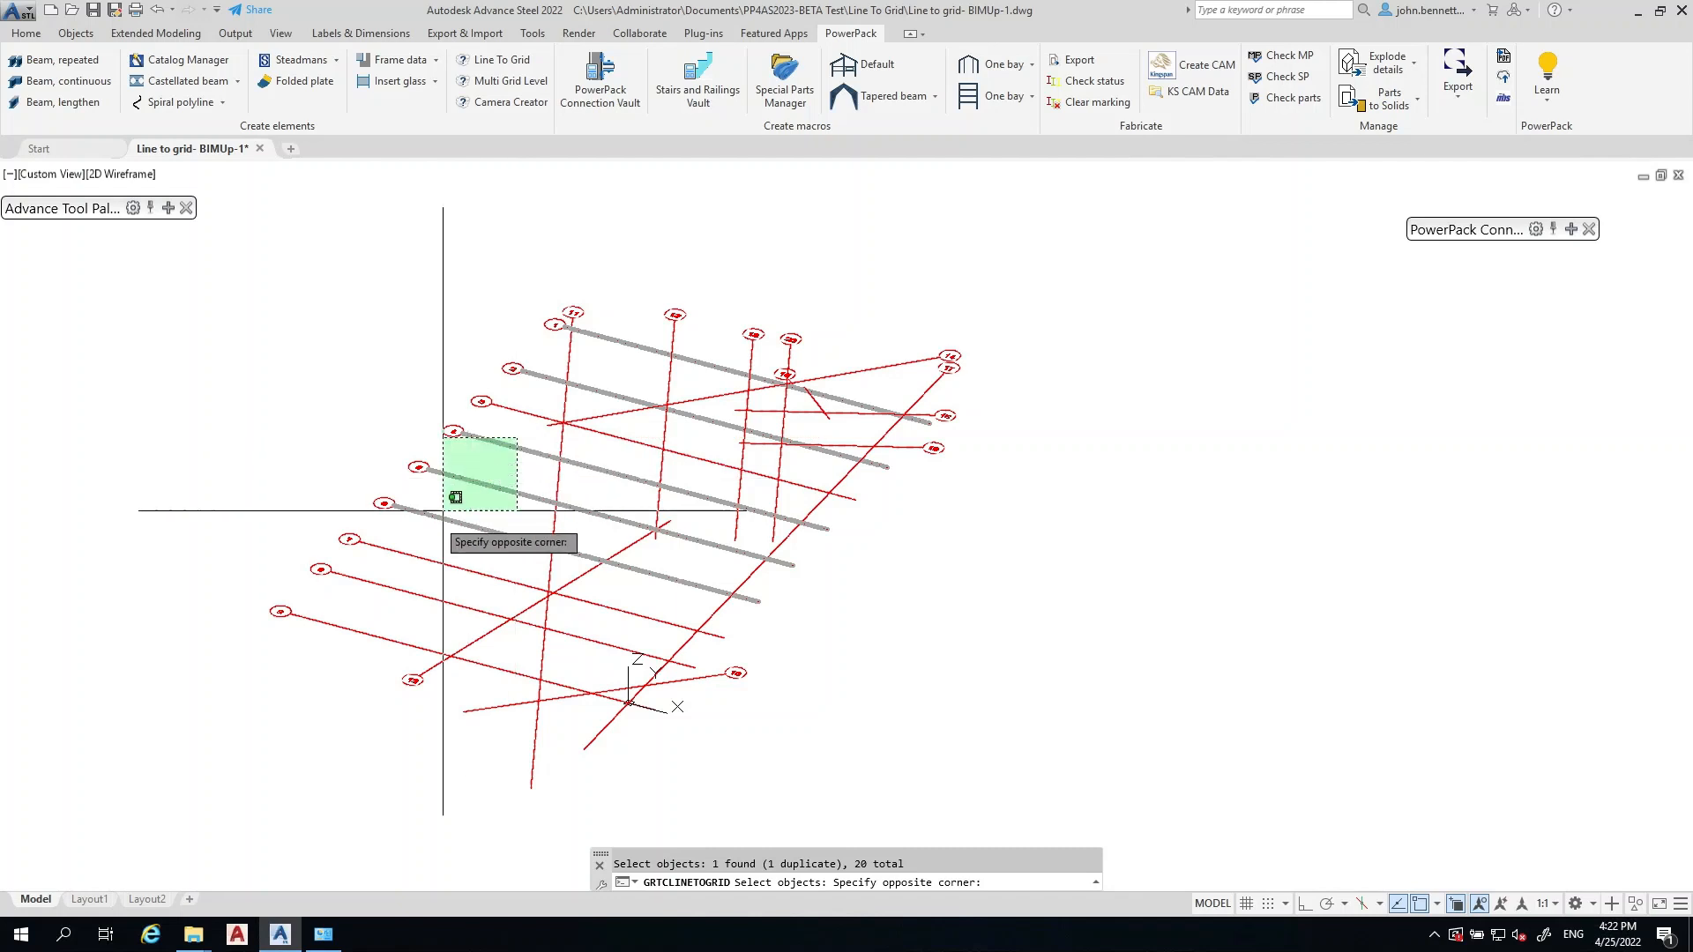
click(463, 580)
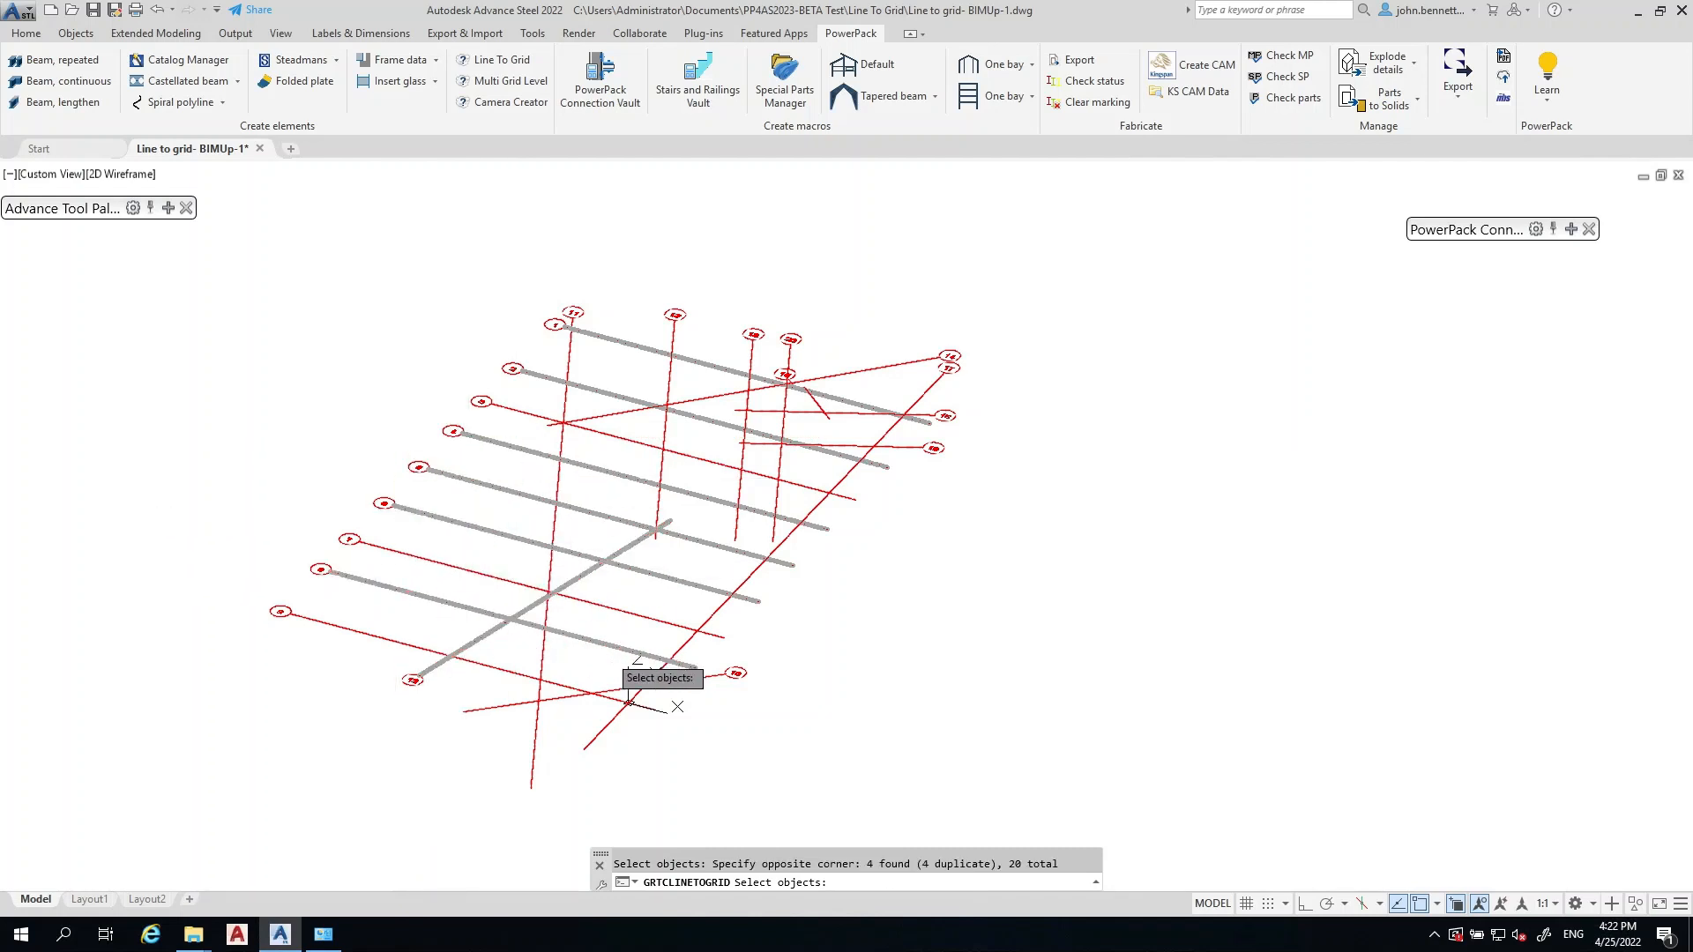
click(754, 638)
click(470, 517)
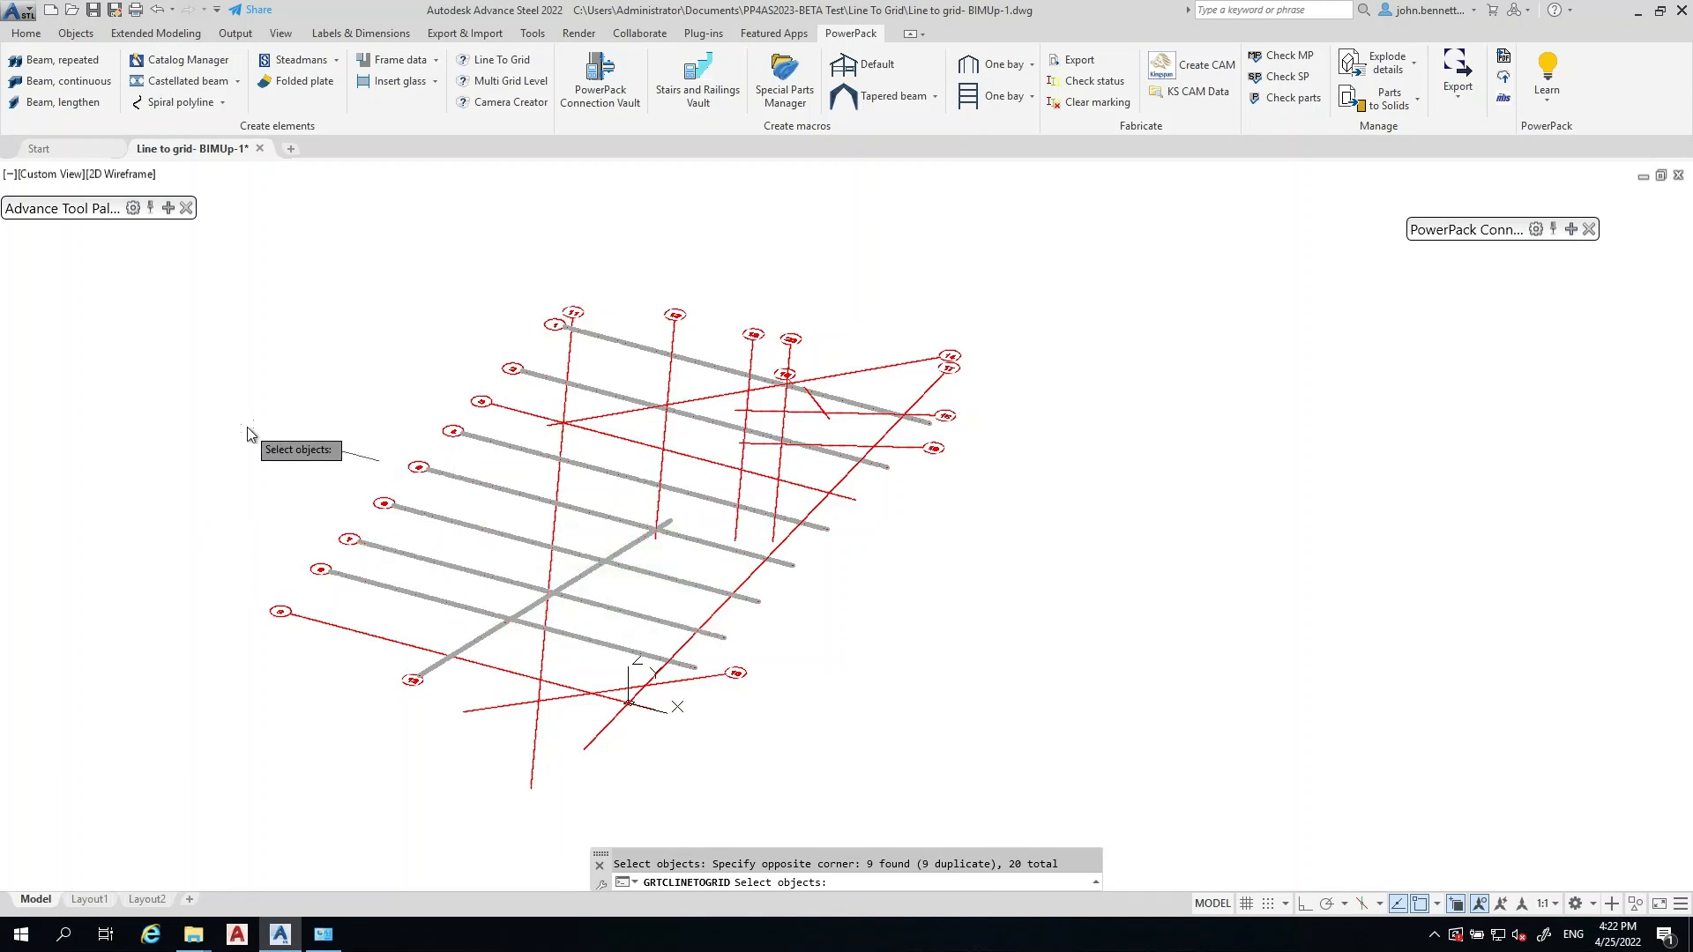
key(Return)
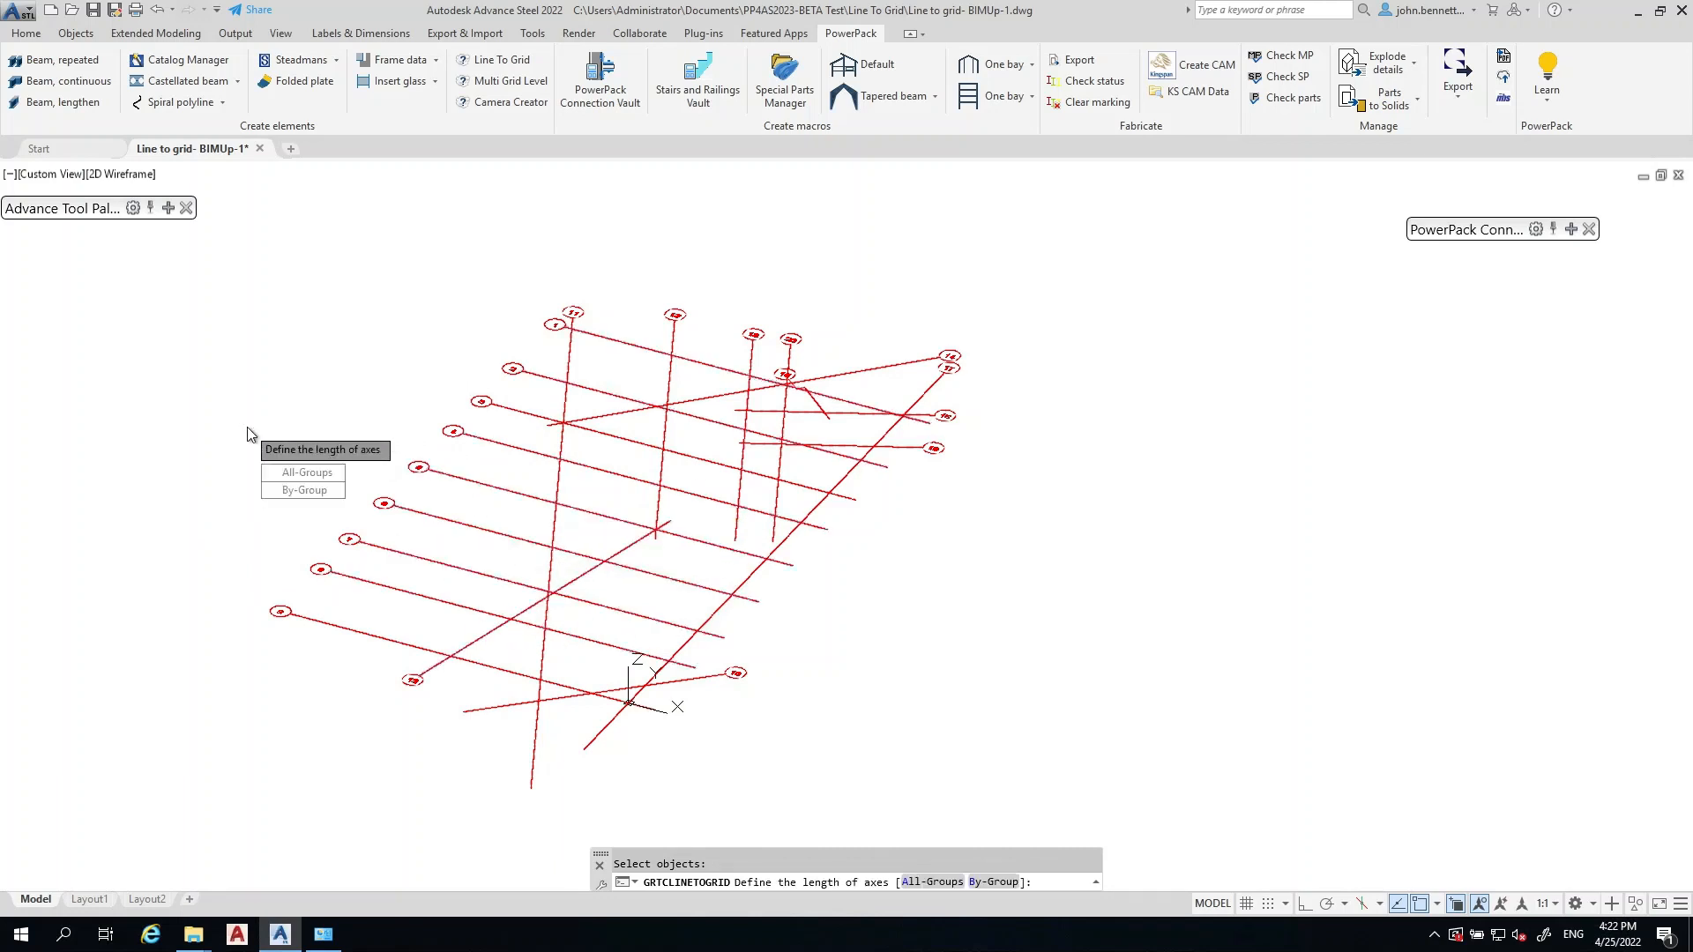
- Define the axis length with All-Groups and Line, picking lines 9, 12, 11 and the lower short near-horizontal line as references
click(290, 481)
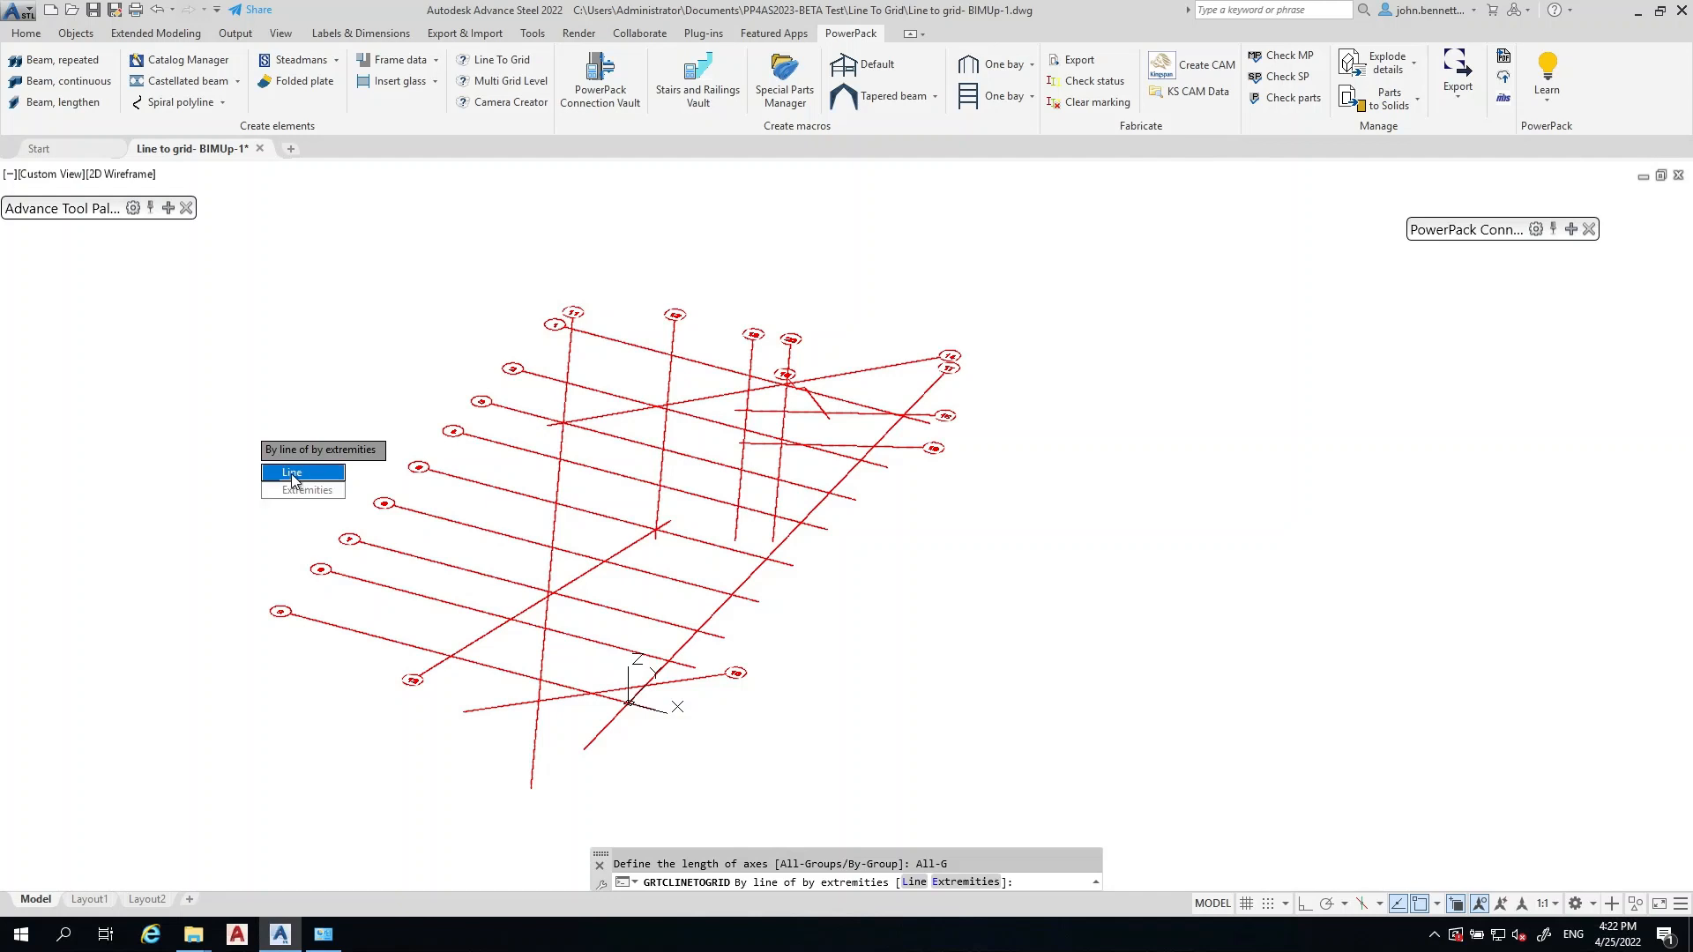
click(291, 473)
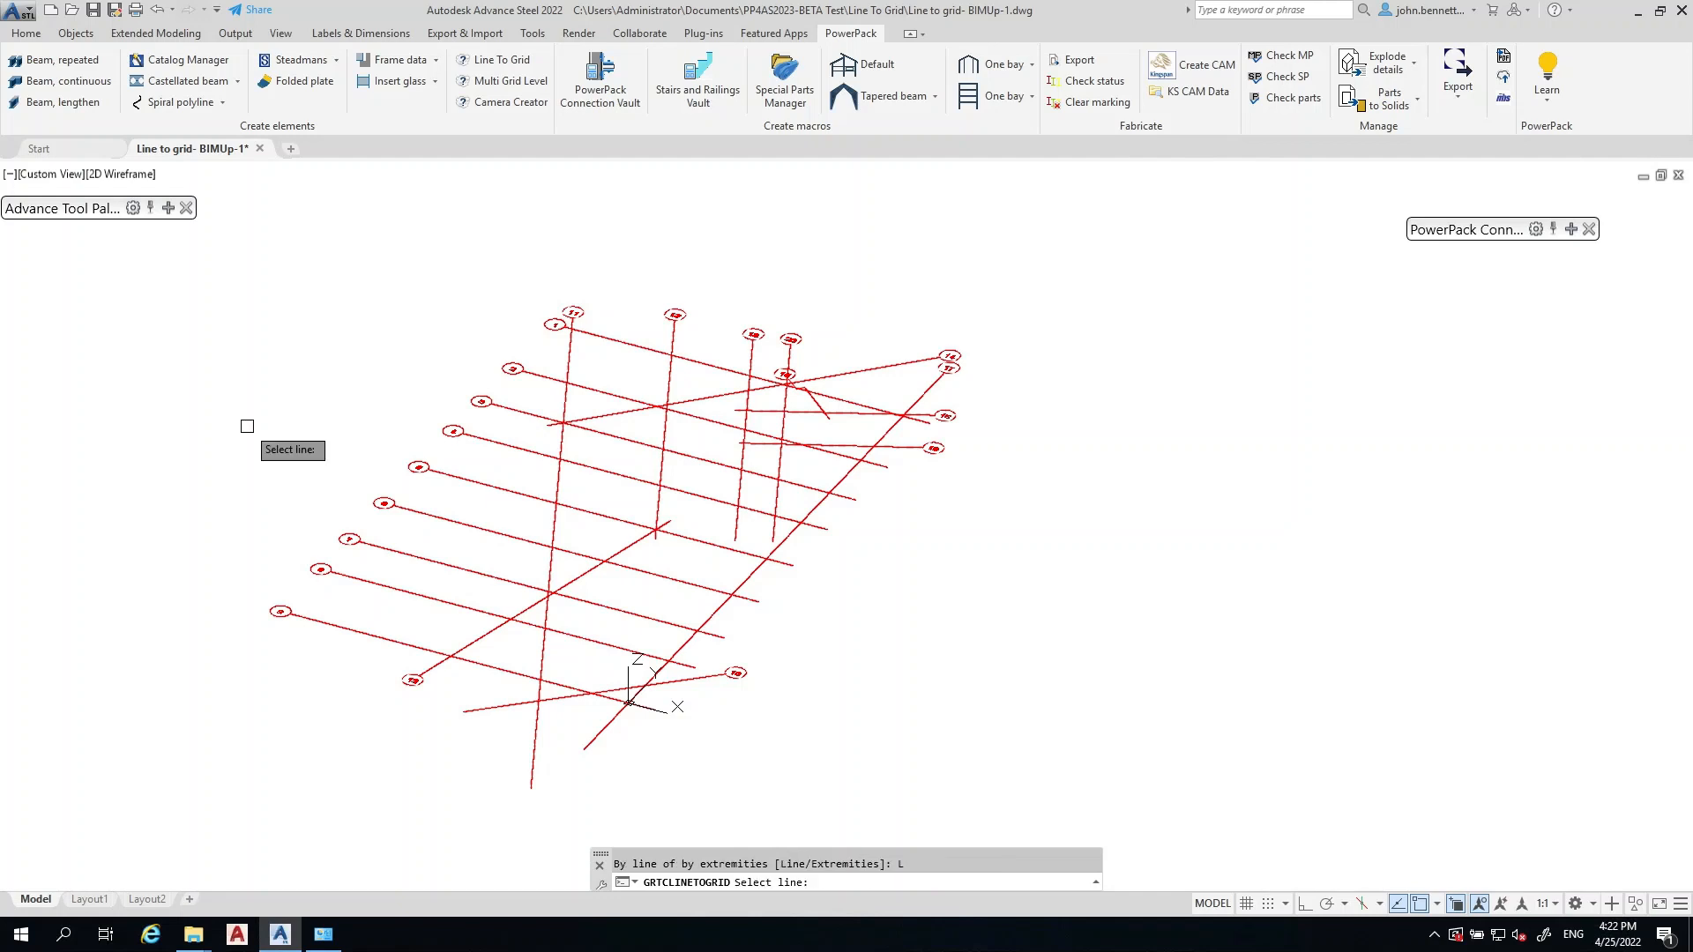
click(481, 668)
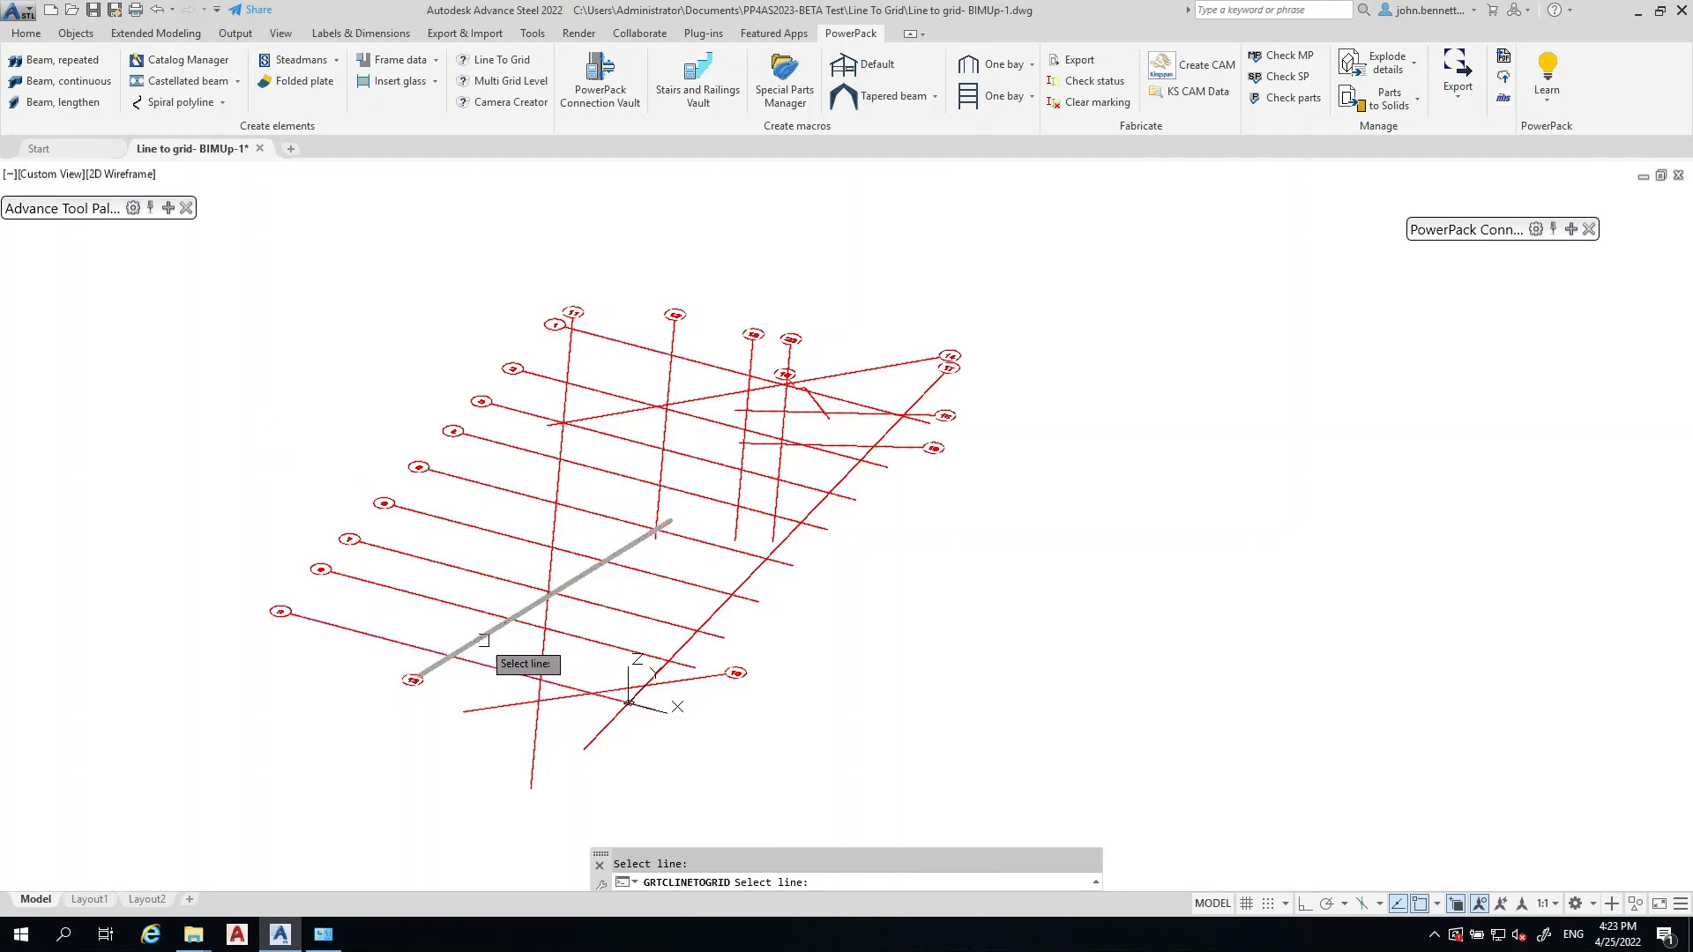
click(482, 641)
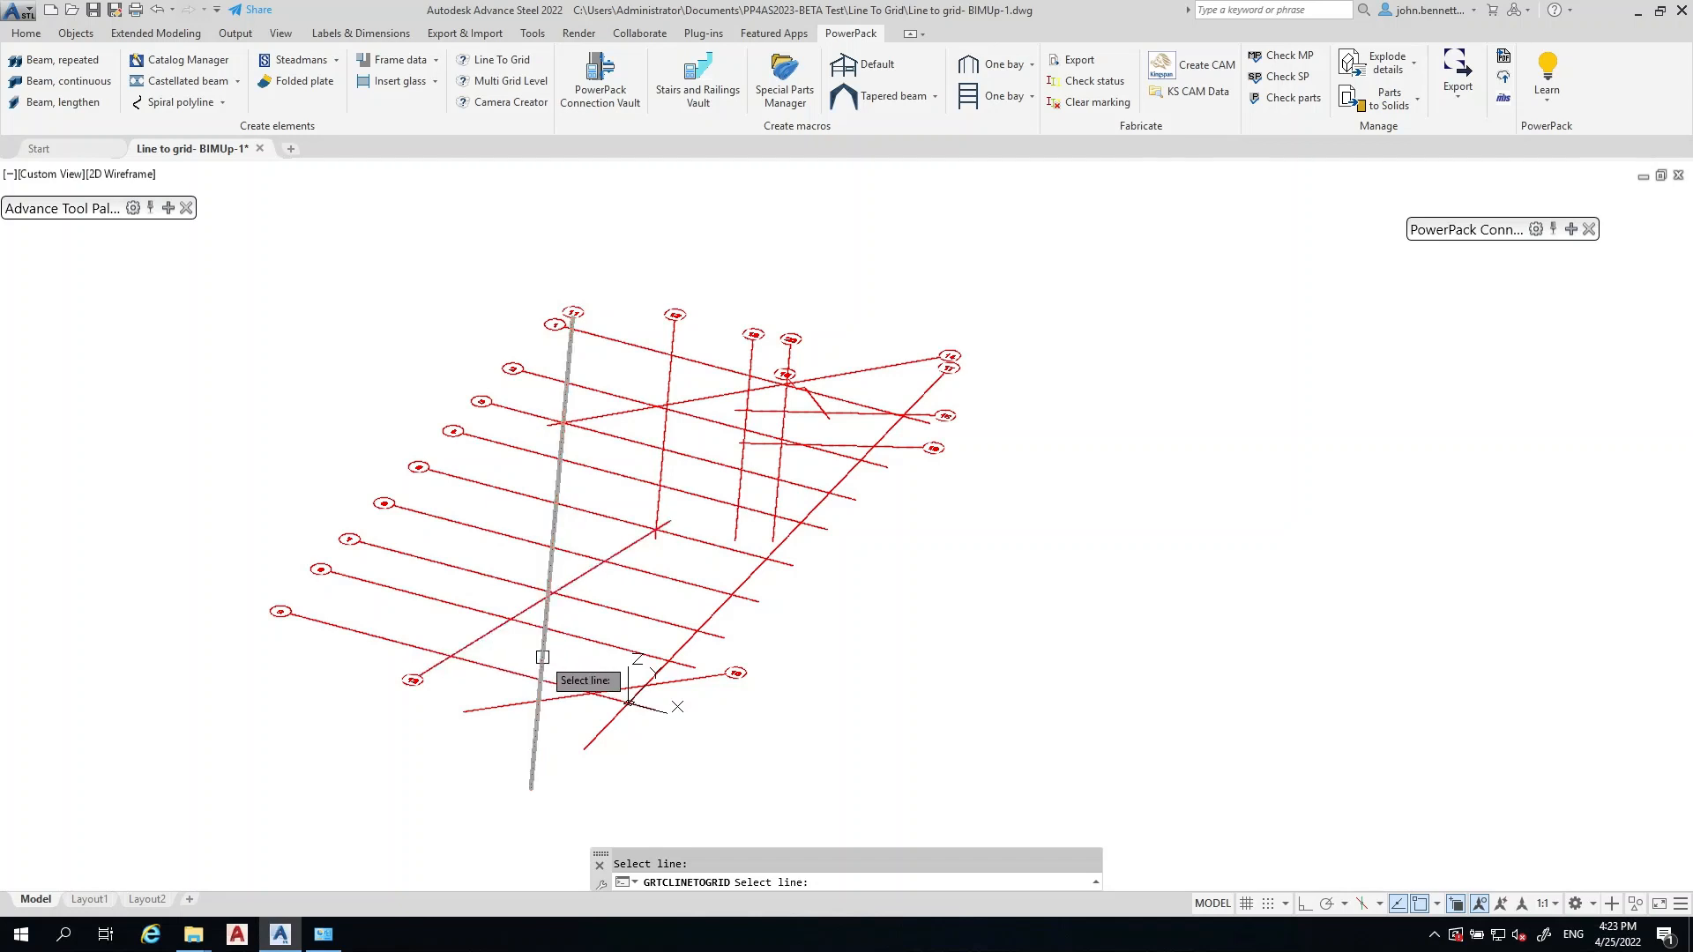
click(542, 657)
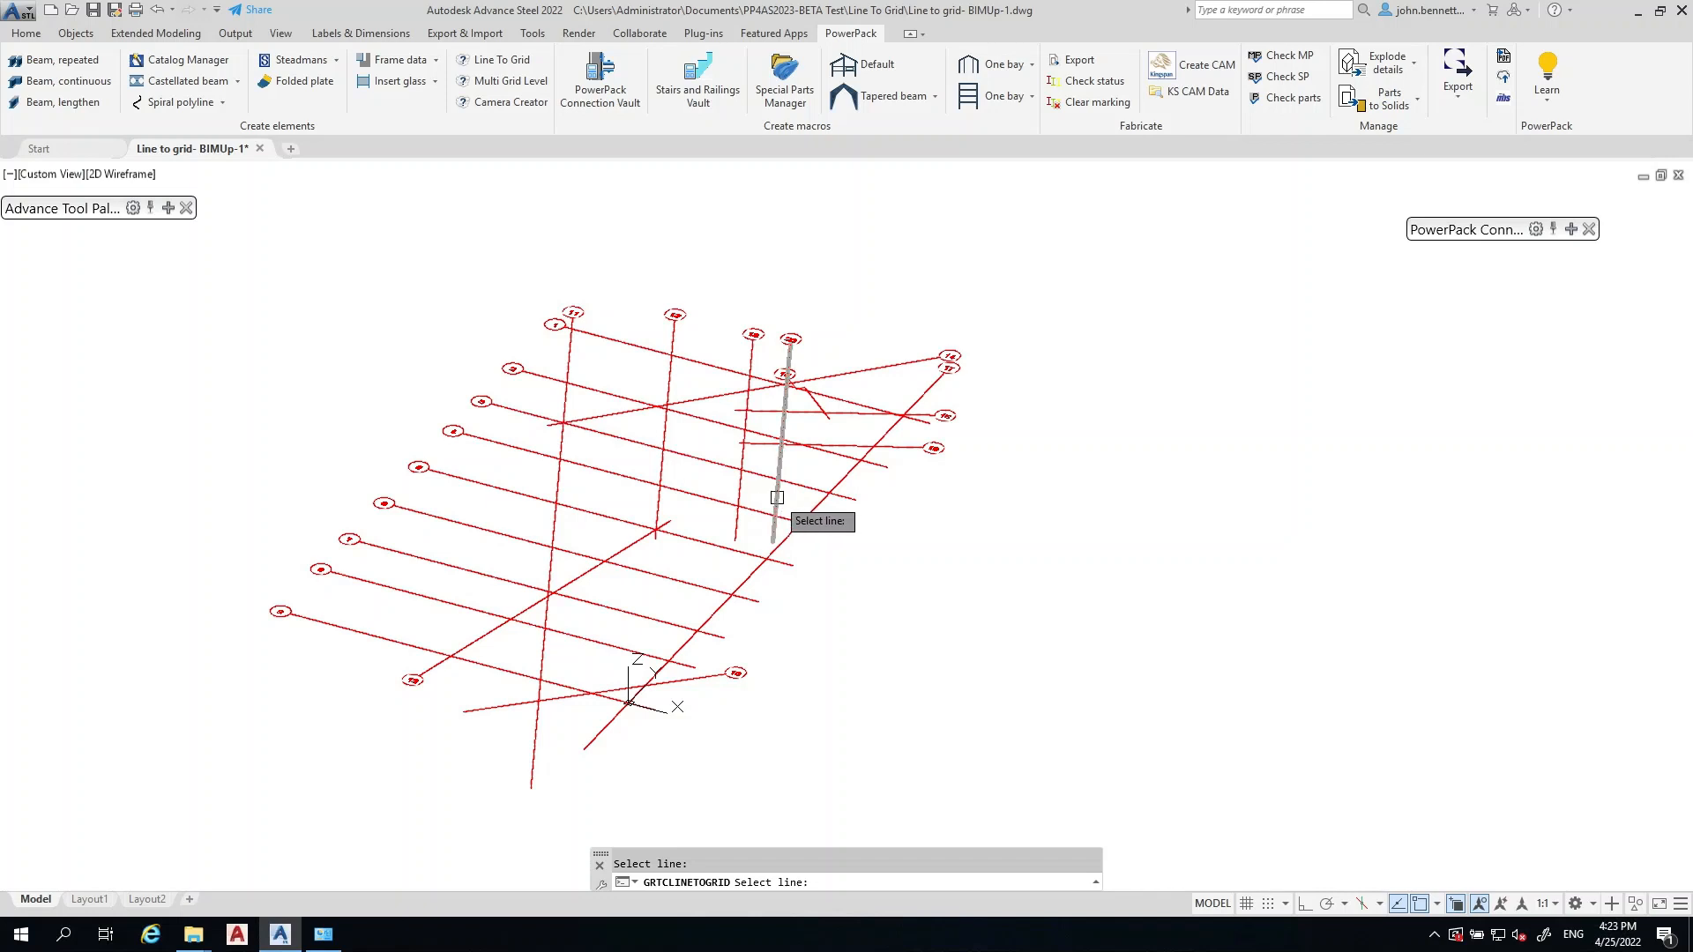
click(856, 443)
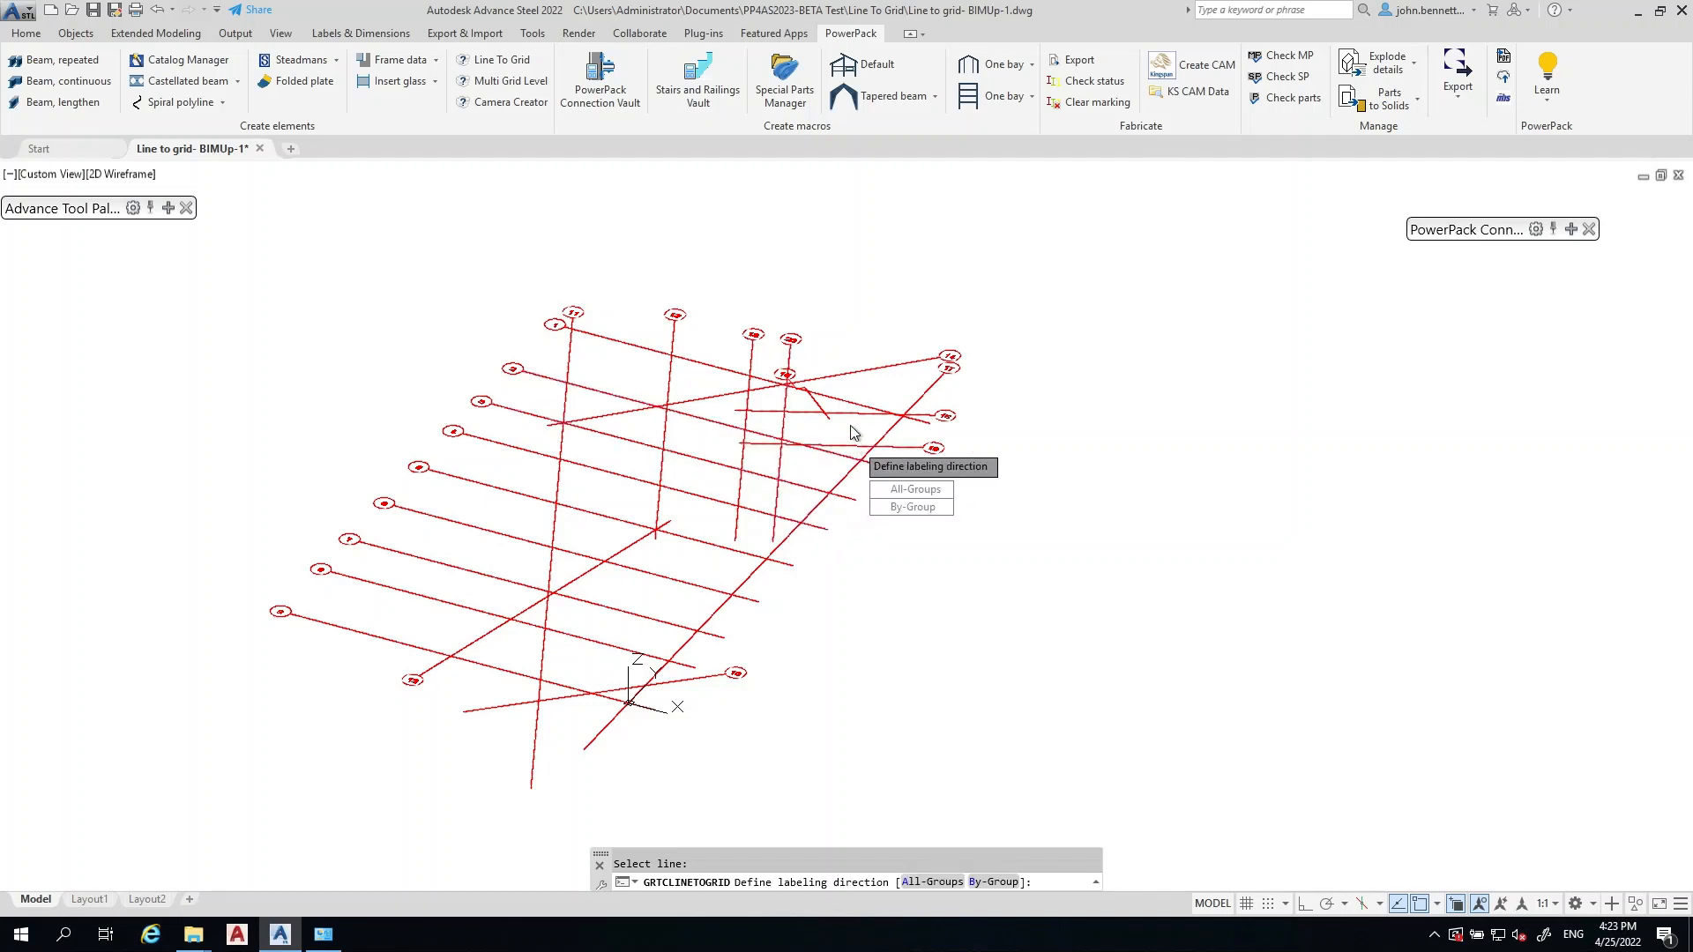
- Define the labeling direction for All-Groups and delete the original lines
click(898, 490)
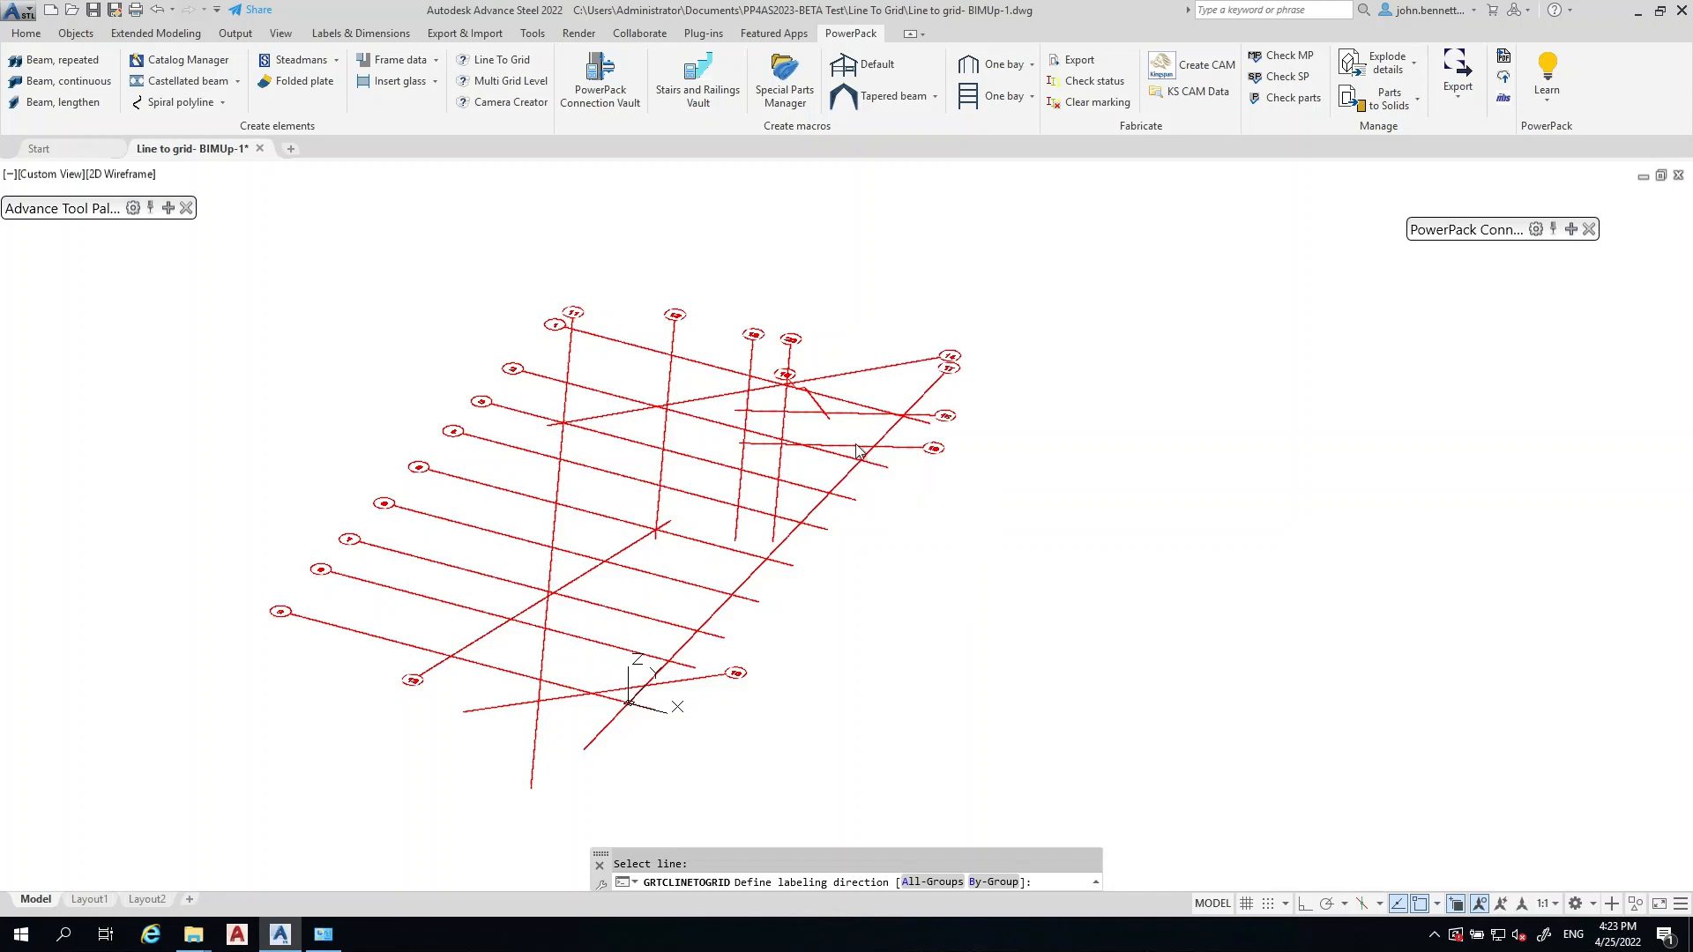
click(898, 508)
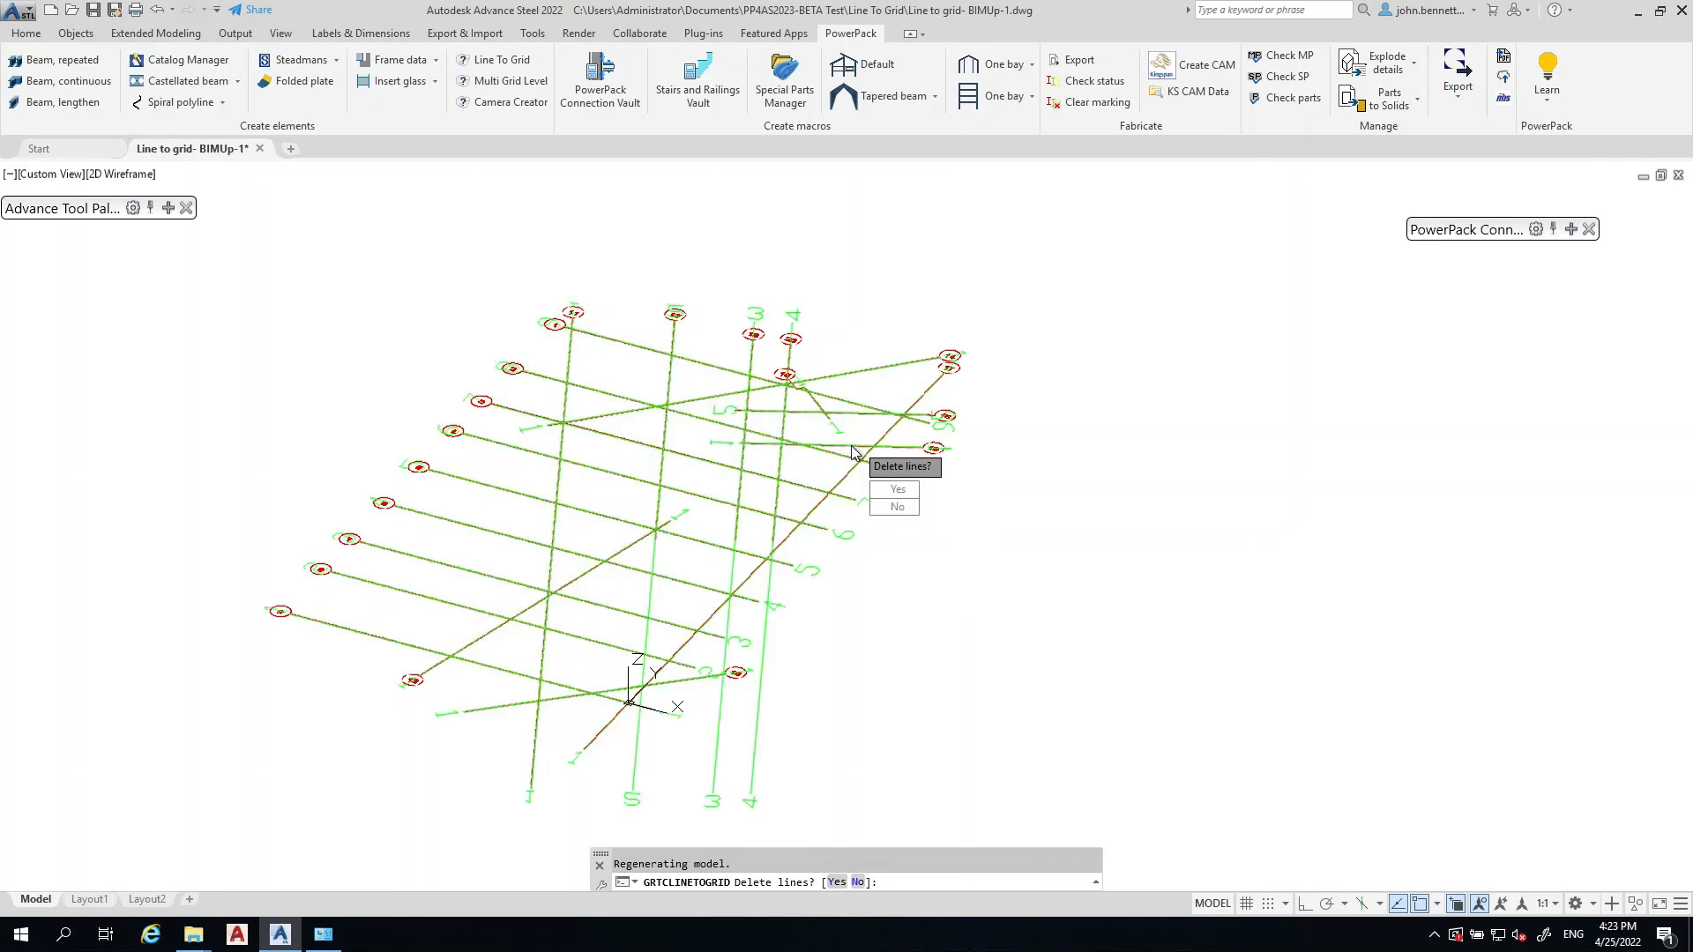
click(895, 490)
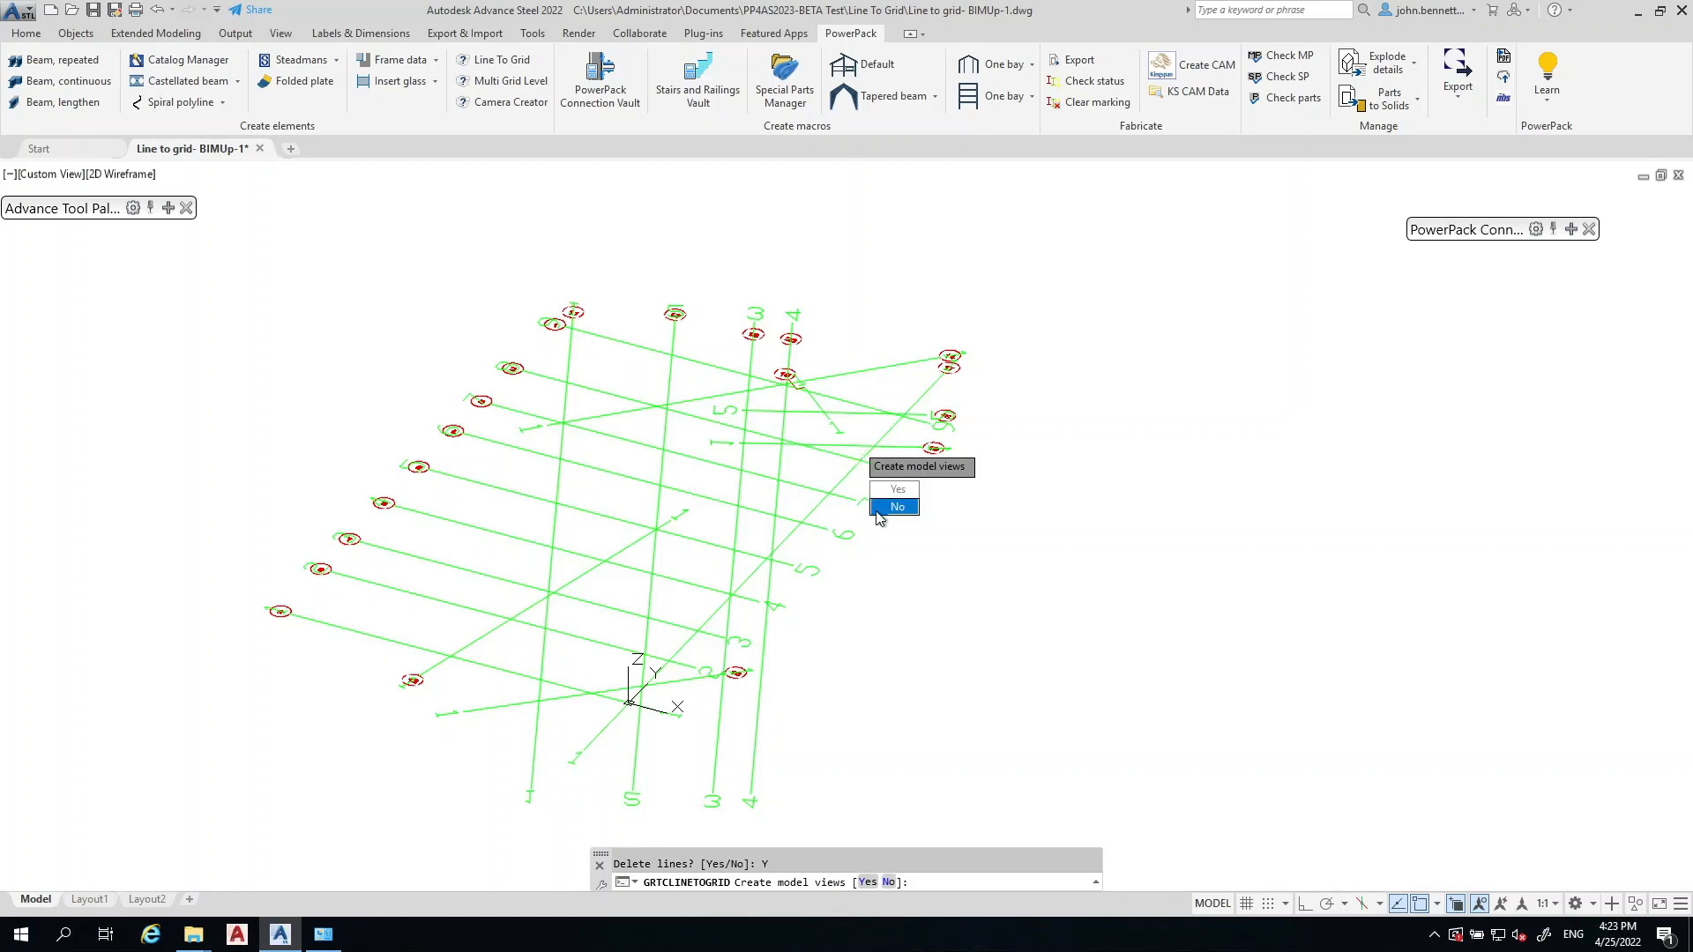
- Create model views for all grid lines and activate the camera for them
click(897, 491)
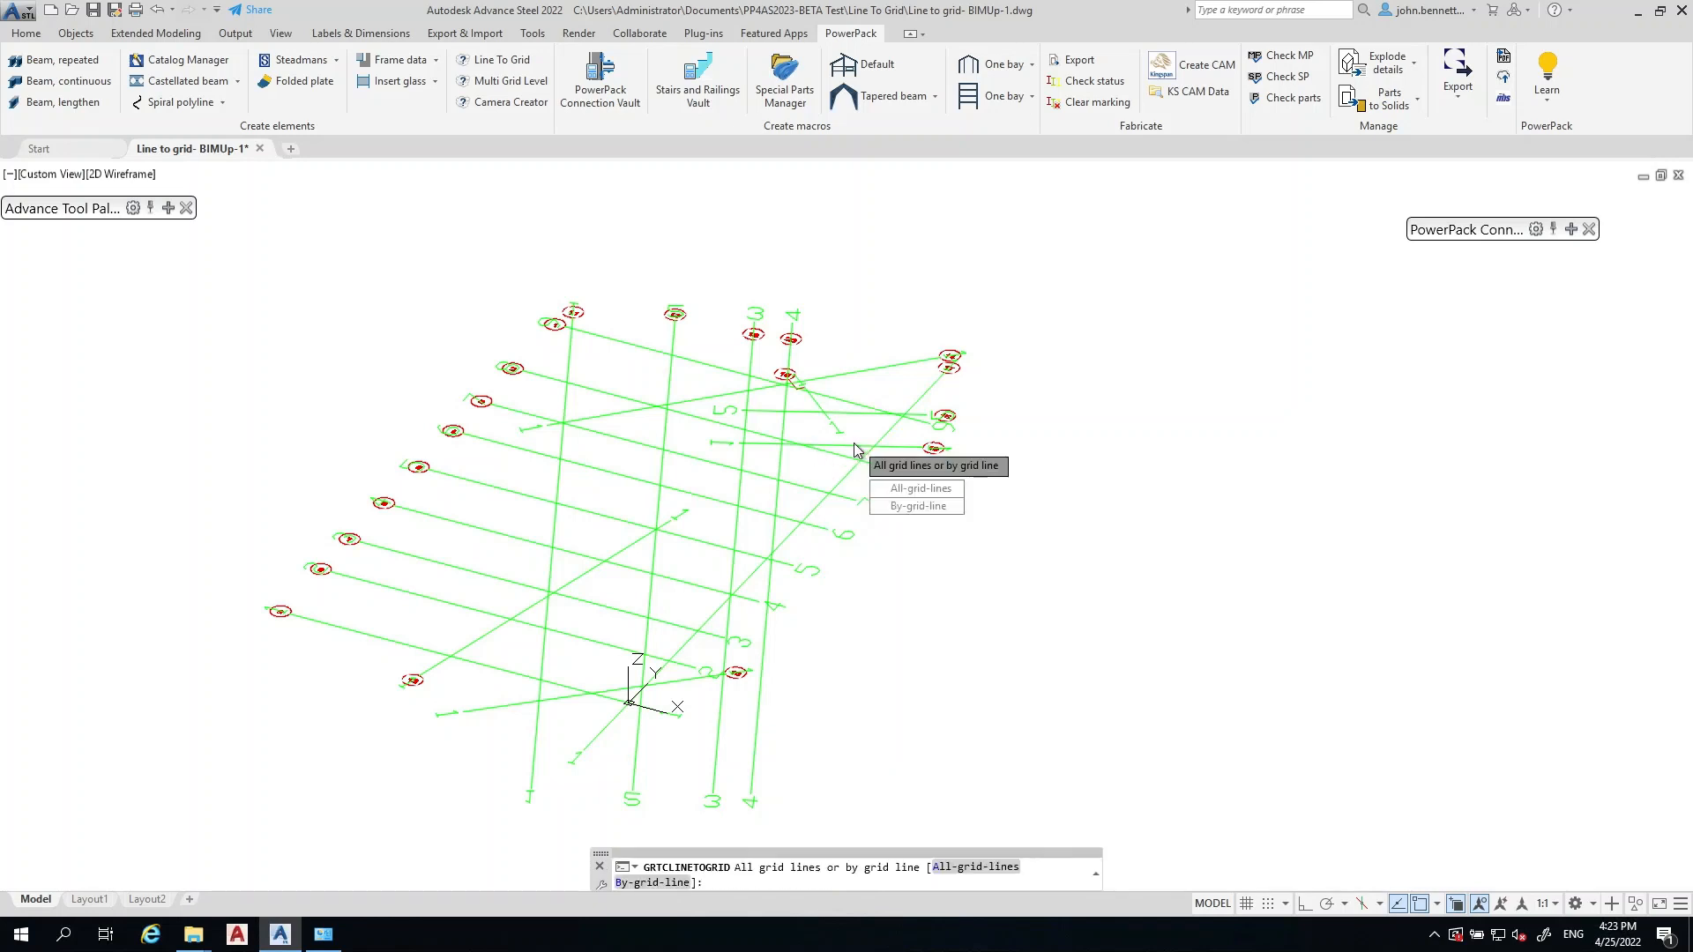
click(899, 495)
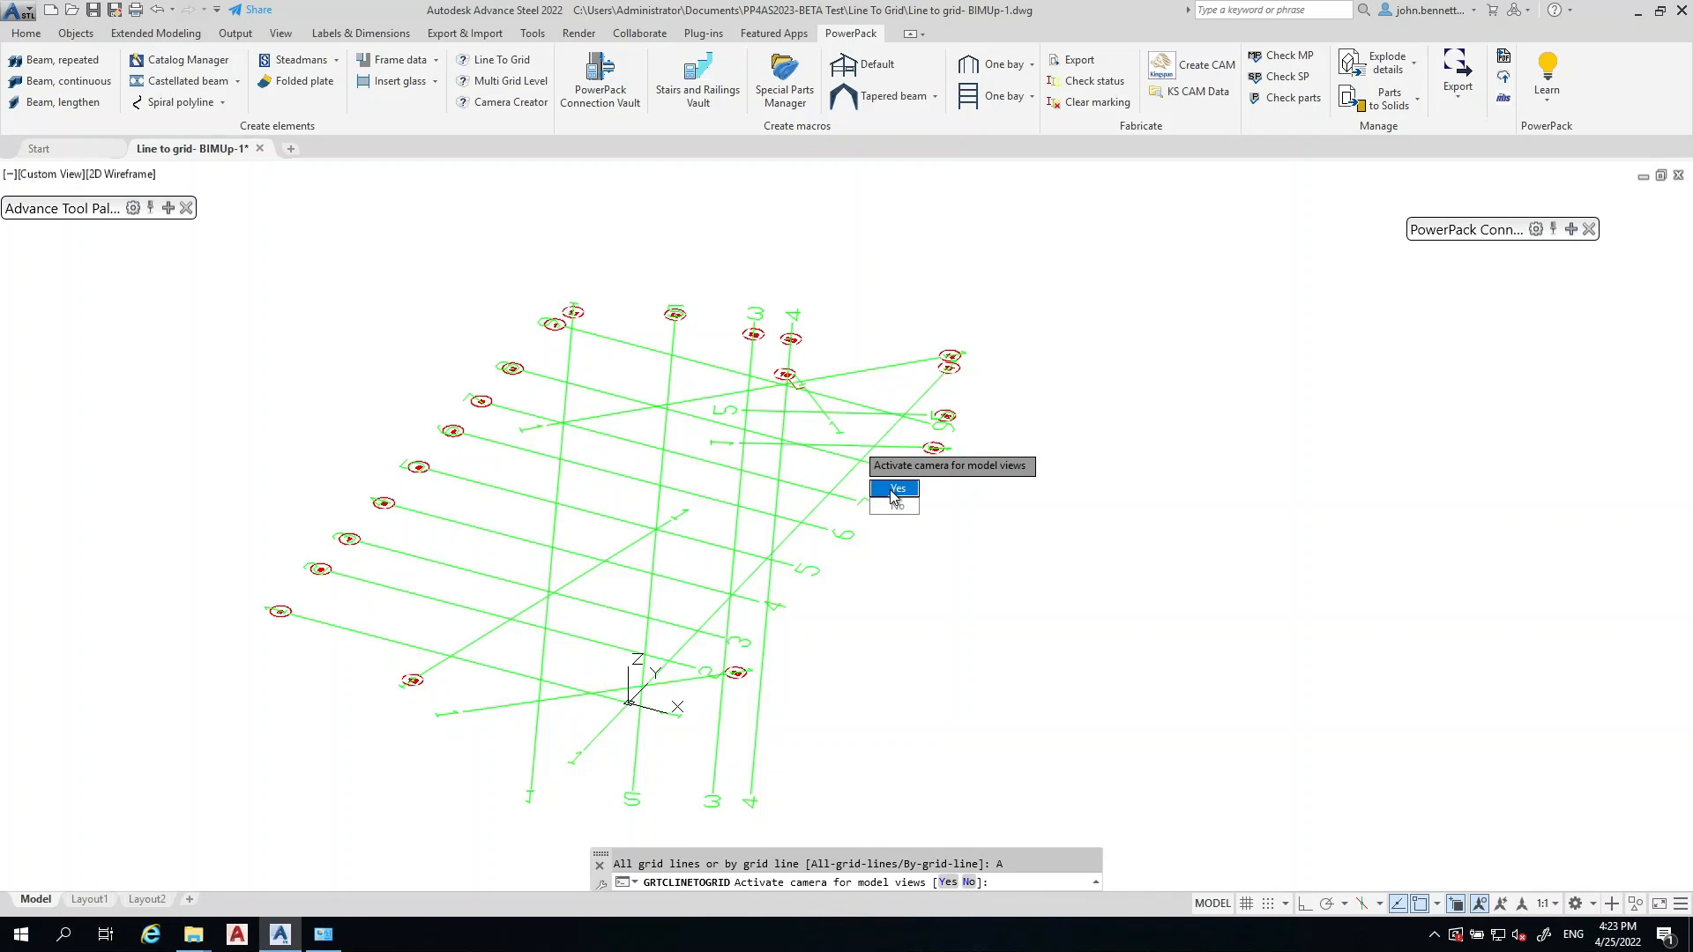
click(893, 492)
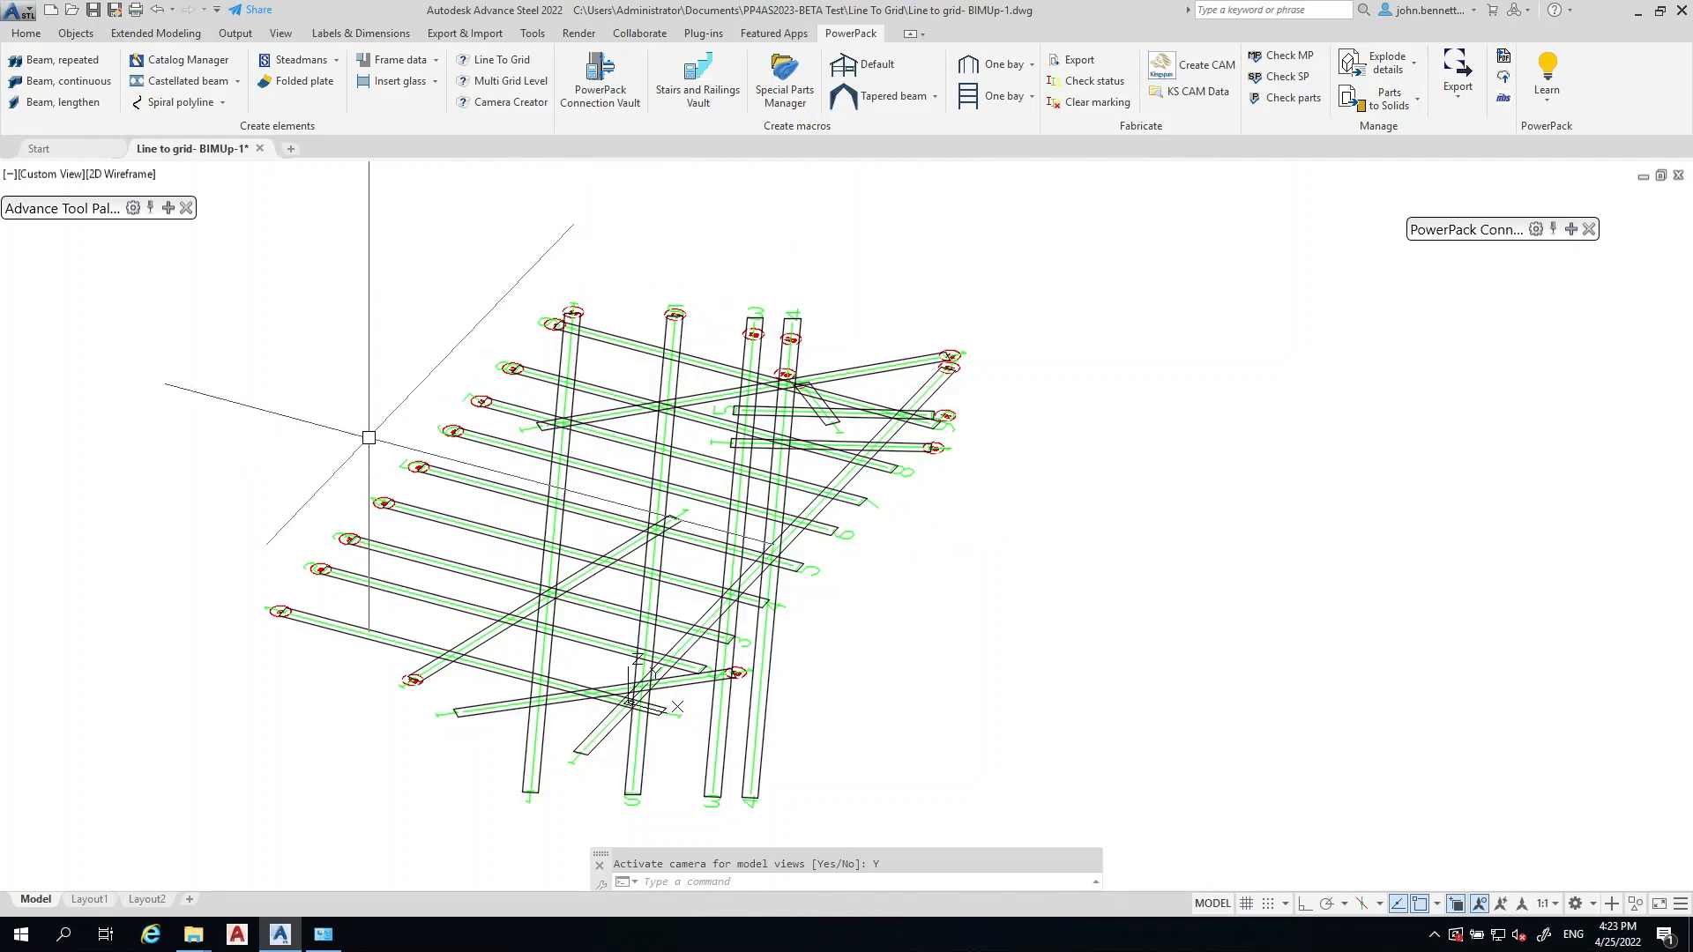
- Select the parallel grid running along balloons 1 to 9 and open its Advance Properties
shift+middle_drag(374, 443, 266, 395)
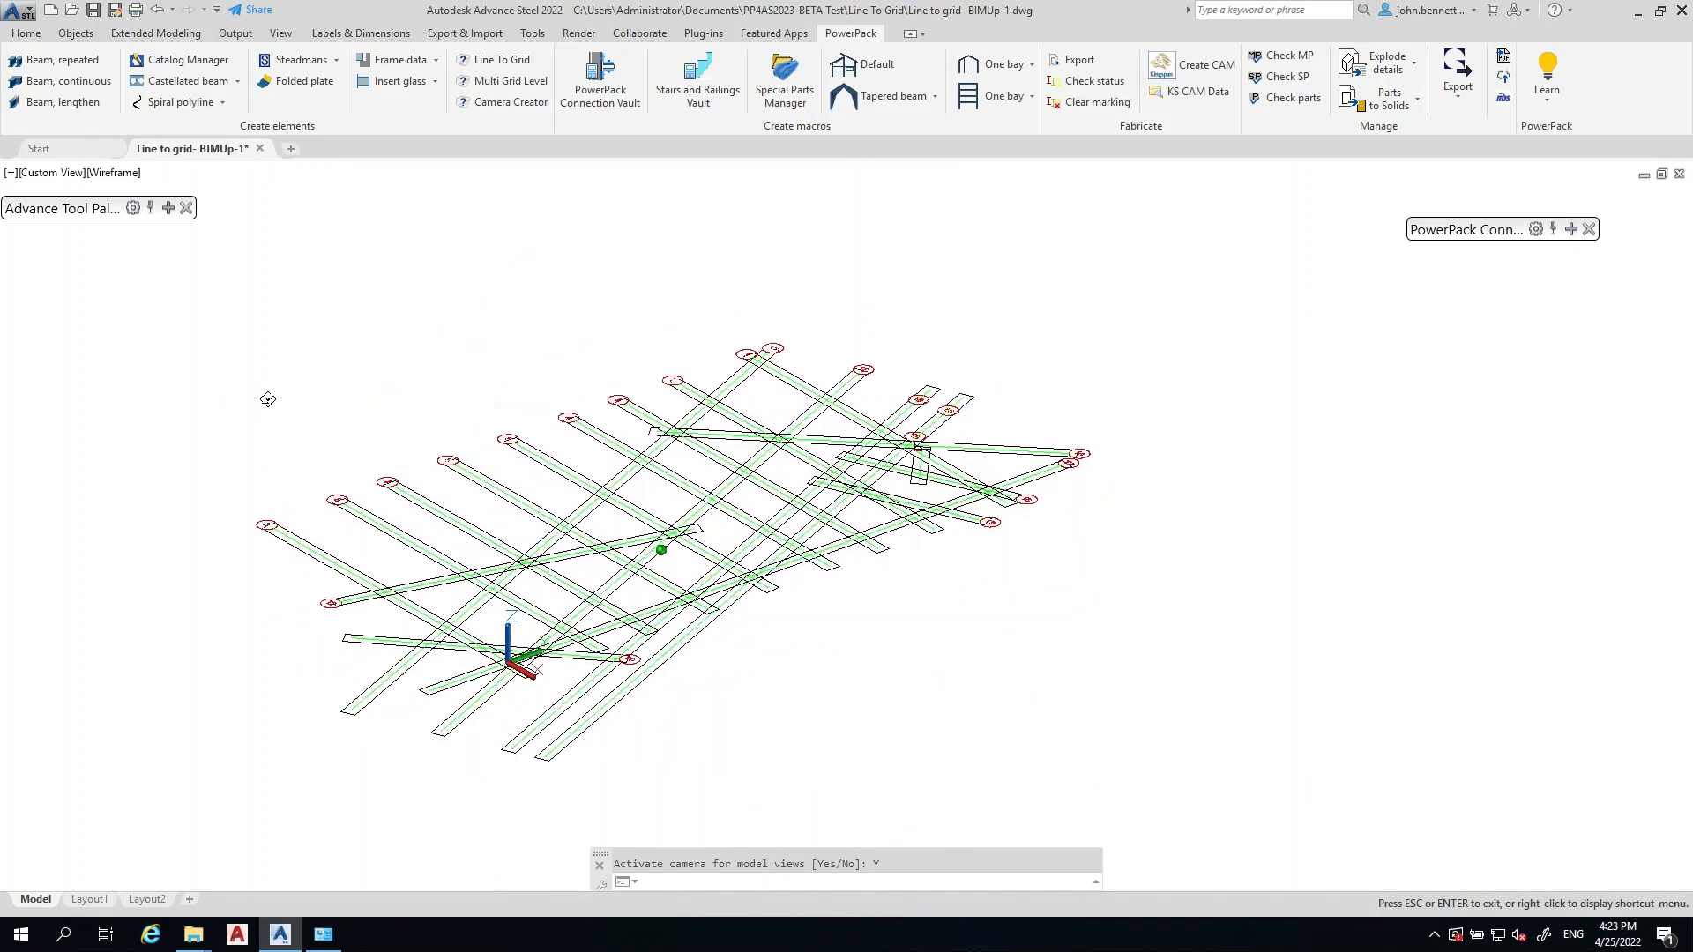
key(Escape)
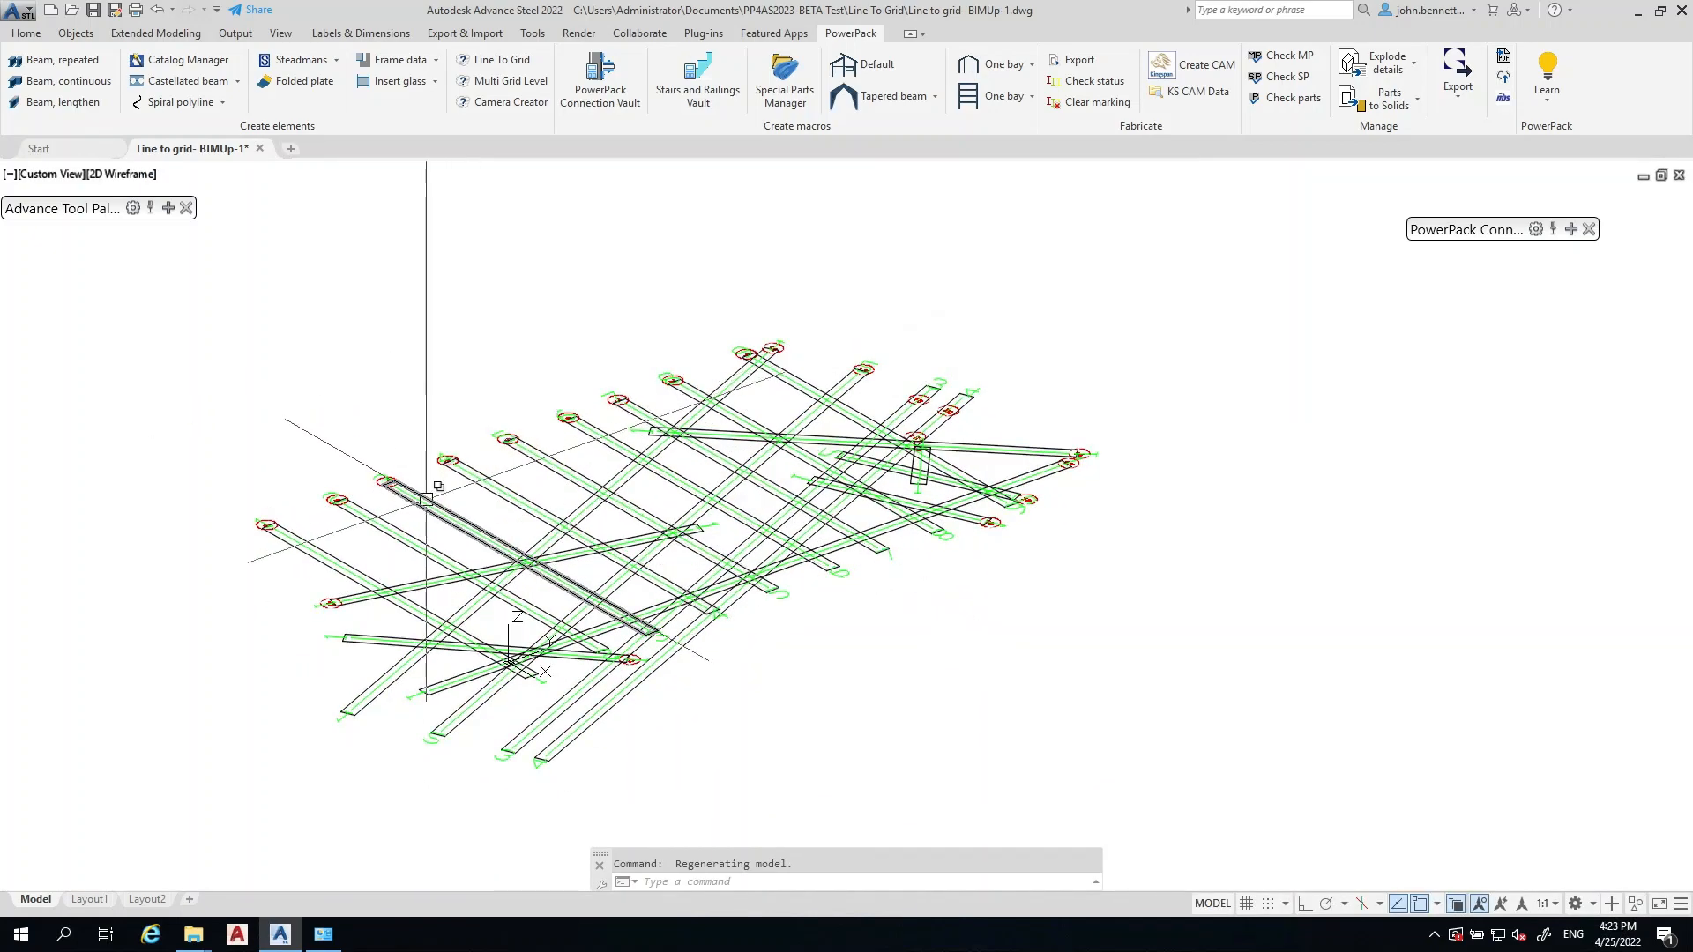
scroll(358, 548, up, 2)
scroll(269, 393, up, 3)
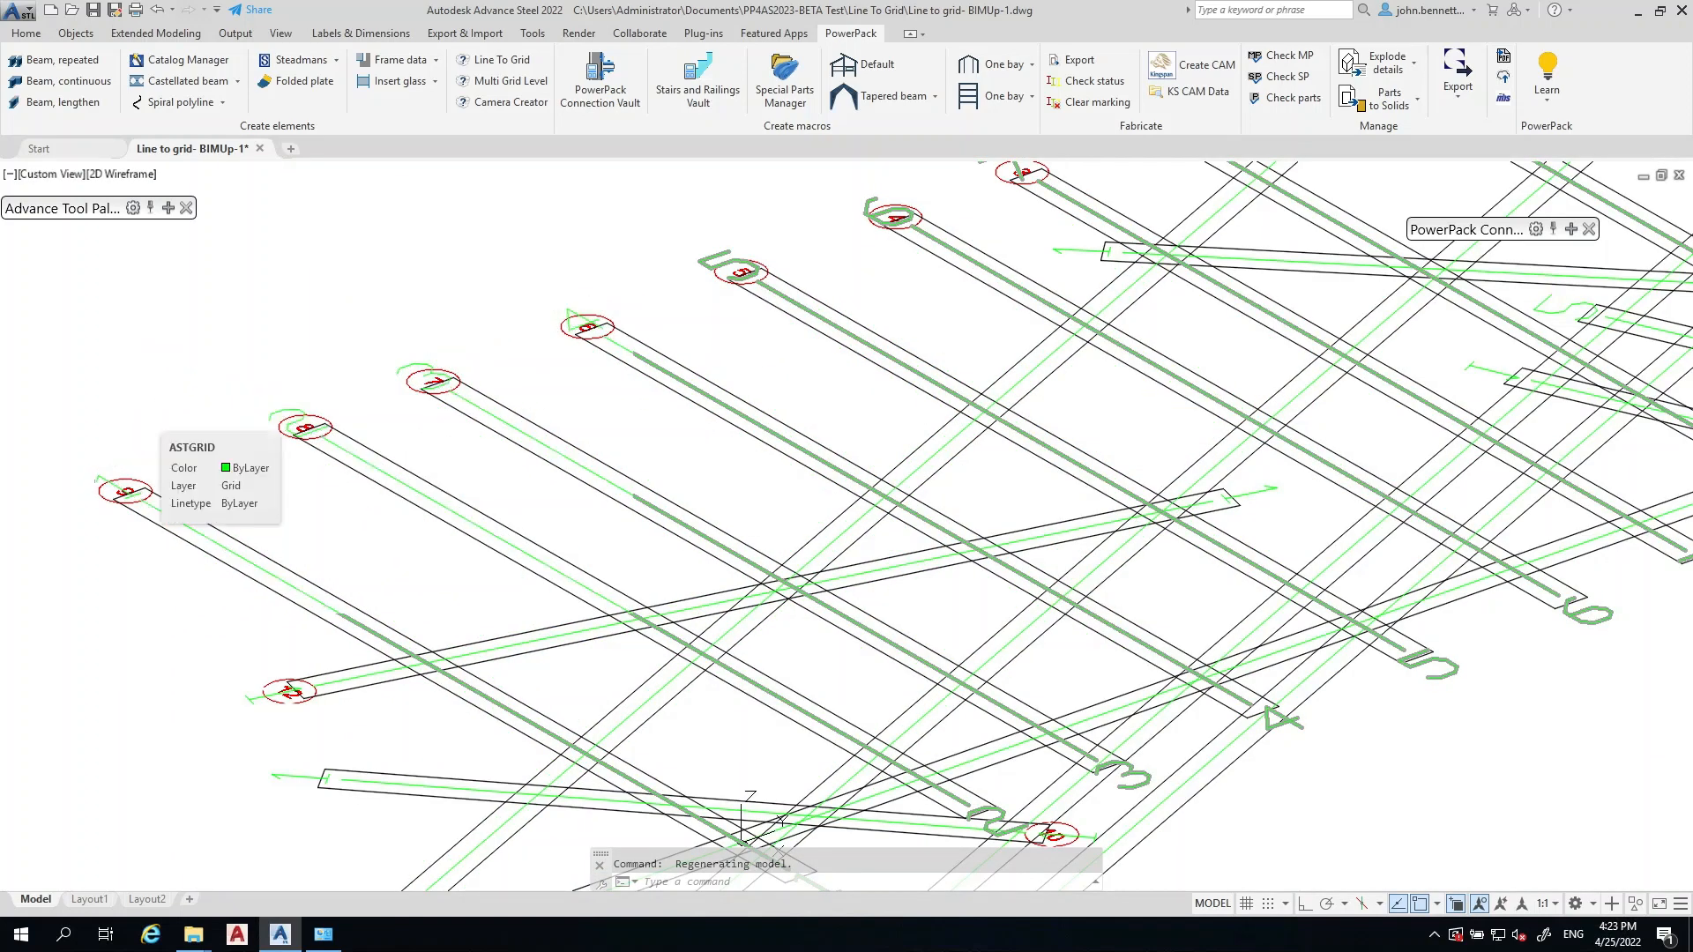
scroll(225, 369, down, 4)
middle_drag(225, 369, 291, 480)
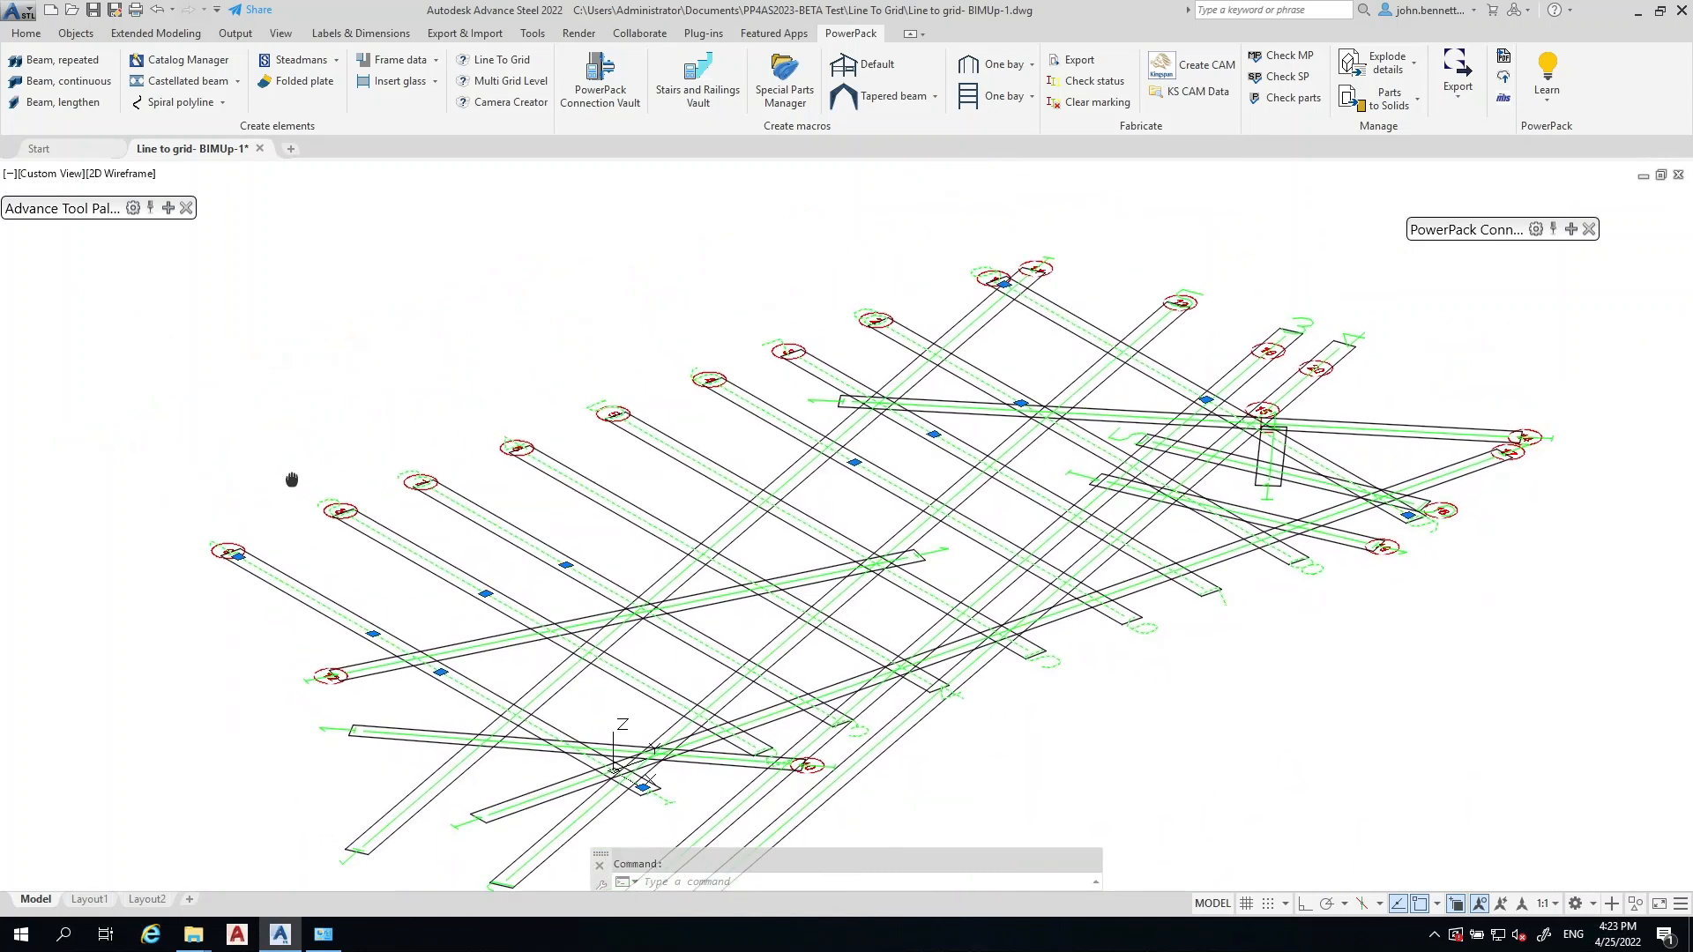
right_click(271, 452)
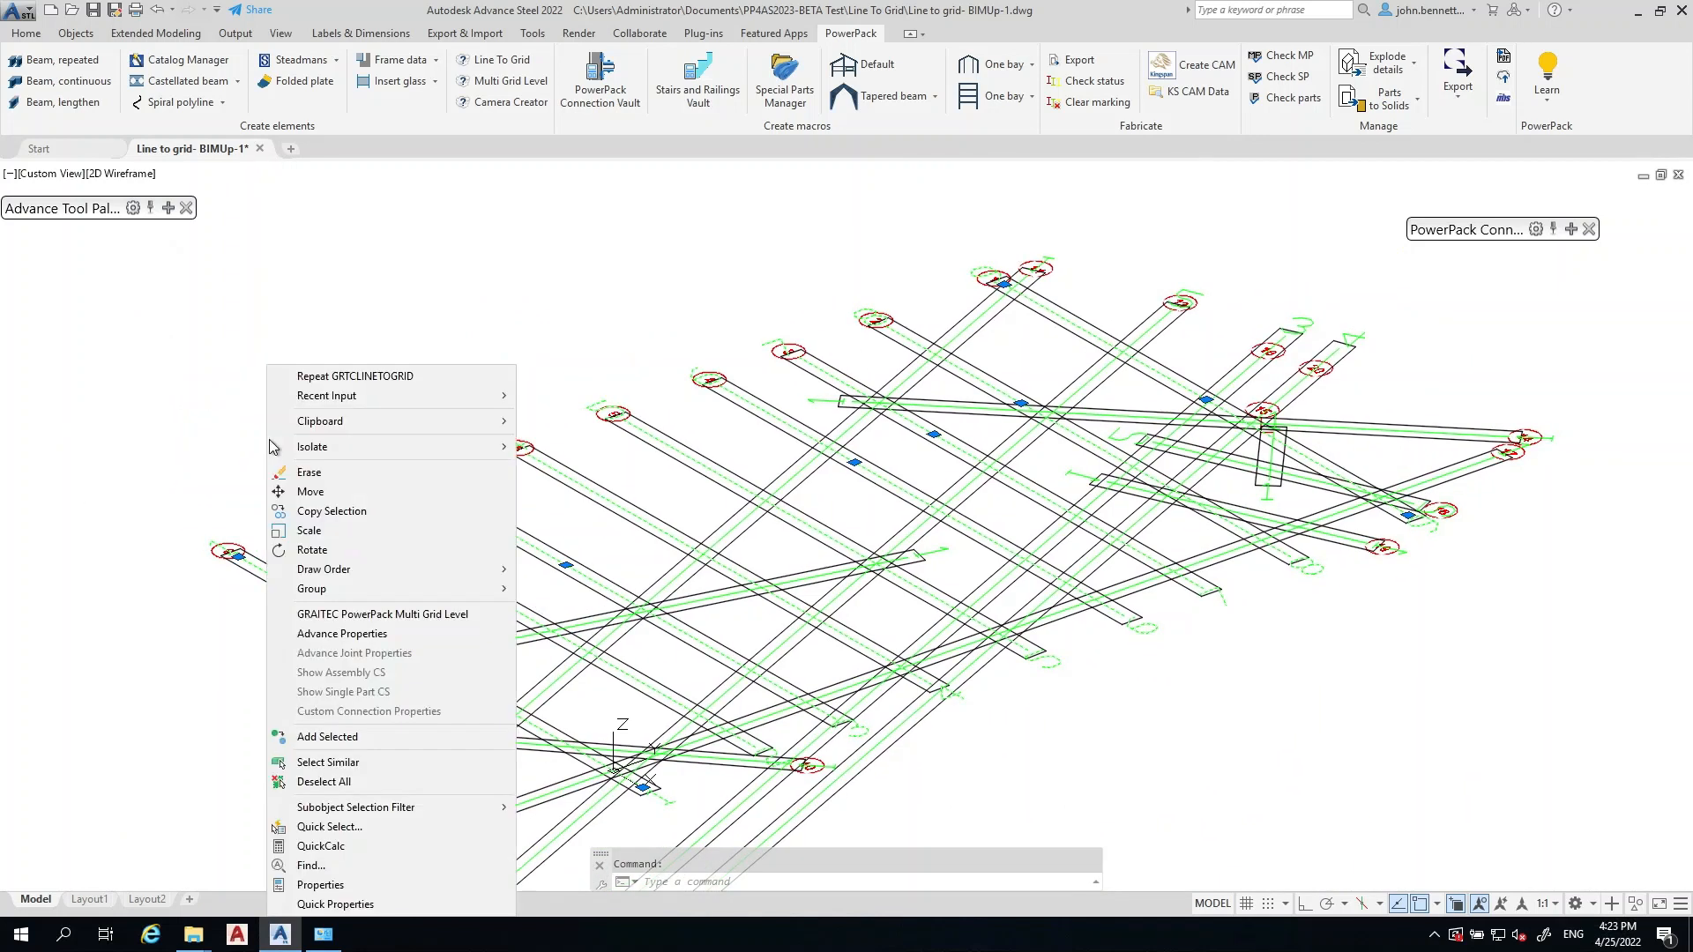
click(353, 635)
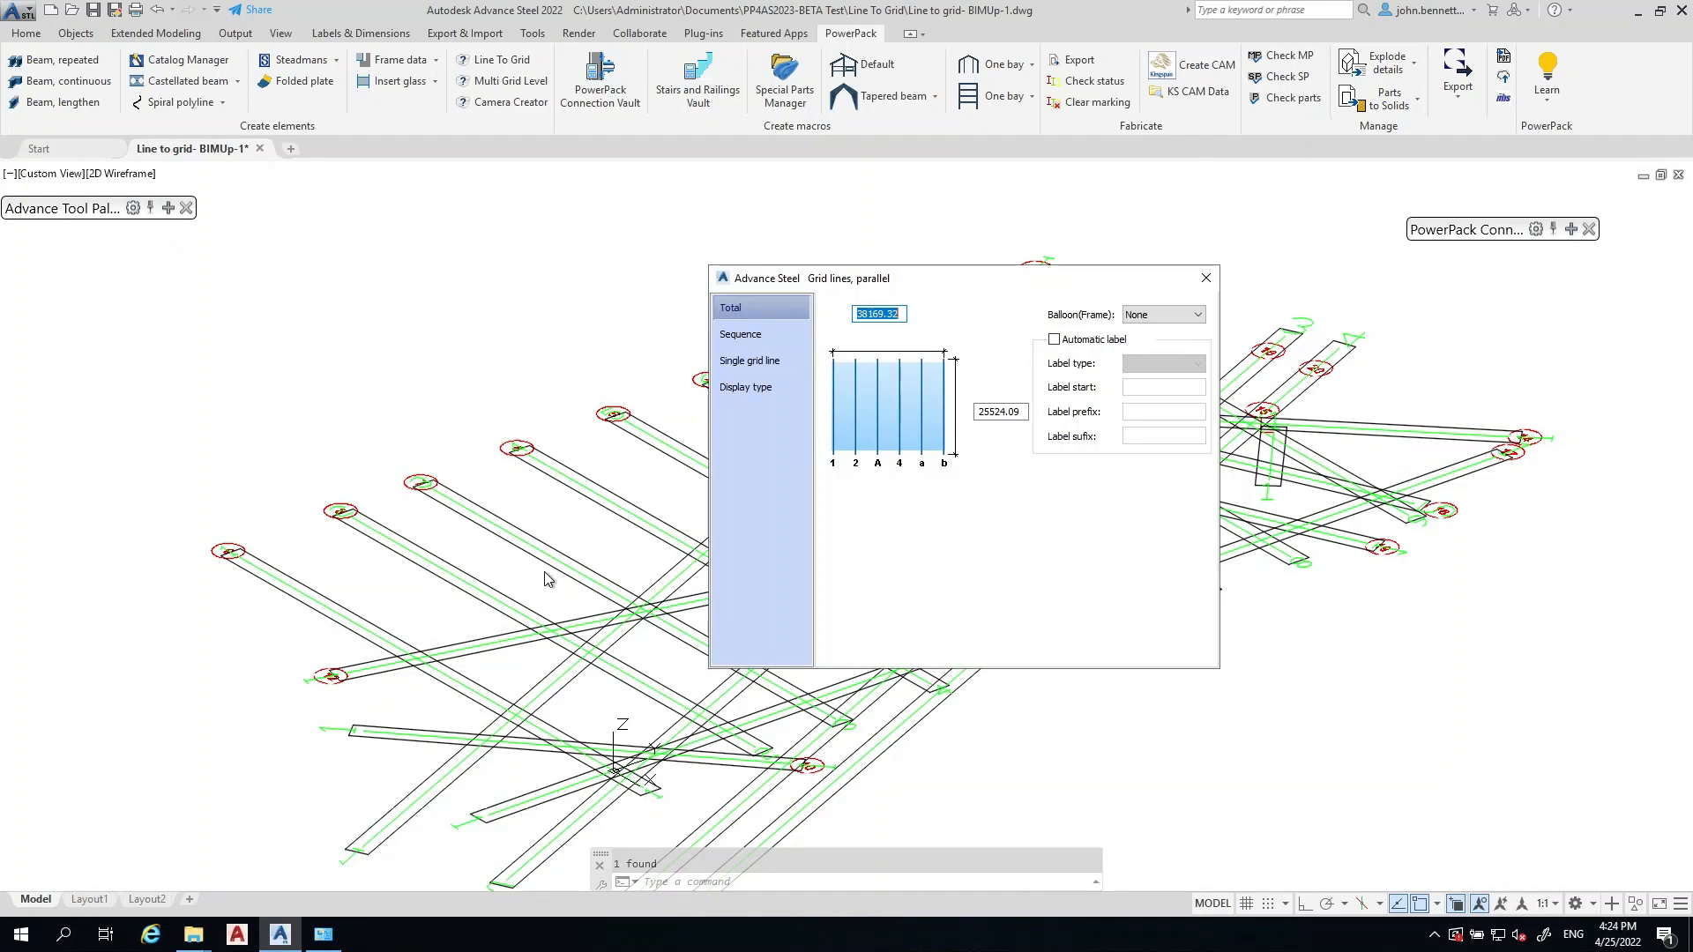
- Enable automatic labels for the parallel grid, with the balloon frame set to Edging and the label type to Capital letters
click(1054, 340)
click(1163, 316)
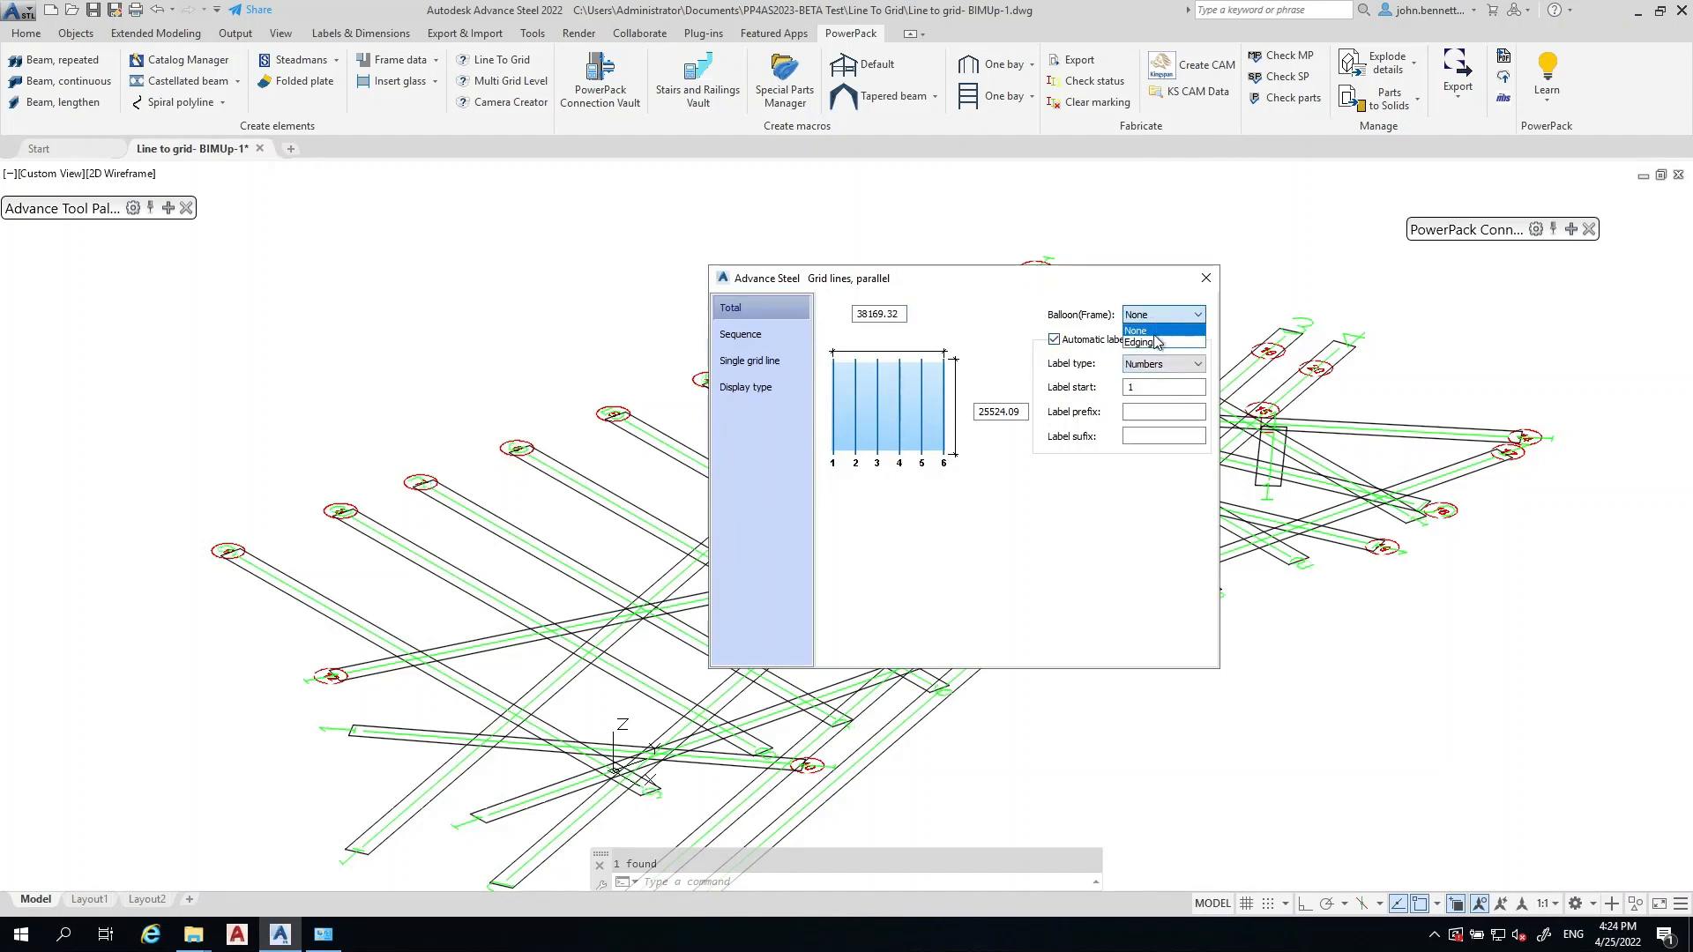
click(1151, 343)
click(1146, 365)
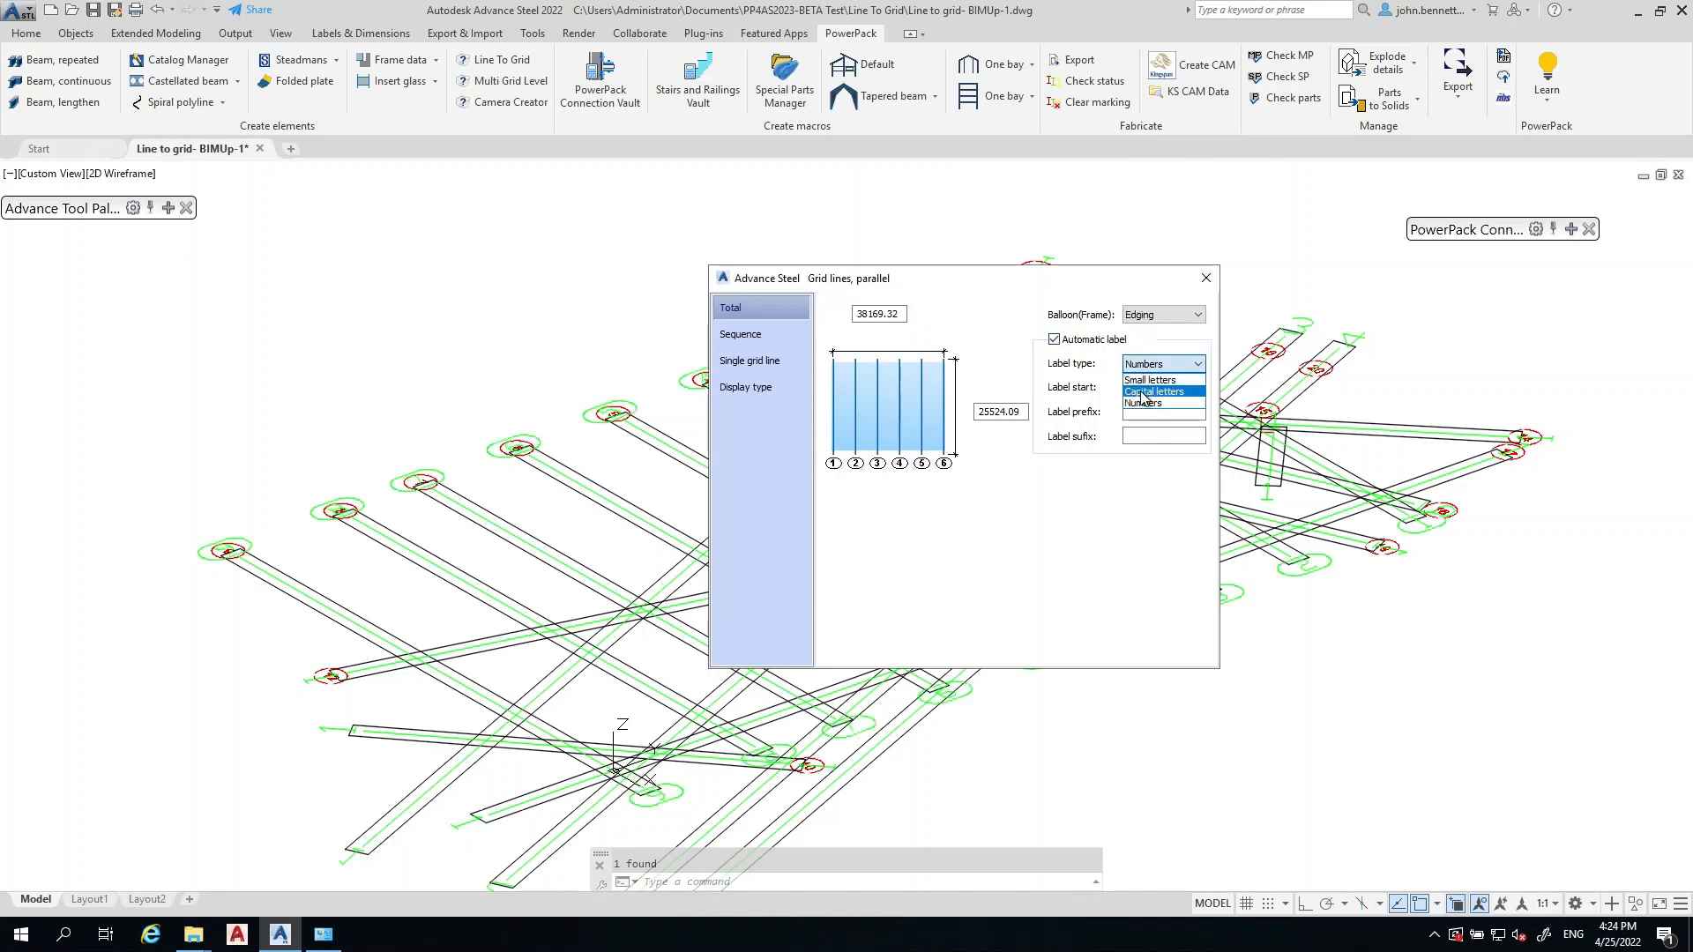
click(1143, 393)
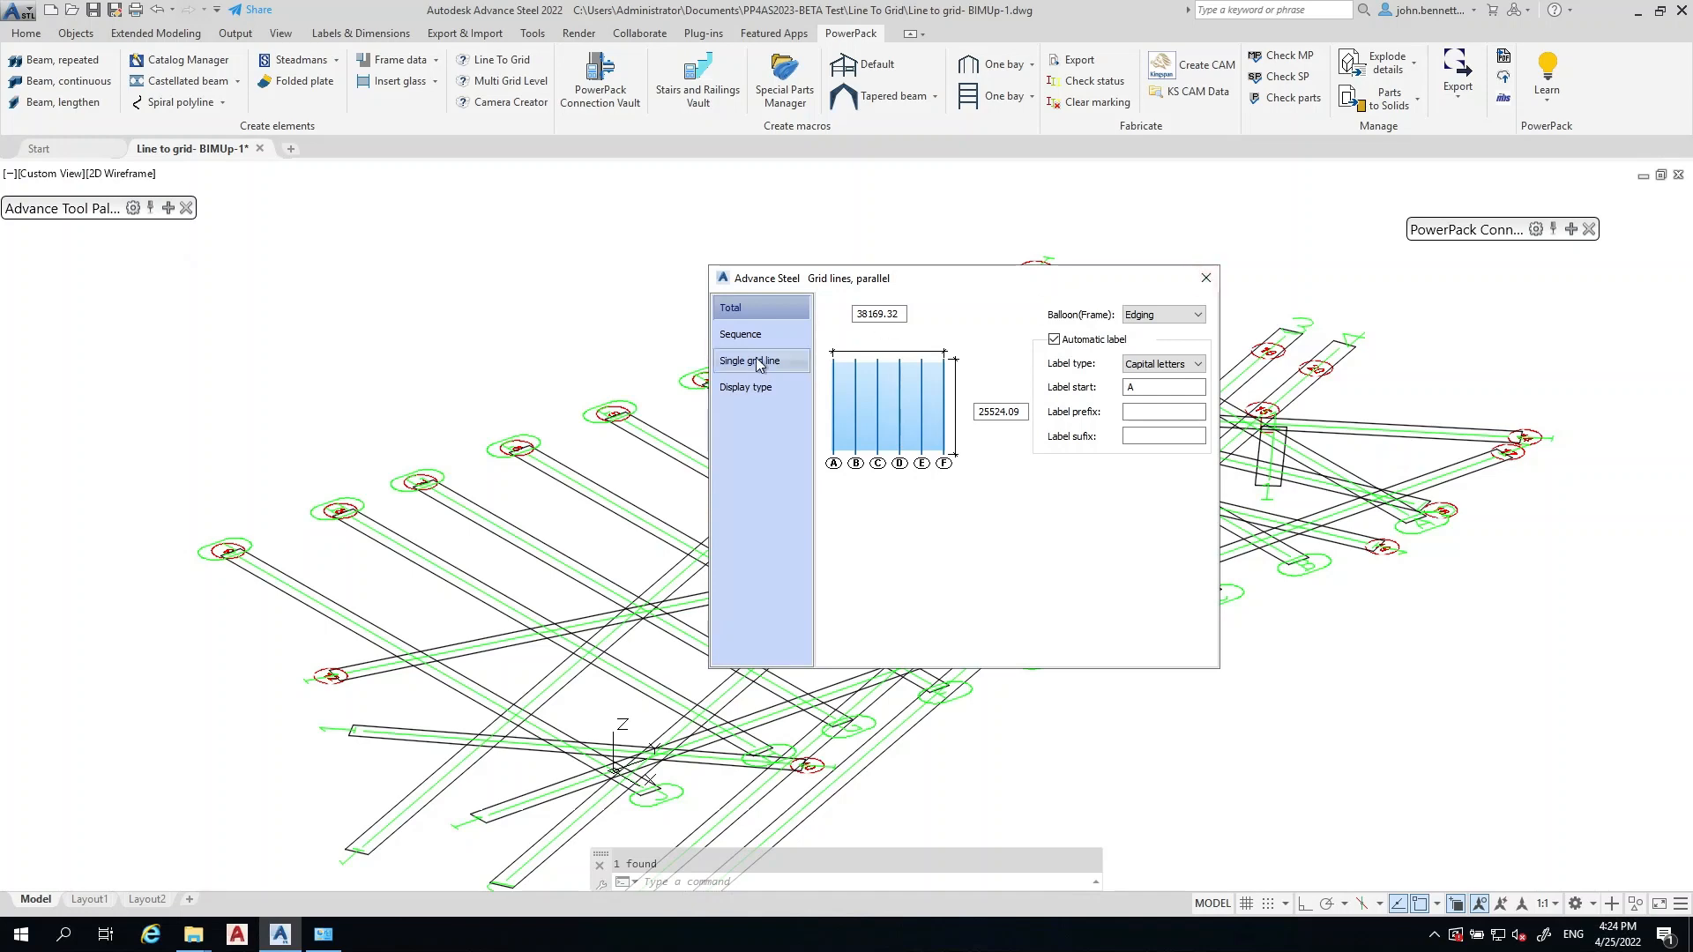
- Review the parallel grid's sequence settings, close its properties, and inspect the four-line parallel grid containing balloons 13, 18 and 20
click(741, 335)
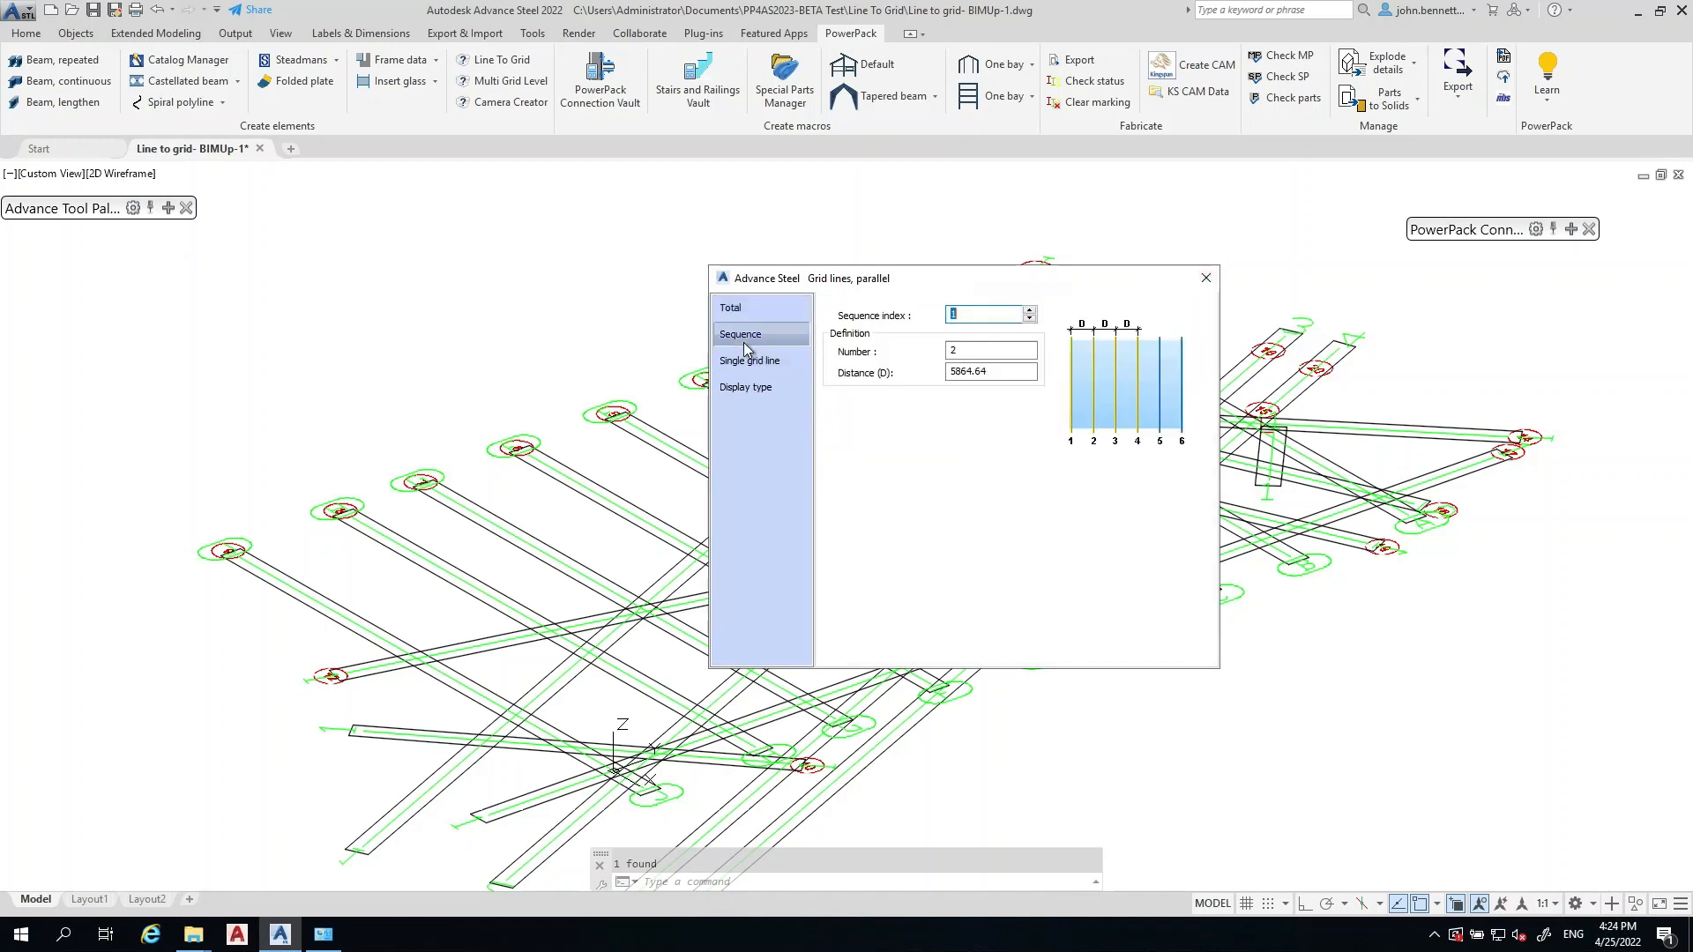
click(1206, 279)
scroll(511, 372, down, 3)
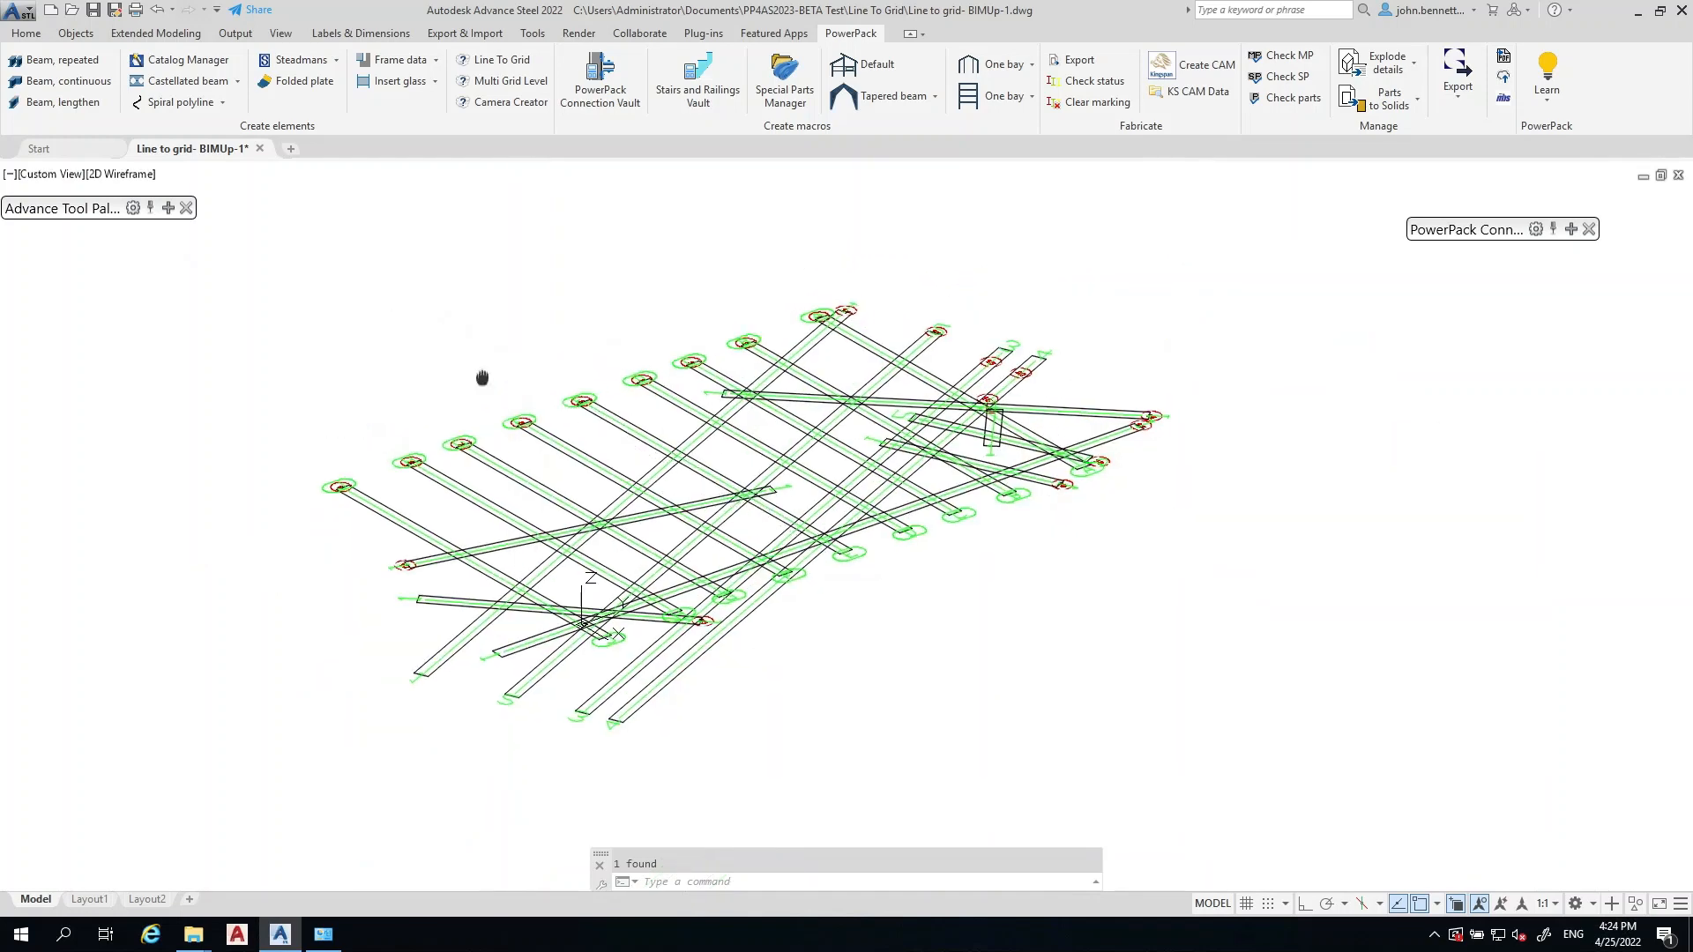
scroll(778, 404, up, 2)
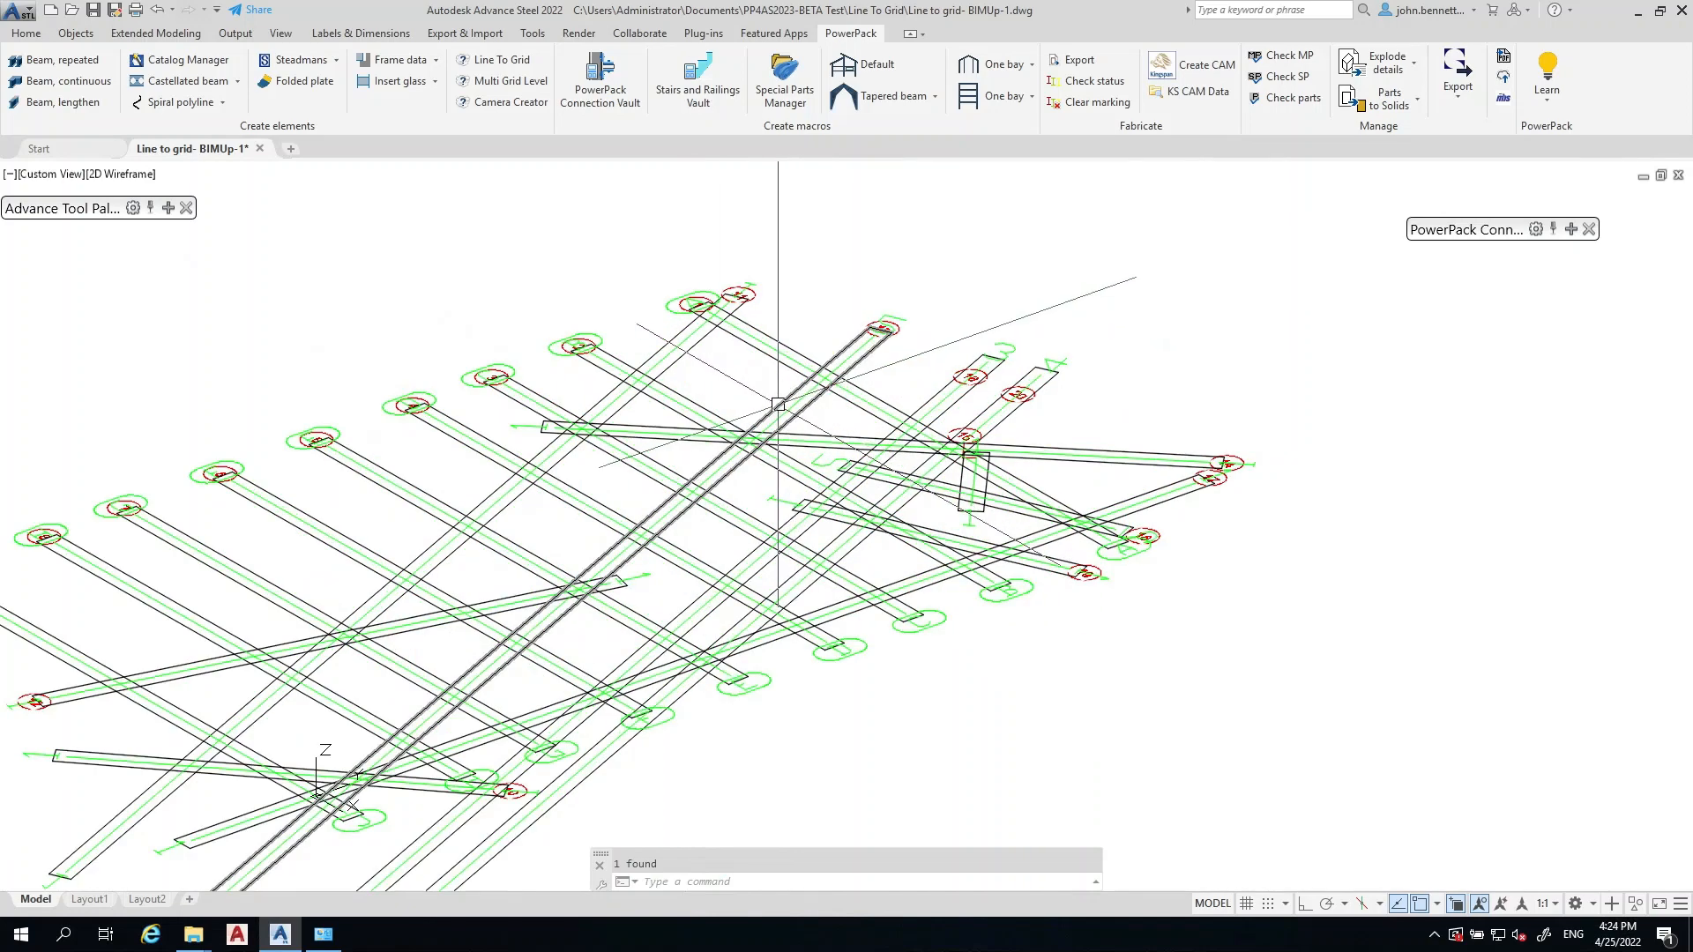
scroll(778, 404, up, 4)
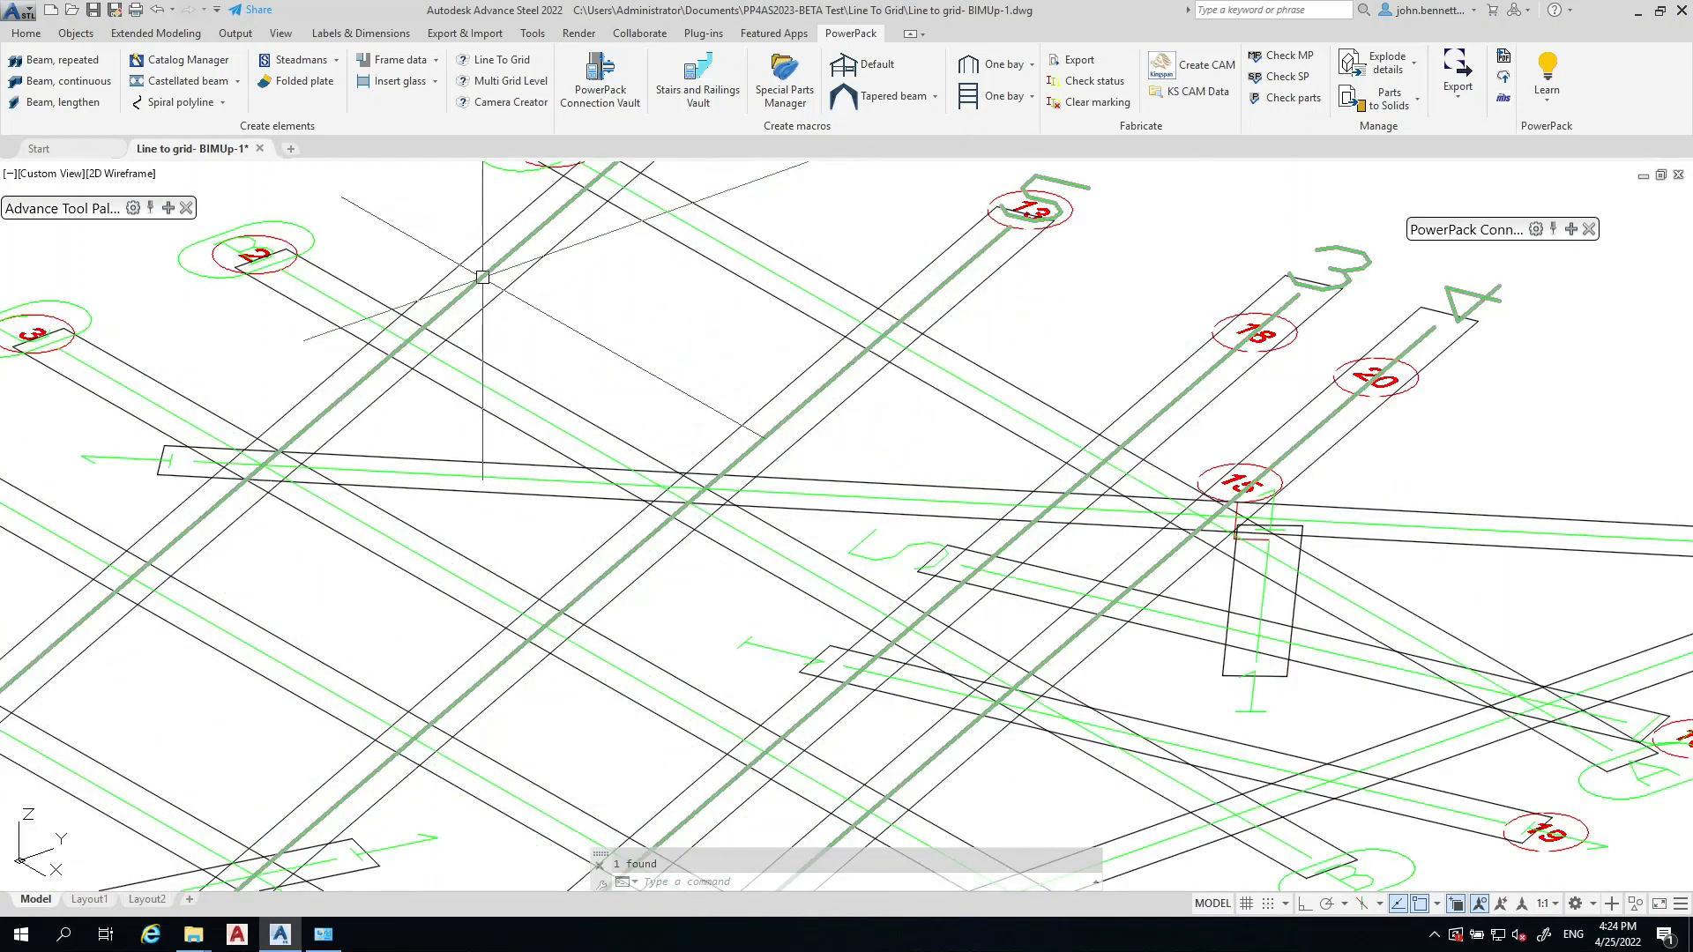
scroll(617, 441, down, 5)
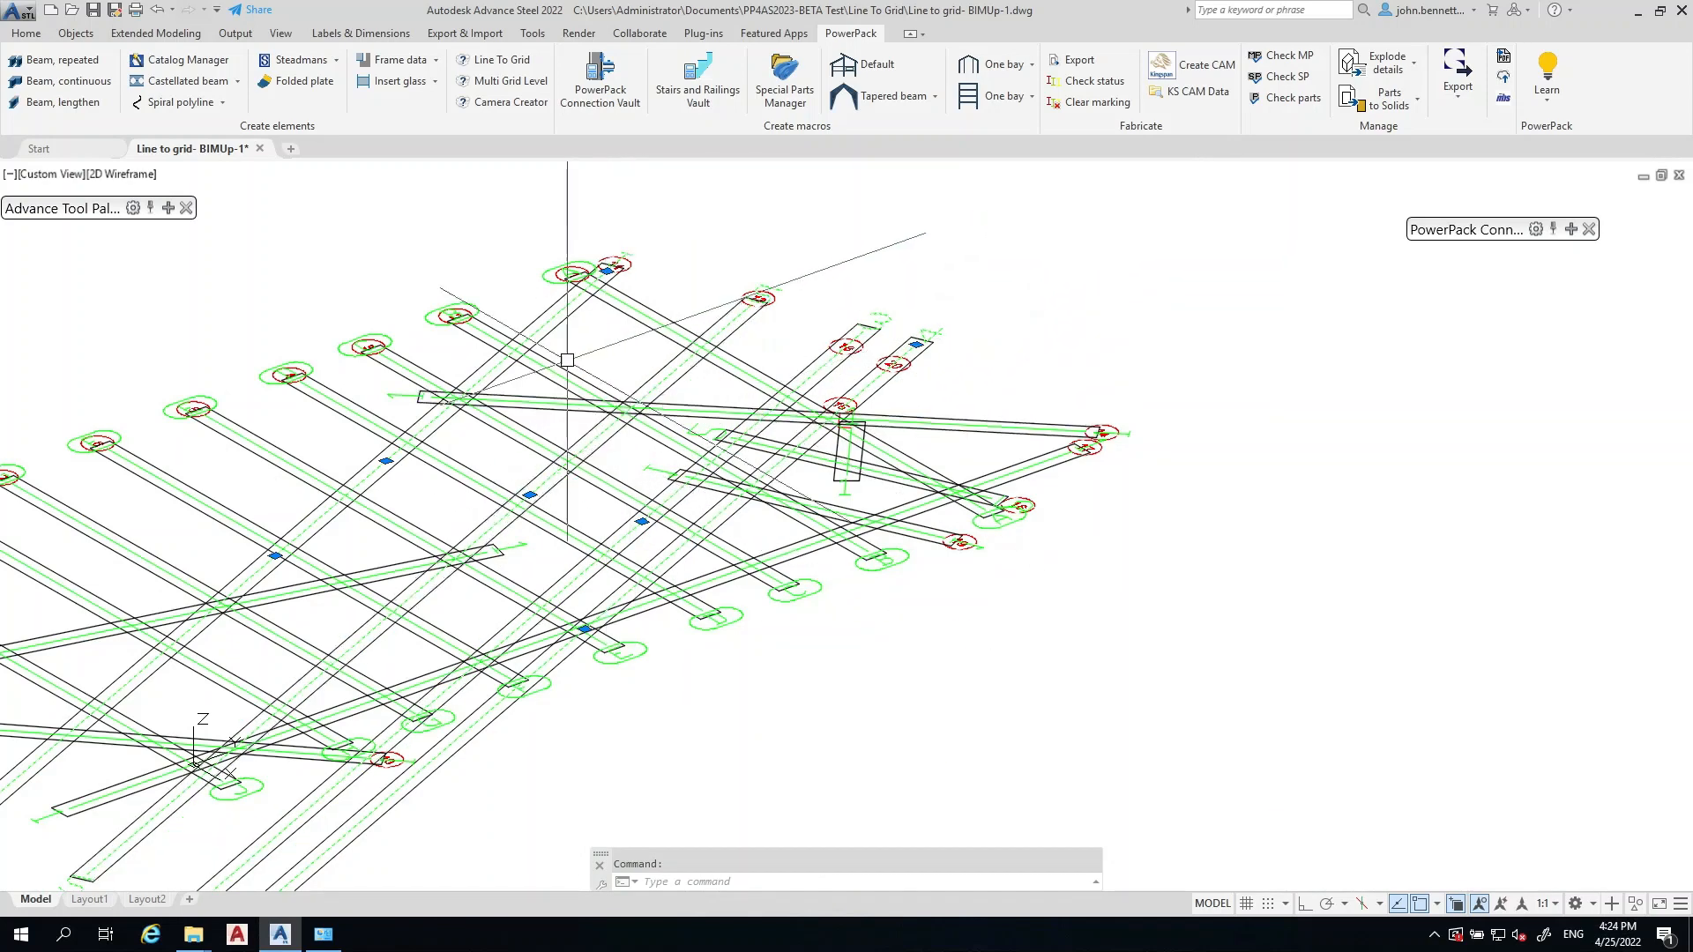
scroll(494, 401, down, 2)
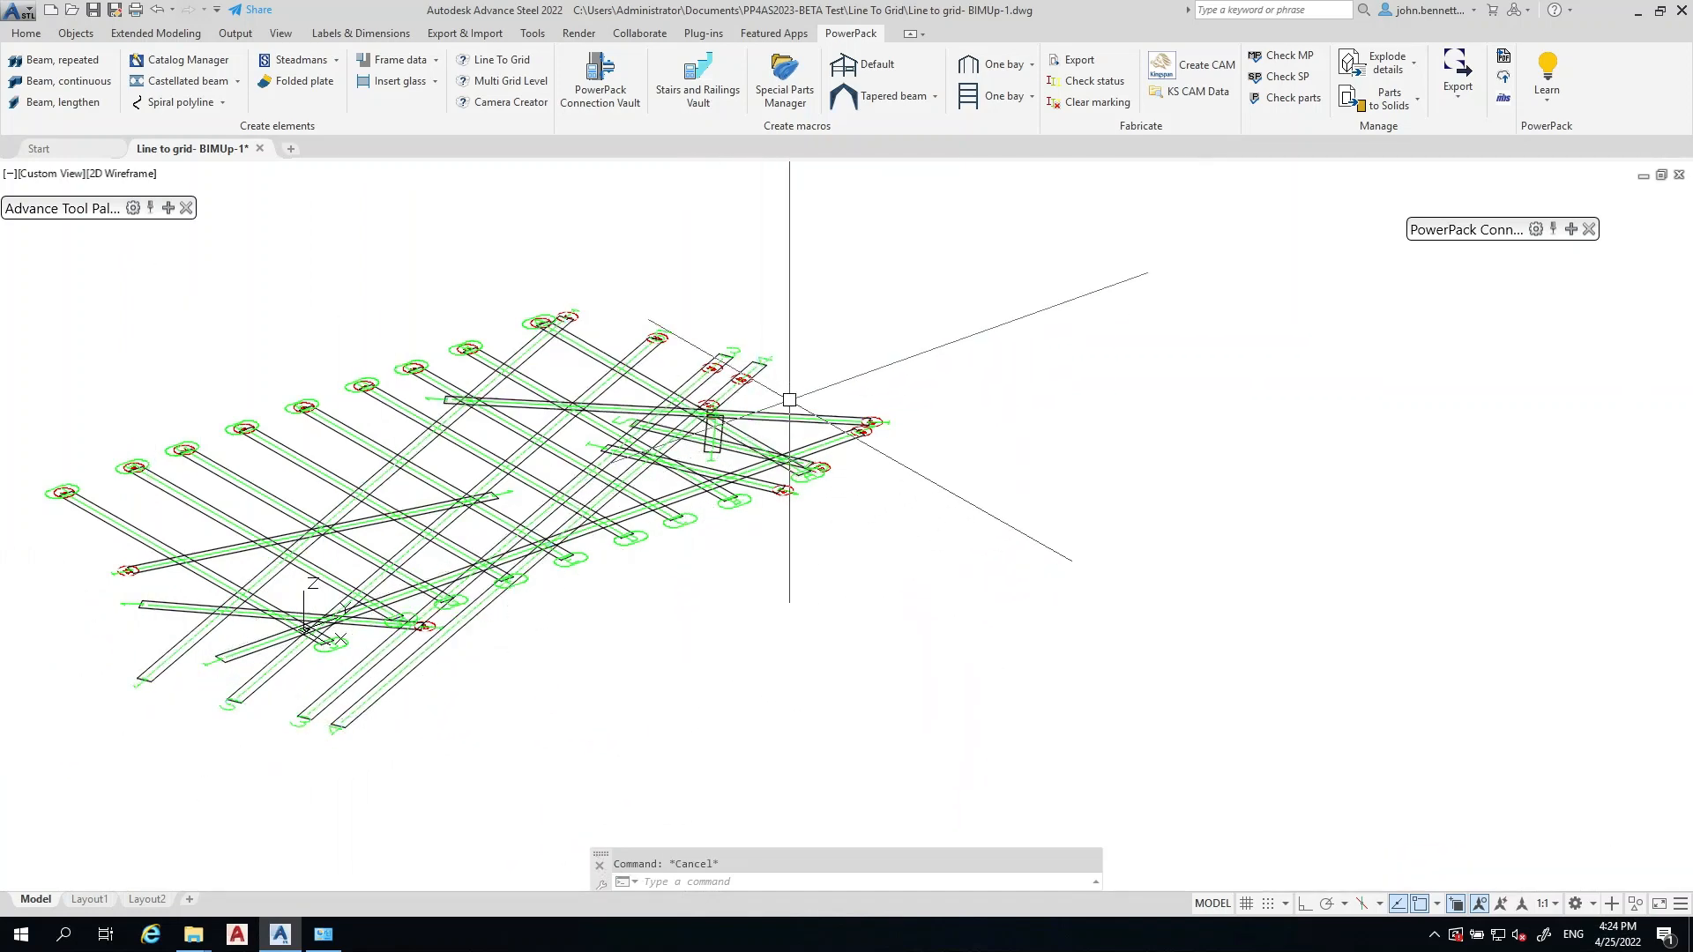
- Select the grid line at balloon 14 to inspect its extent, and clear the selection
scroll(811, 424, up, 5)
scroll(836, 442, up, 4)
click(919, 484)
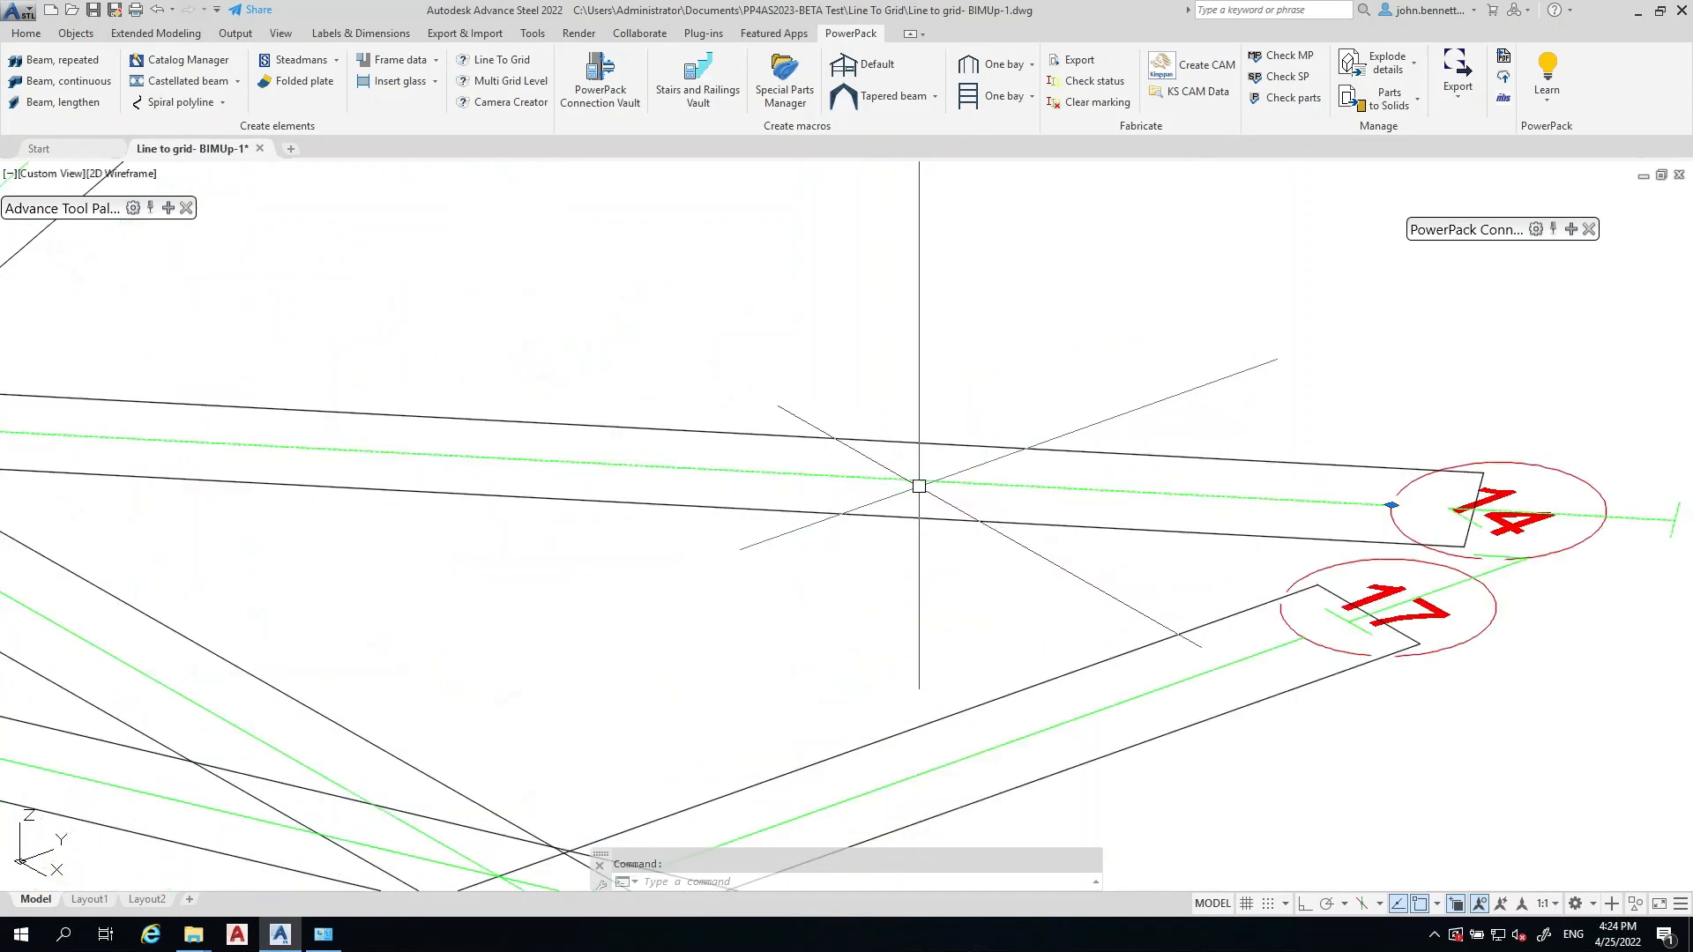
scroll(792, 505, down, 8)
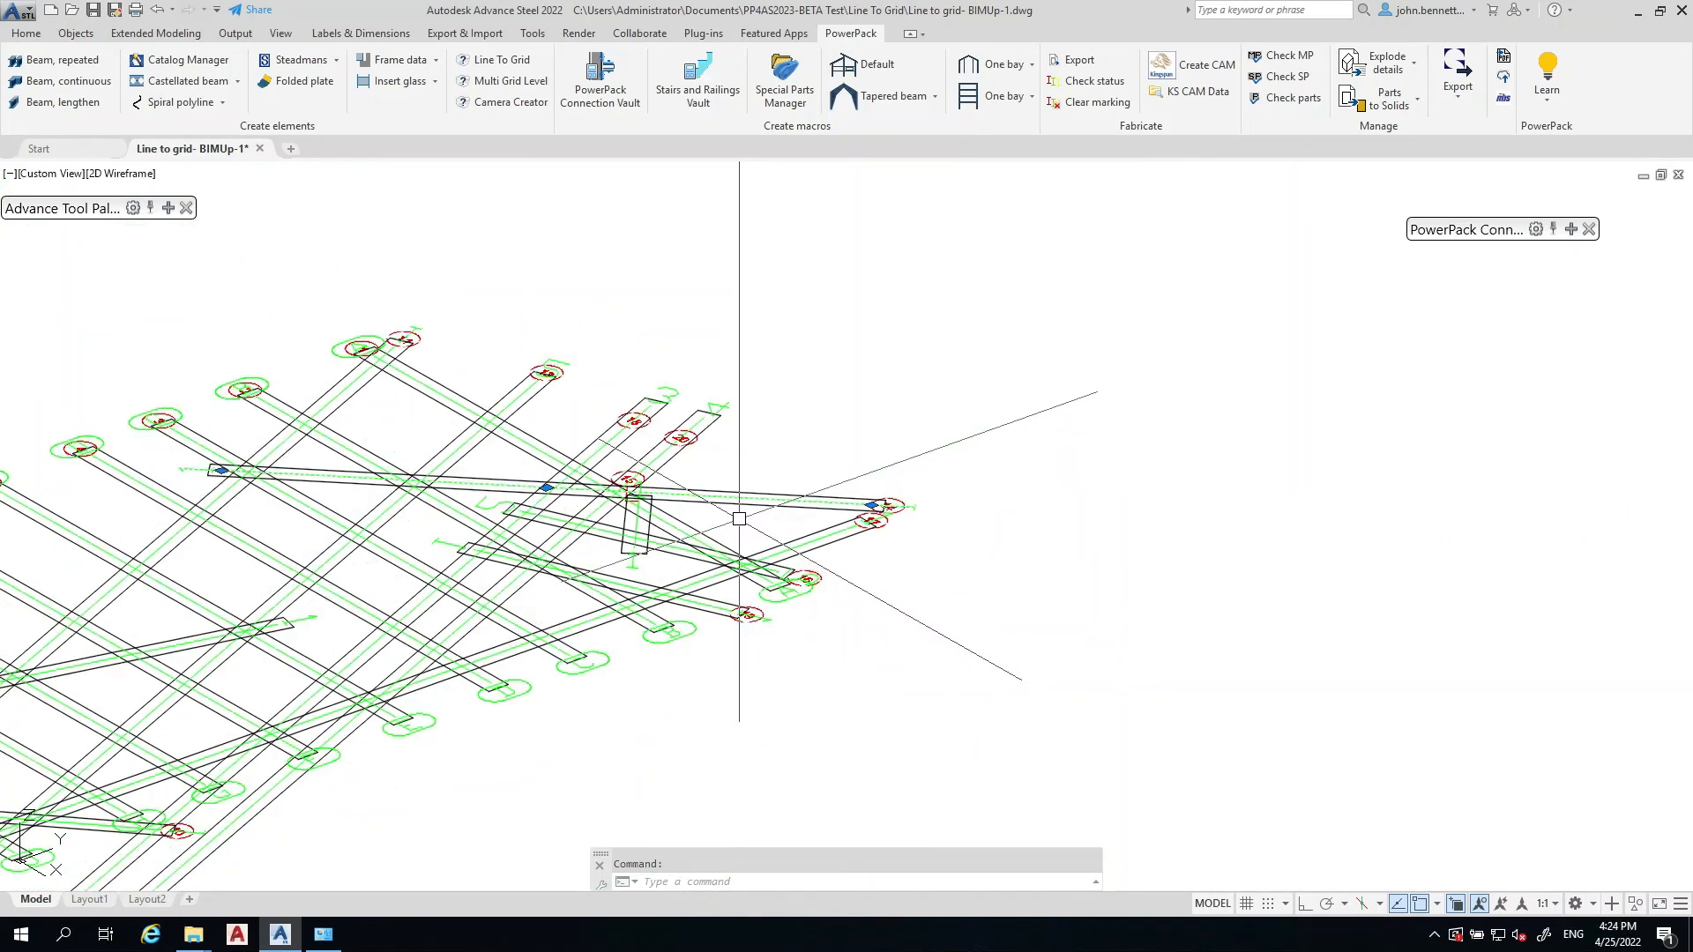
key(Escape)
- Select the grid containing balloons 16 and 19 to check that its lines are grouped, and clear the selection
scroll(670, 559, up, 4)
scroll(667, 559, up, 2)
click(623, 522)
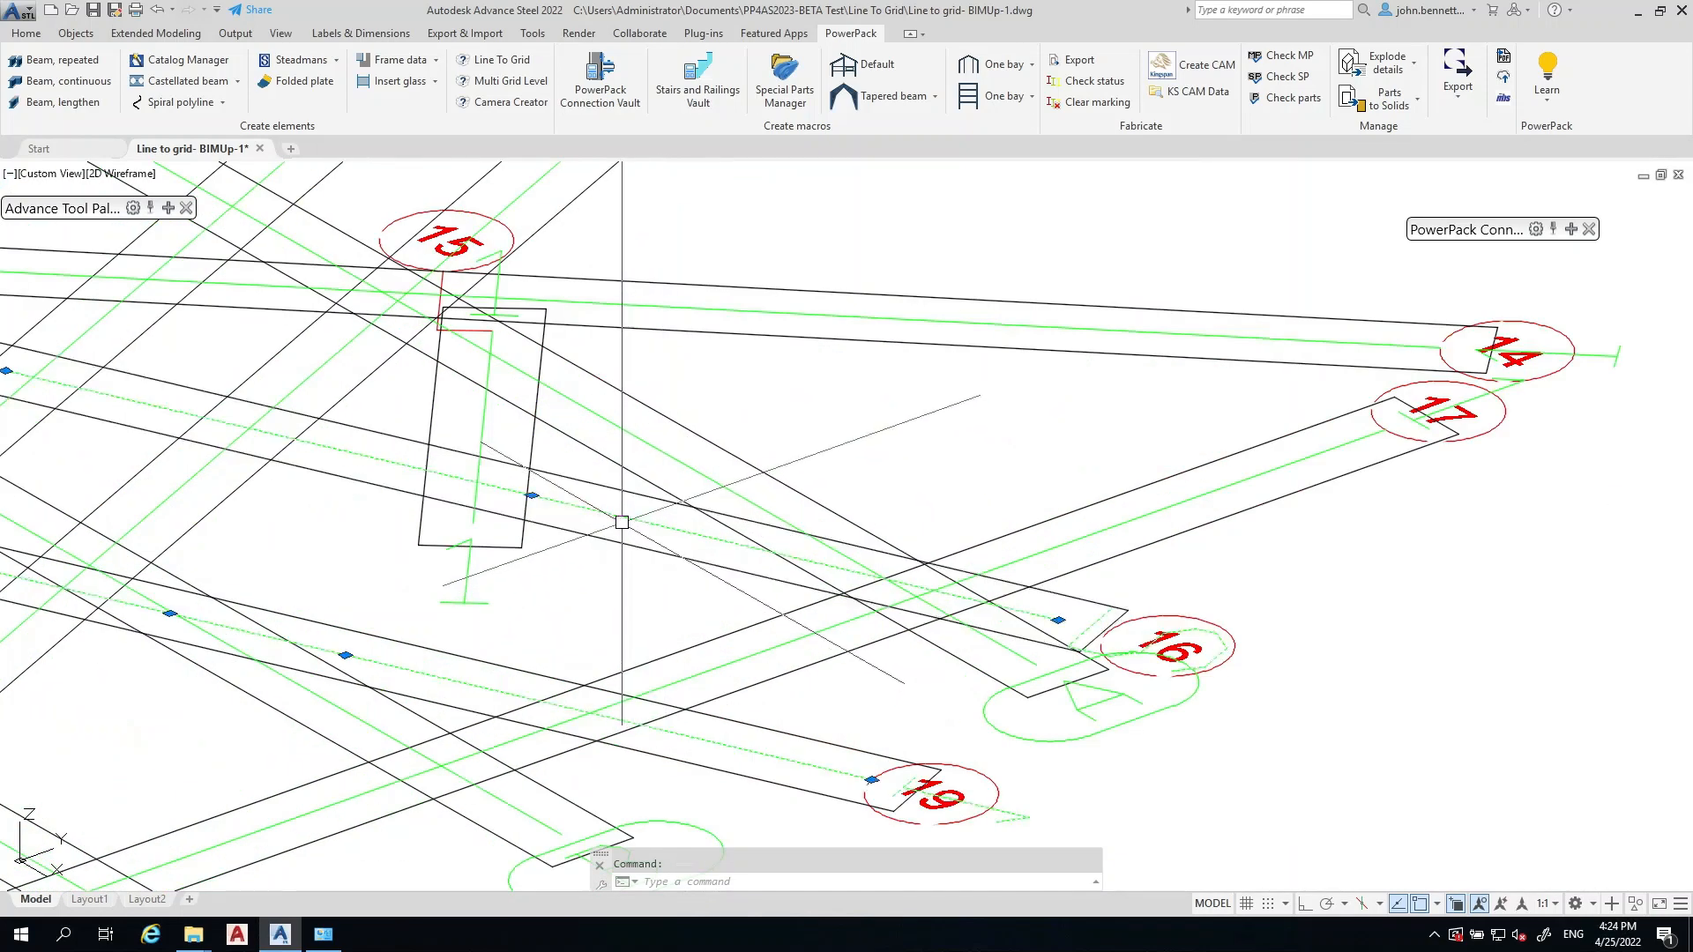
scroll(567, 568, down, 4)
scroll(586, 586, up, 2)
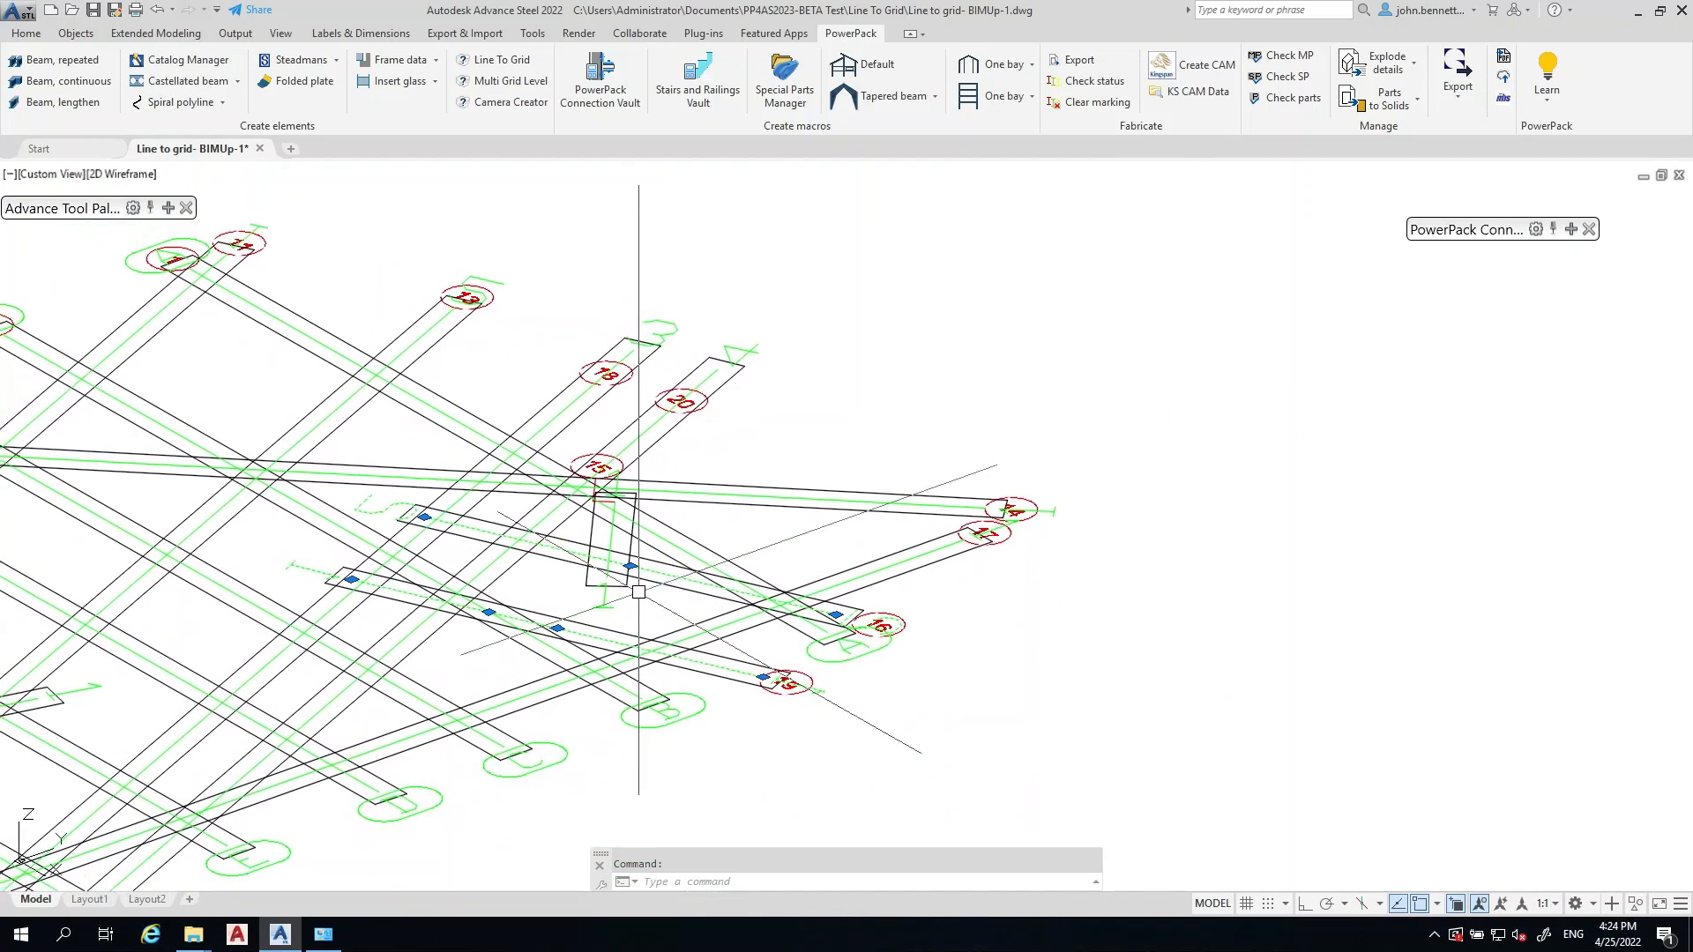
key(Escape)
- Select the short grid line at balloon 15 to inspect it as a single grid, and clear the selection
scroll(600, 554, up, 1)
scroll(601, 554, up, 2)
click(627, 517)
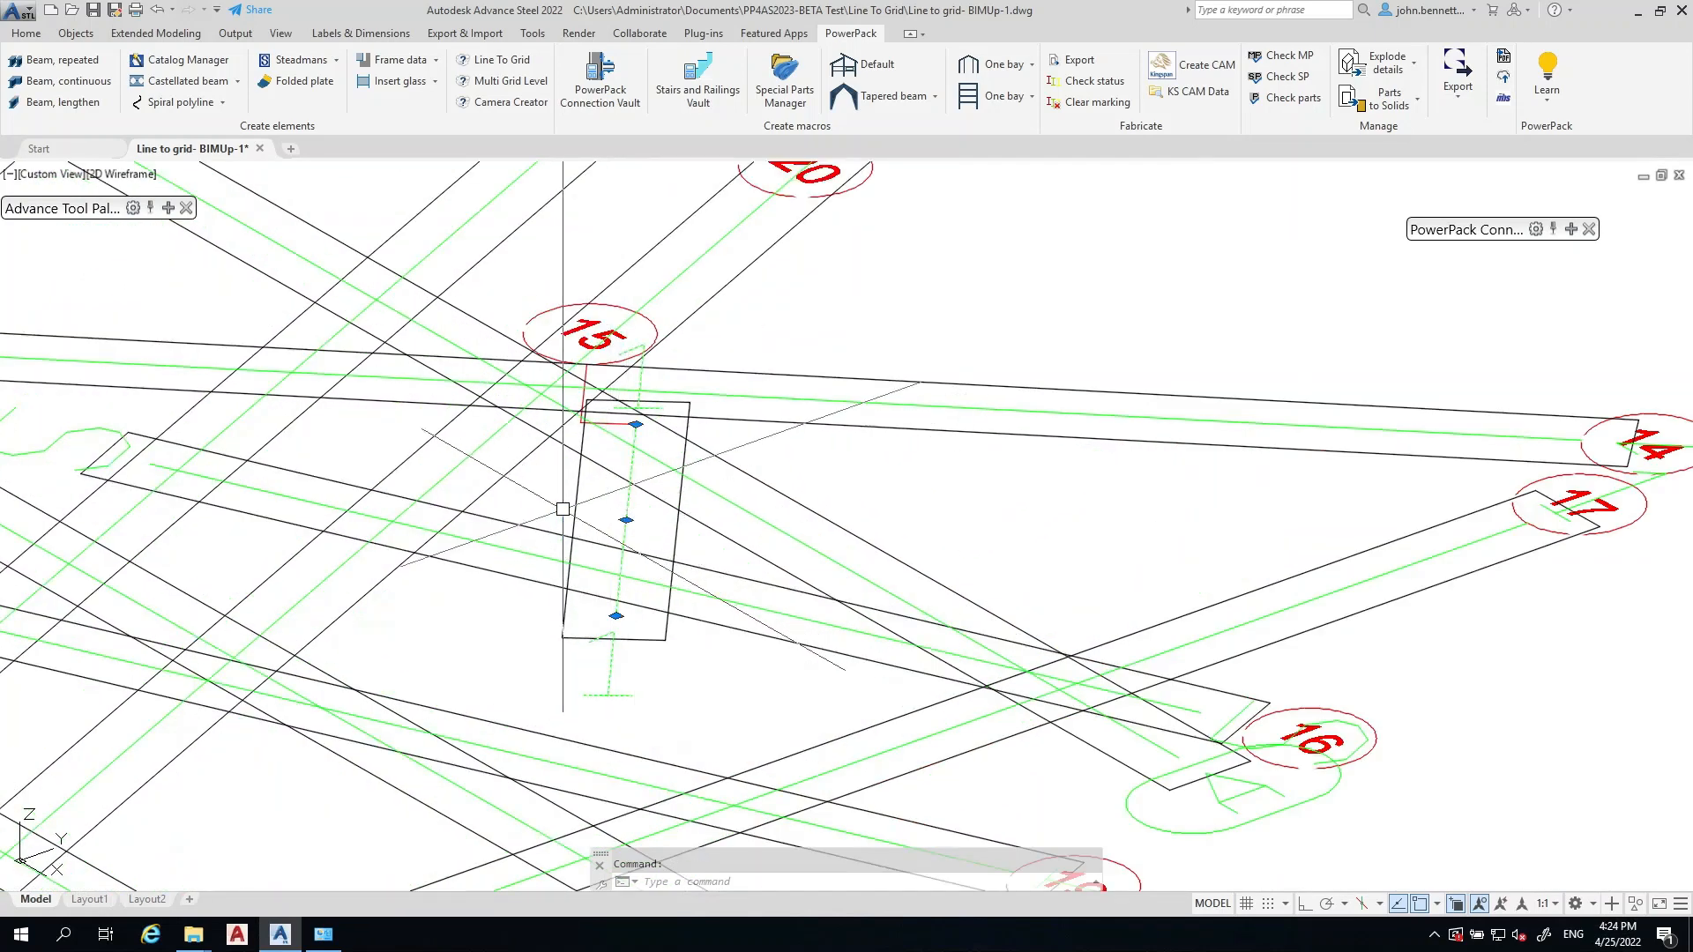
scroll(501, 509, down, 6)
middle_drag(512, 526, 813, 558)
key(Escape)
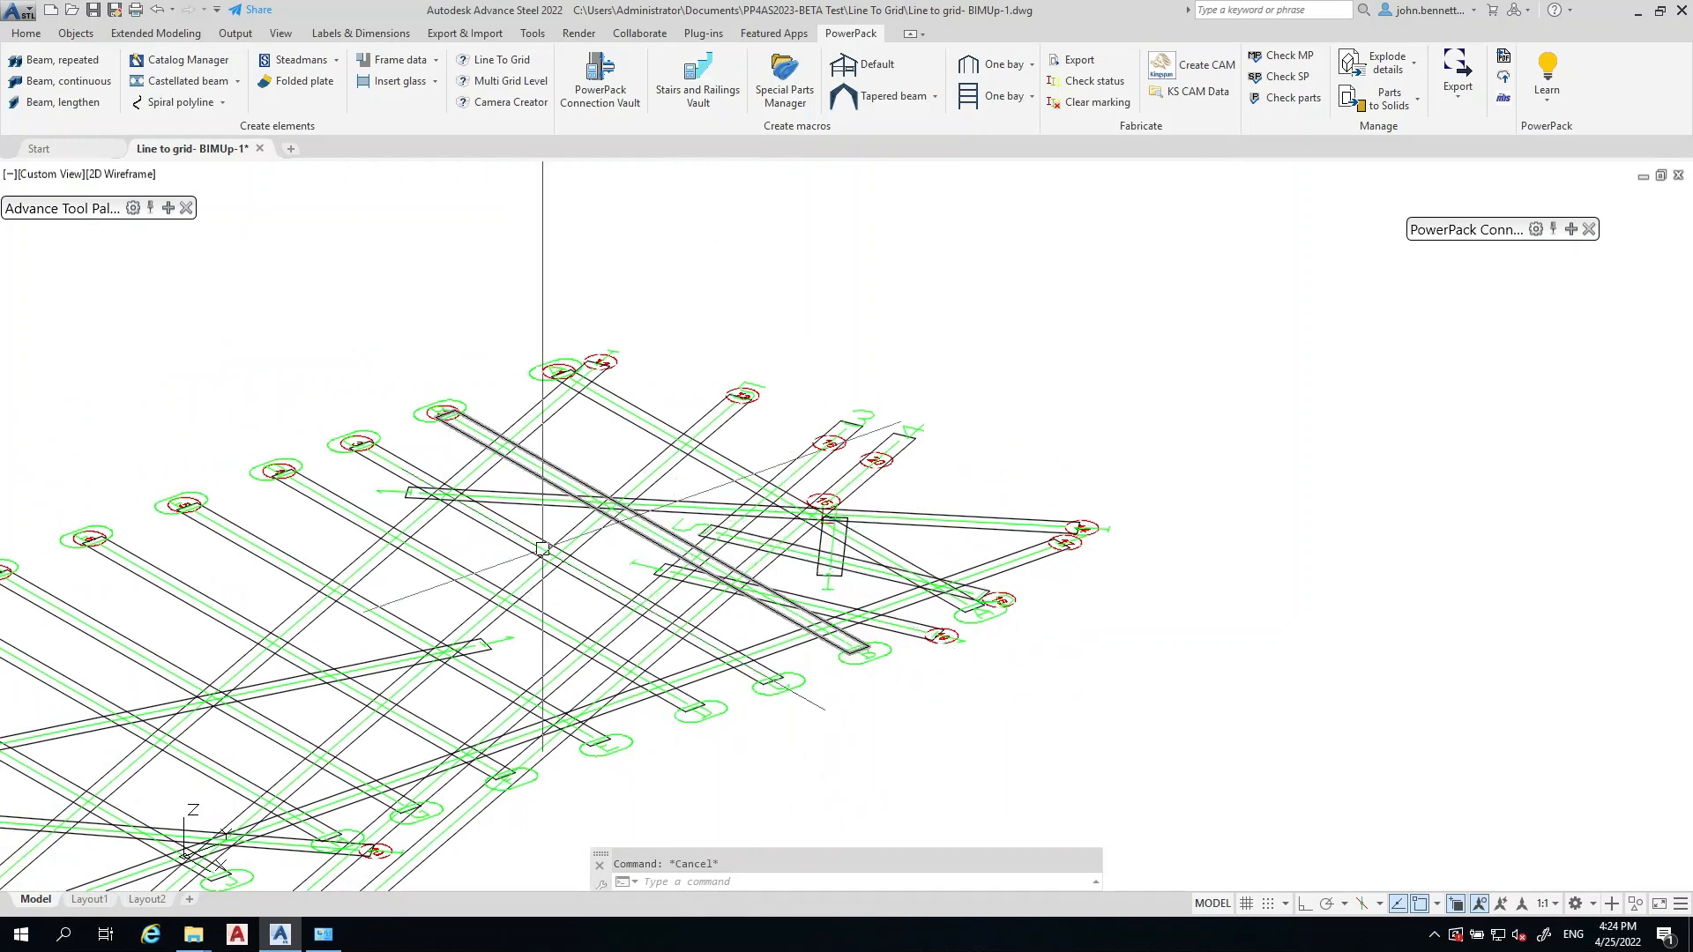
- Show the camera graphics for the model view on grid line 9
middle_drag(344, 551, 756, 459)
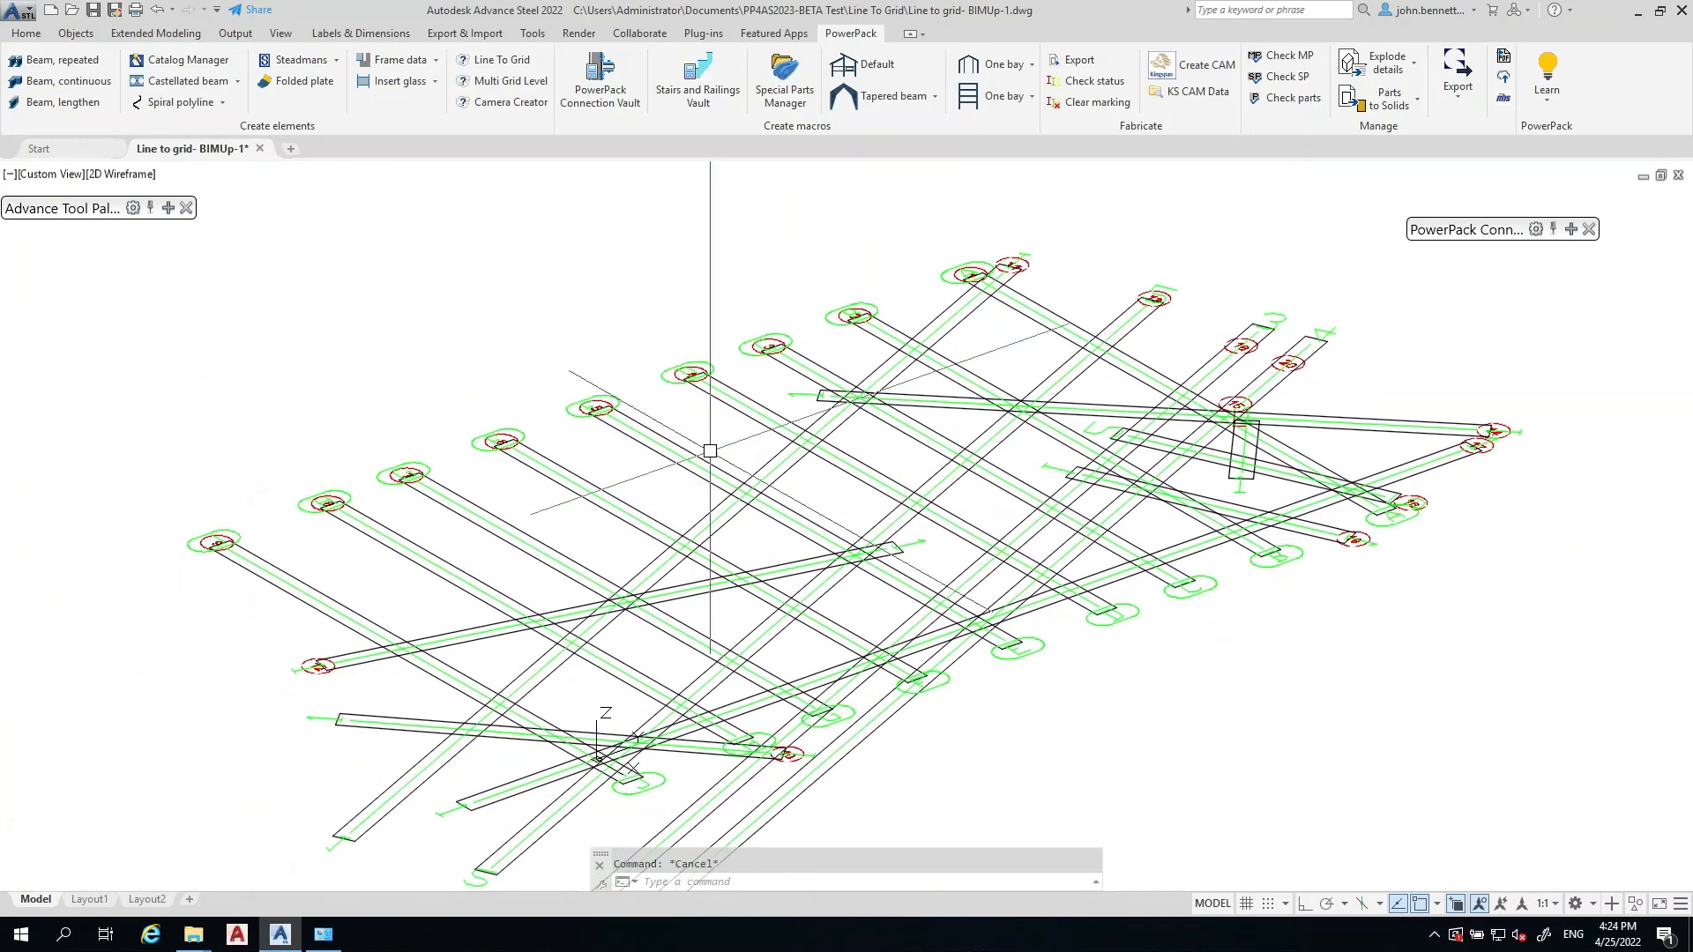
click(294, 605)
scroll(293, 605, up, 4)
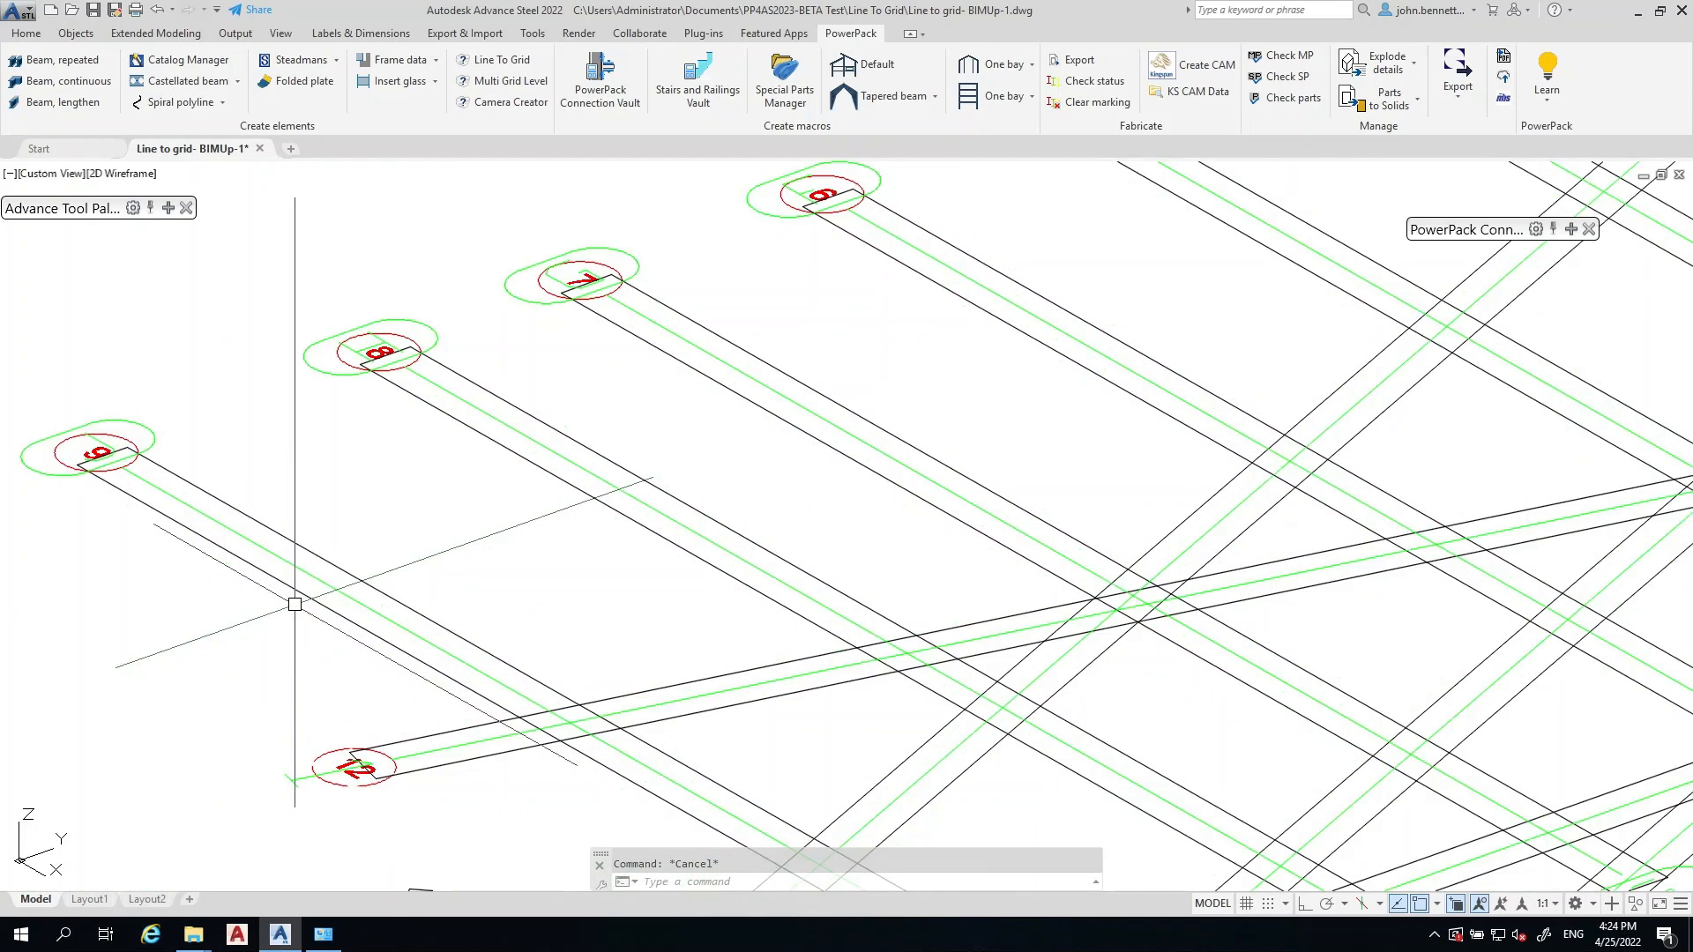
right_click(199, 614)
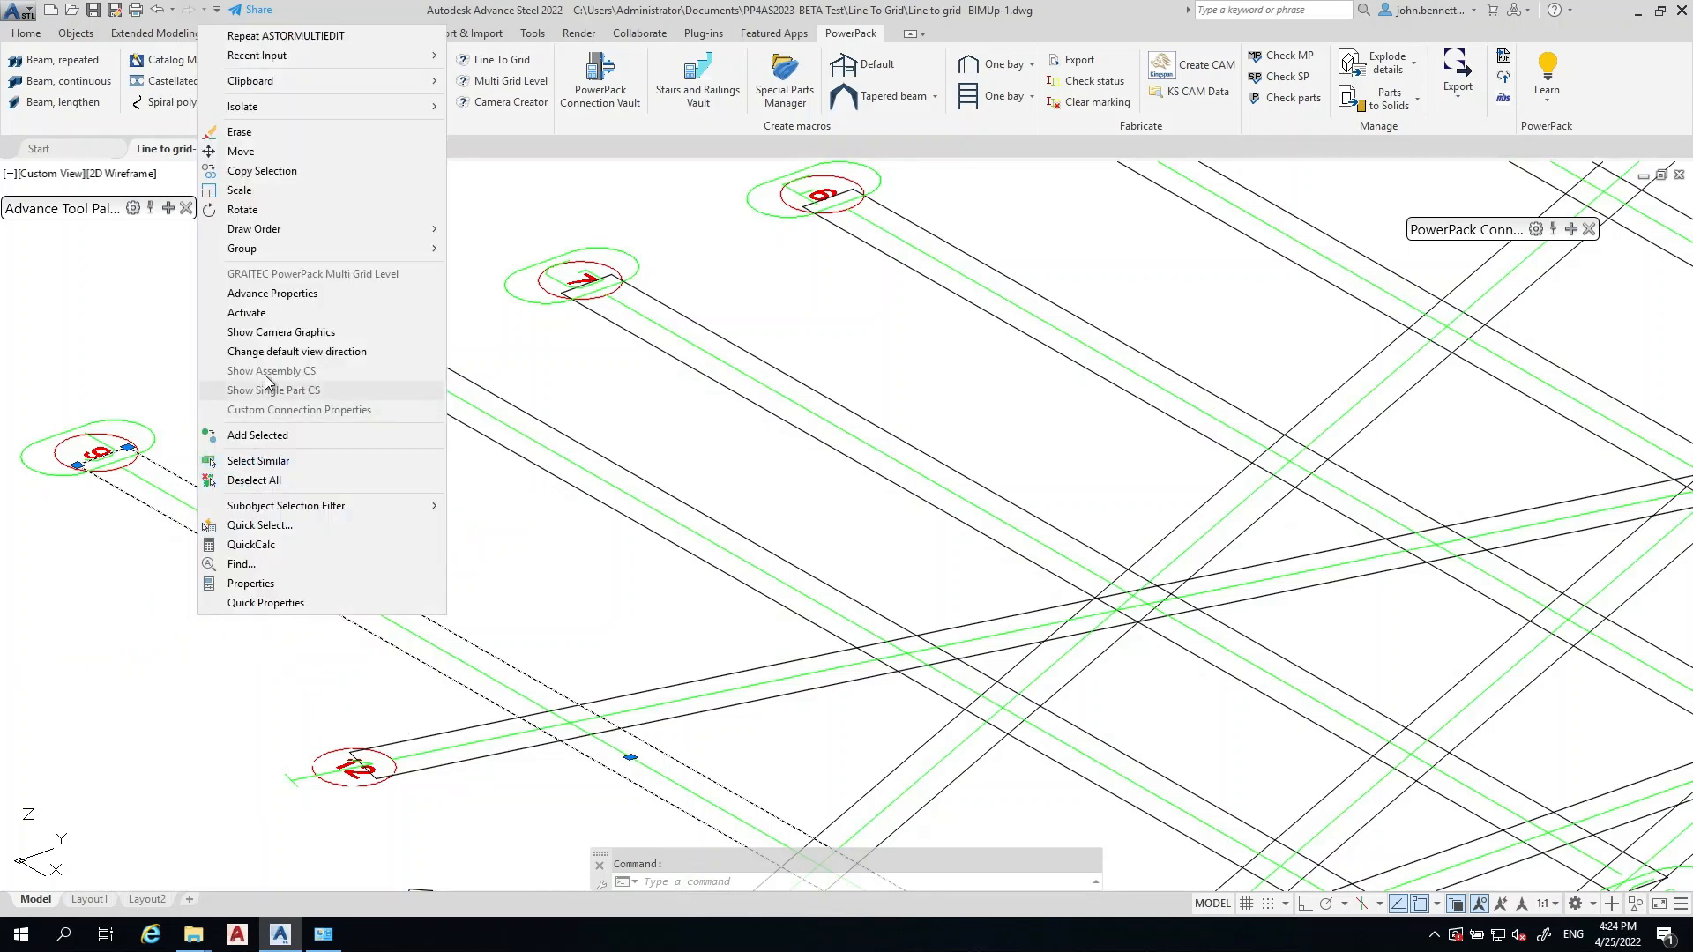
click(262, 335)
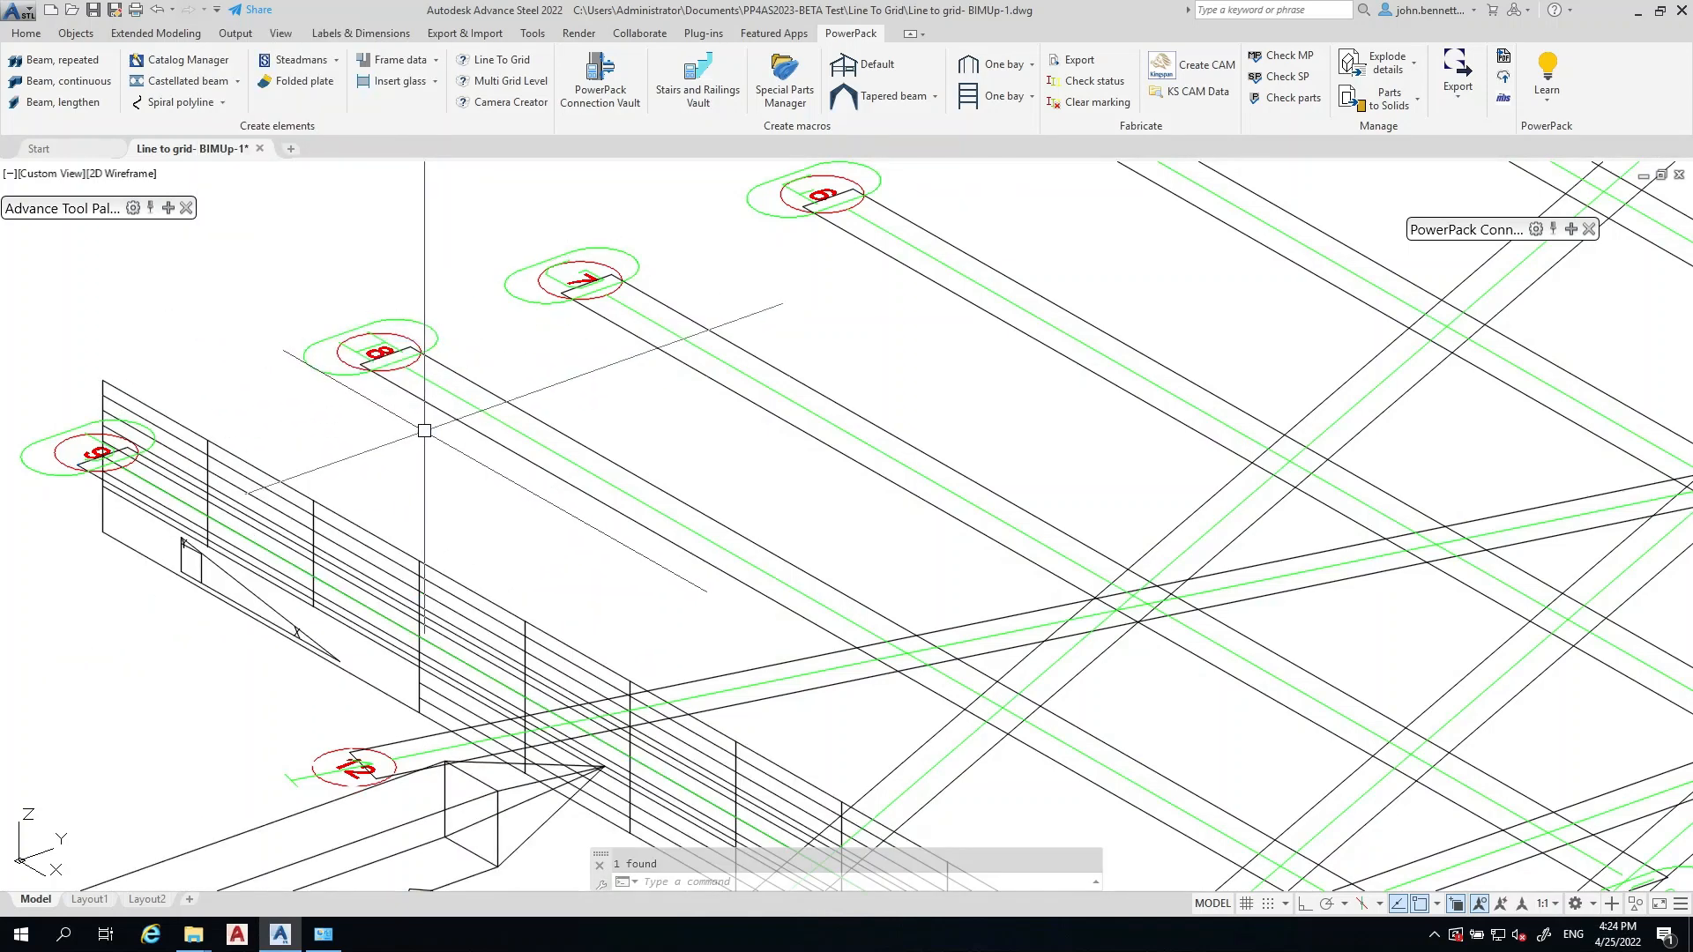
scroll(418, 436, down, 2)
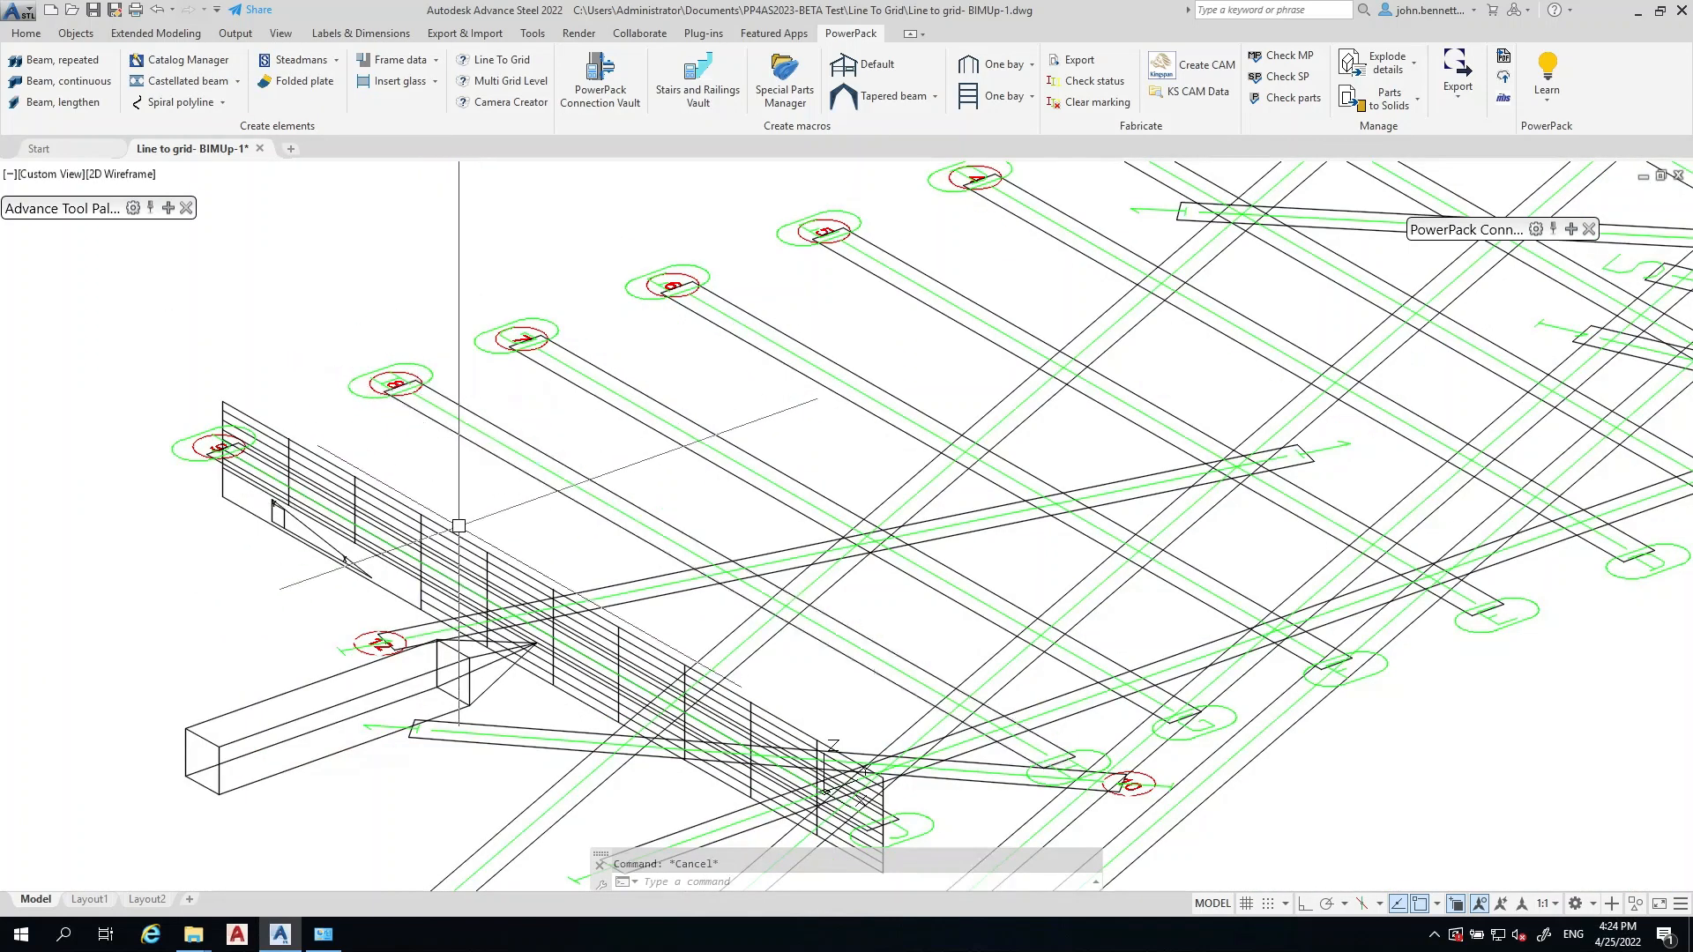
key(Escape)
- Open the Advance Properties of the model view on grid line 8, review its camera properties, and close them
click(522, 479)
right_click(553, 476)
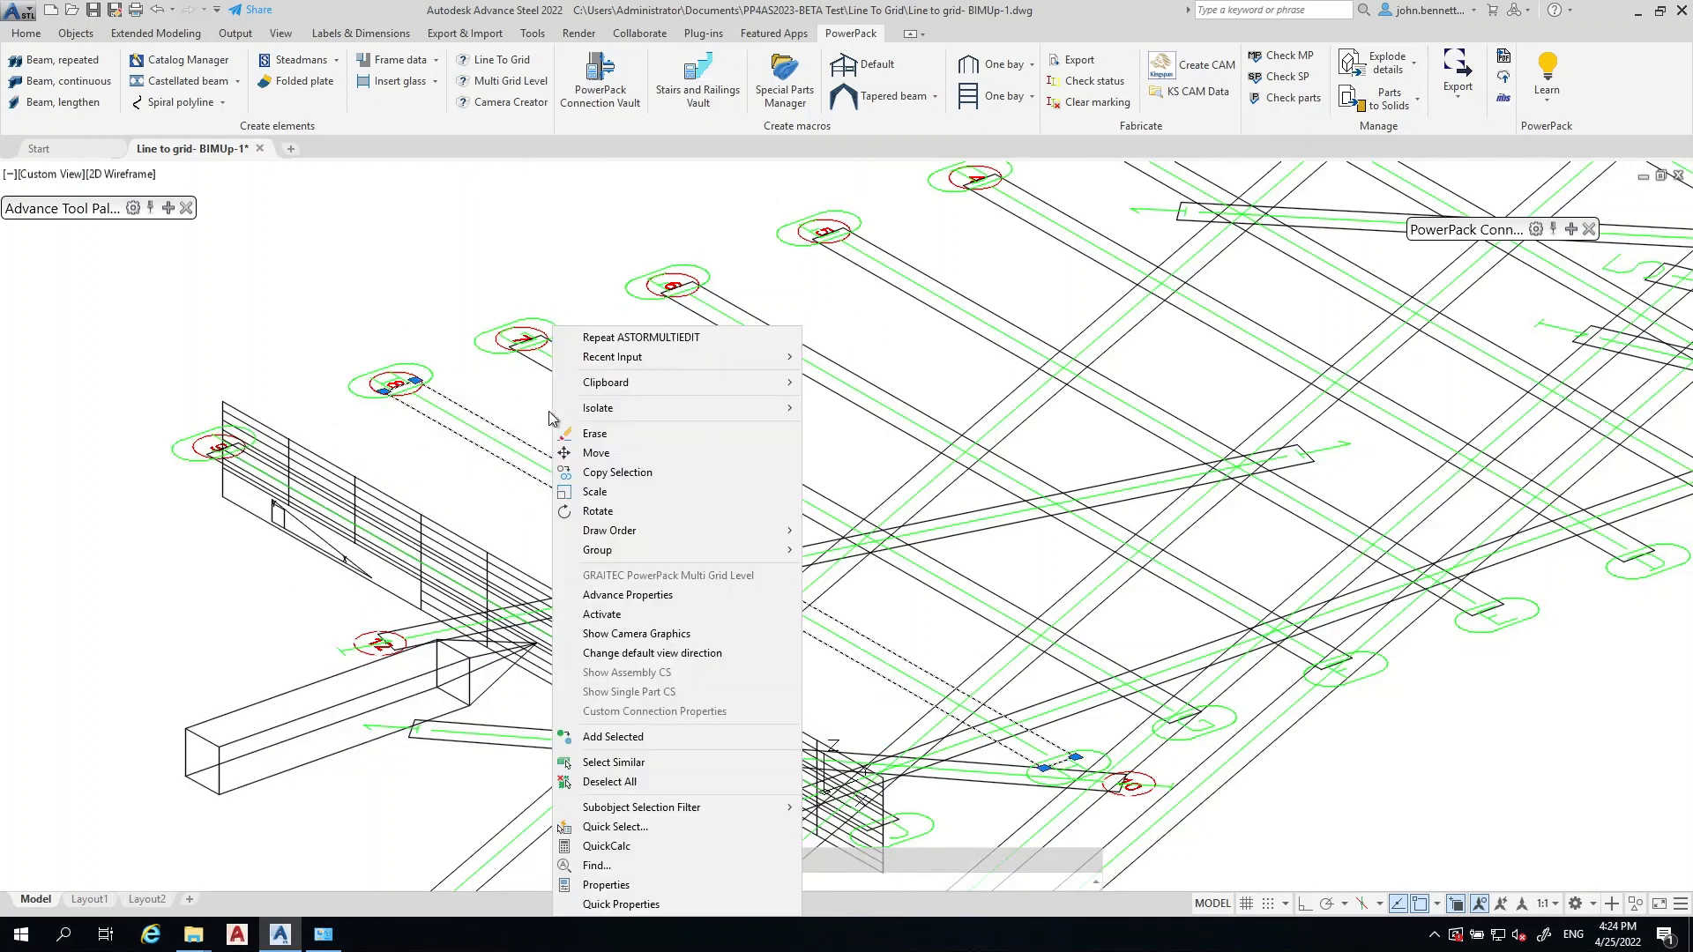
click(615, 596)
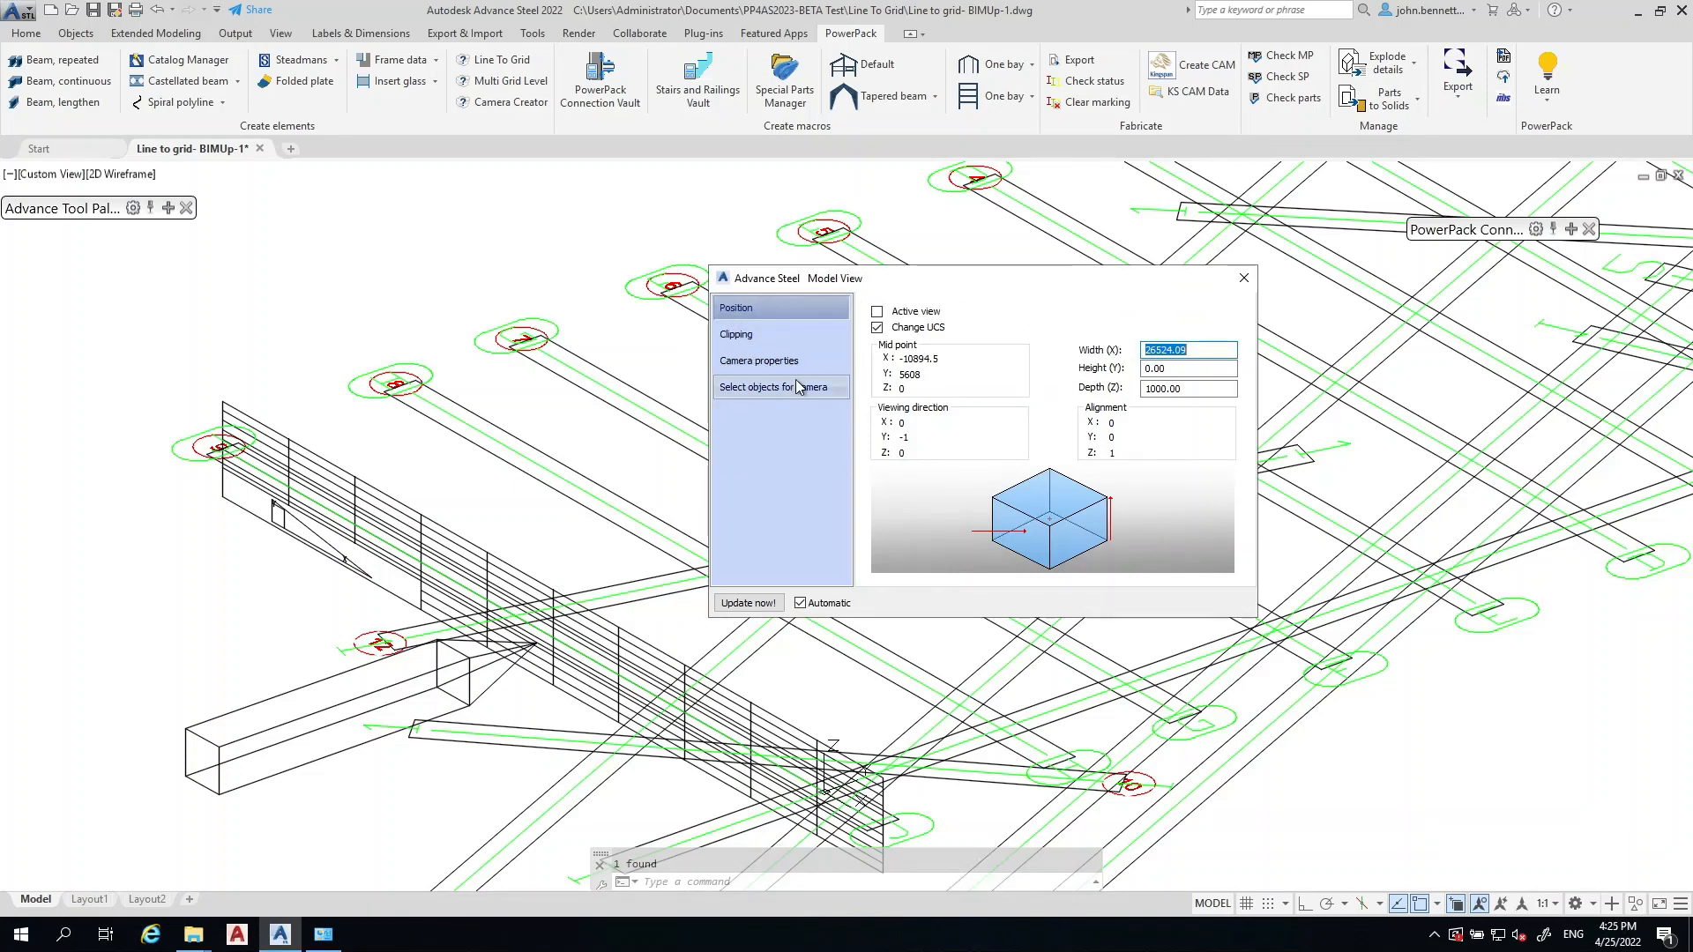
click(764, 367)
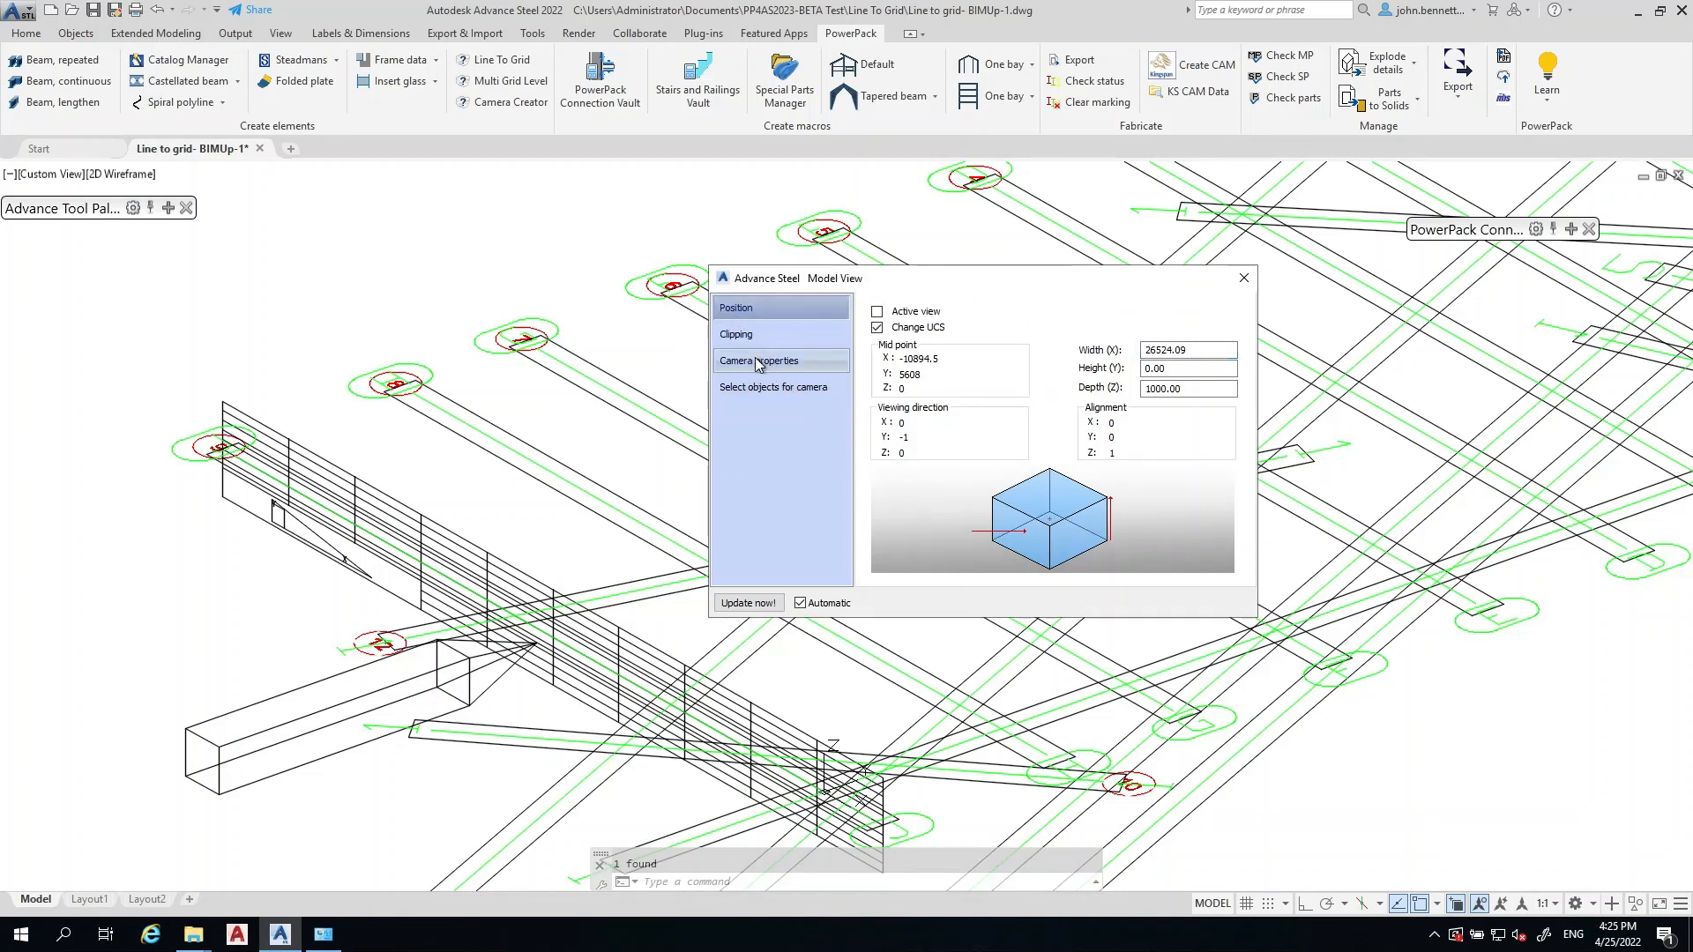
click(768, 366)
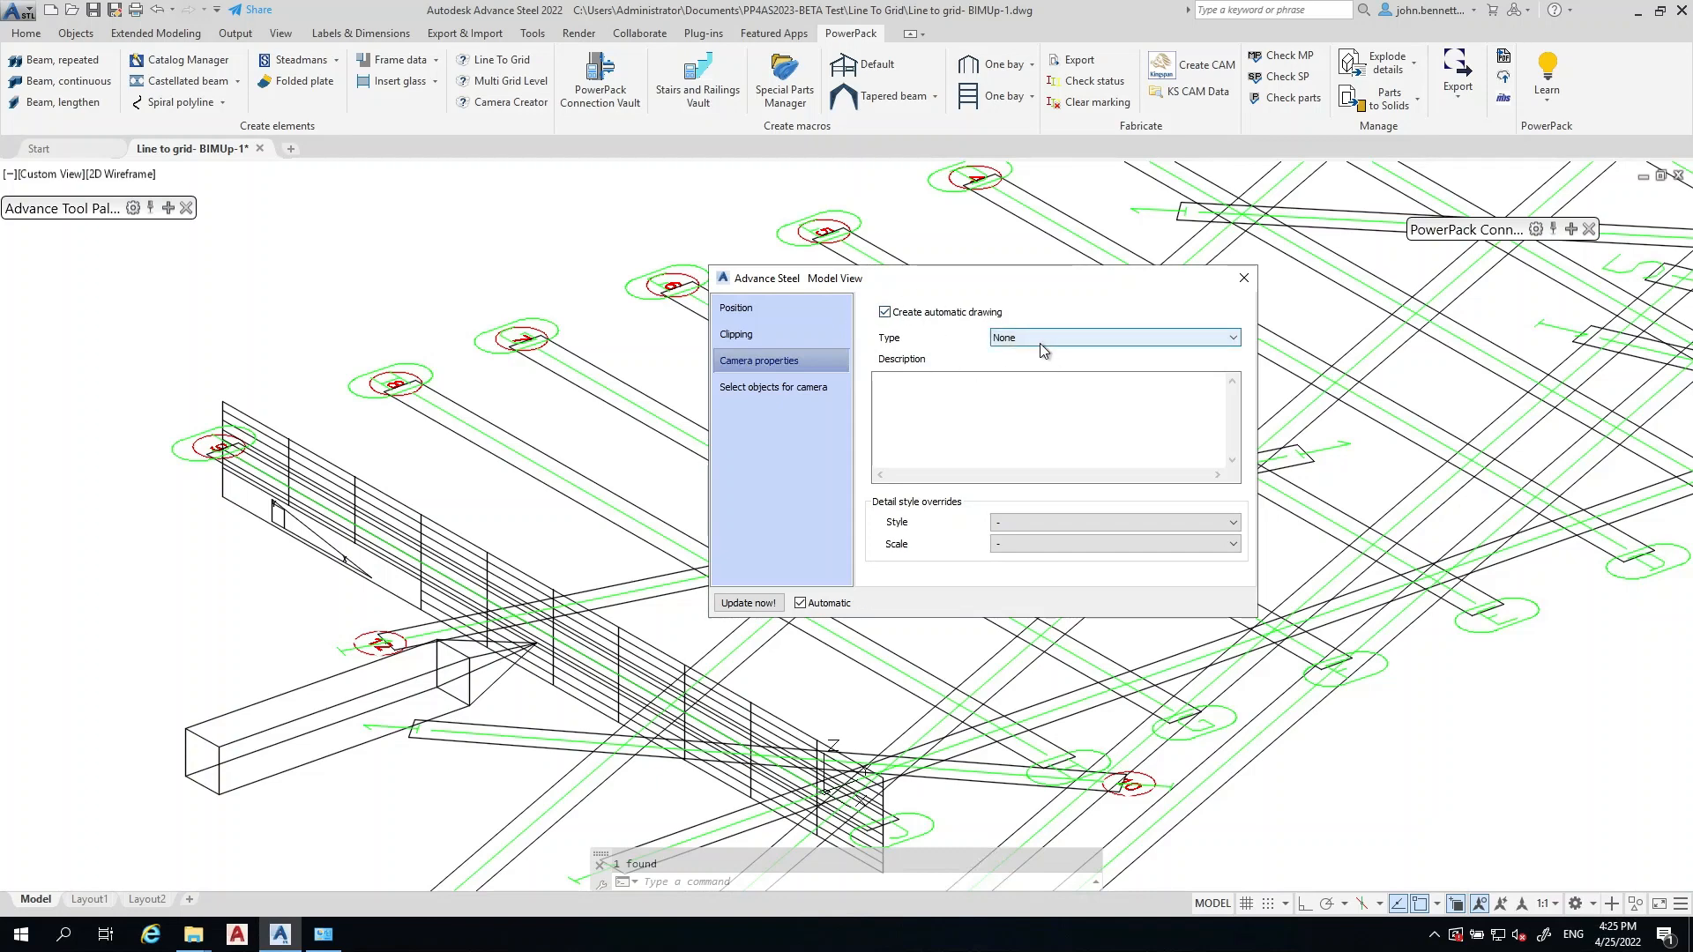
click(1244, 280)
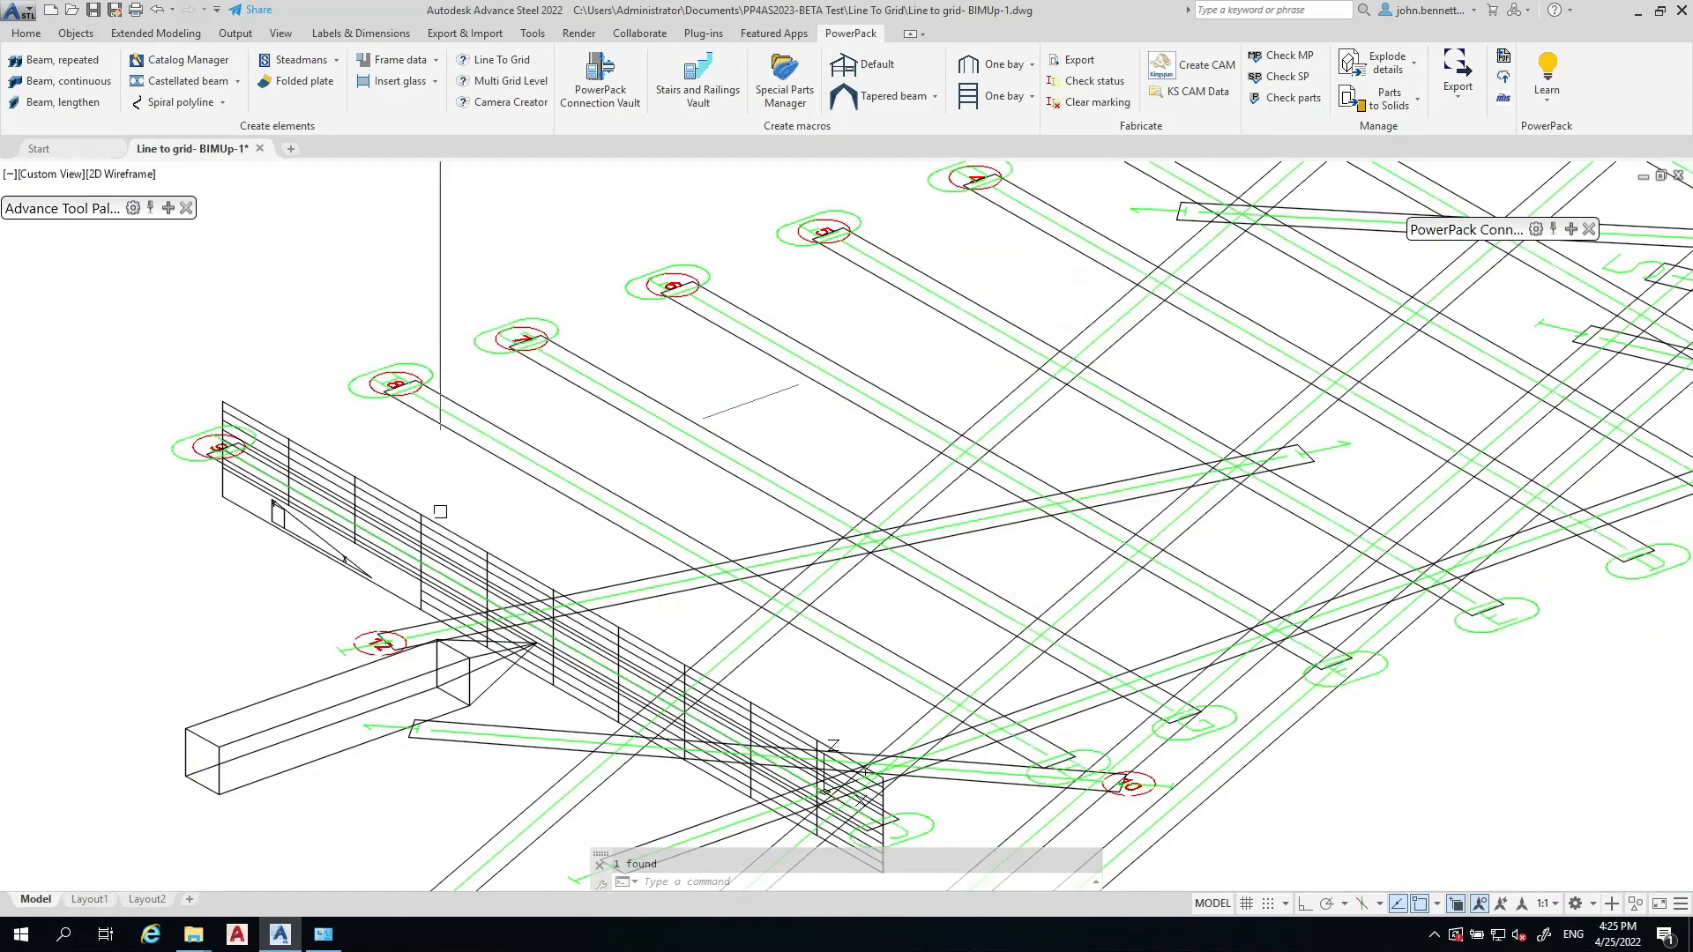
- Reverse the default view direction of the model view on grid line 9 so it looks from the grid line 8 side
scroll(440, 424, down, 4)
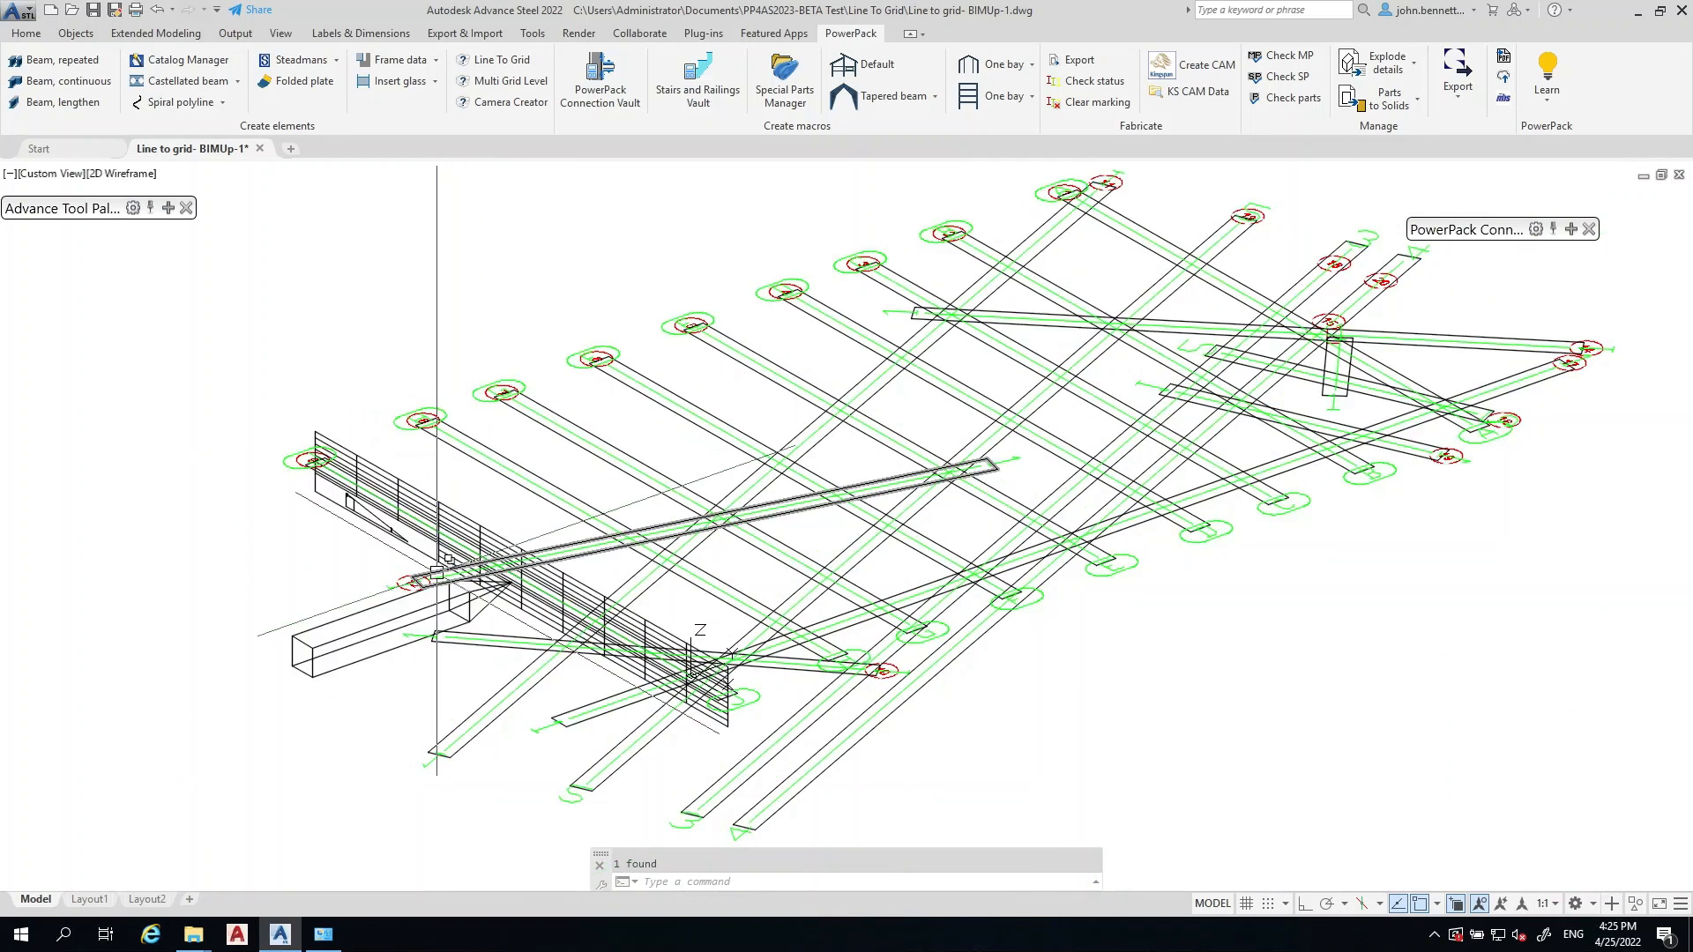
scroll(362, 514, up, 4)
middle_drag(292, 491, 388, 581)
scroll(251, 437, up, 6)
click(304, 475)
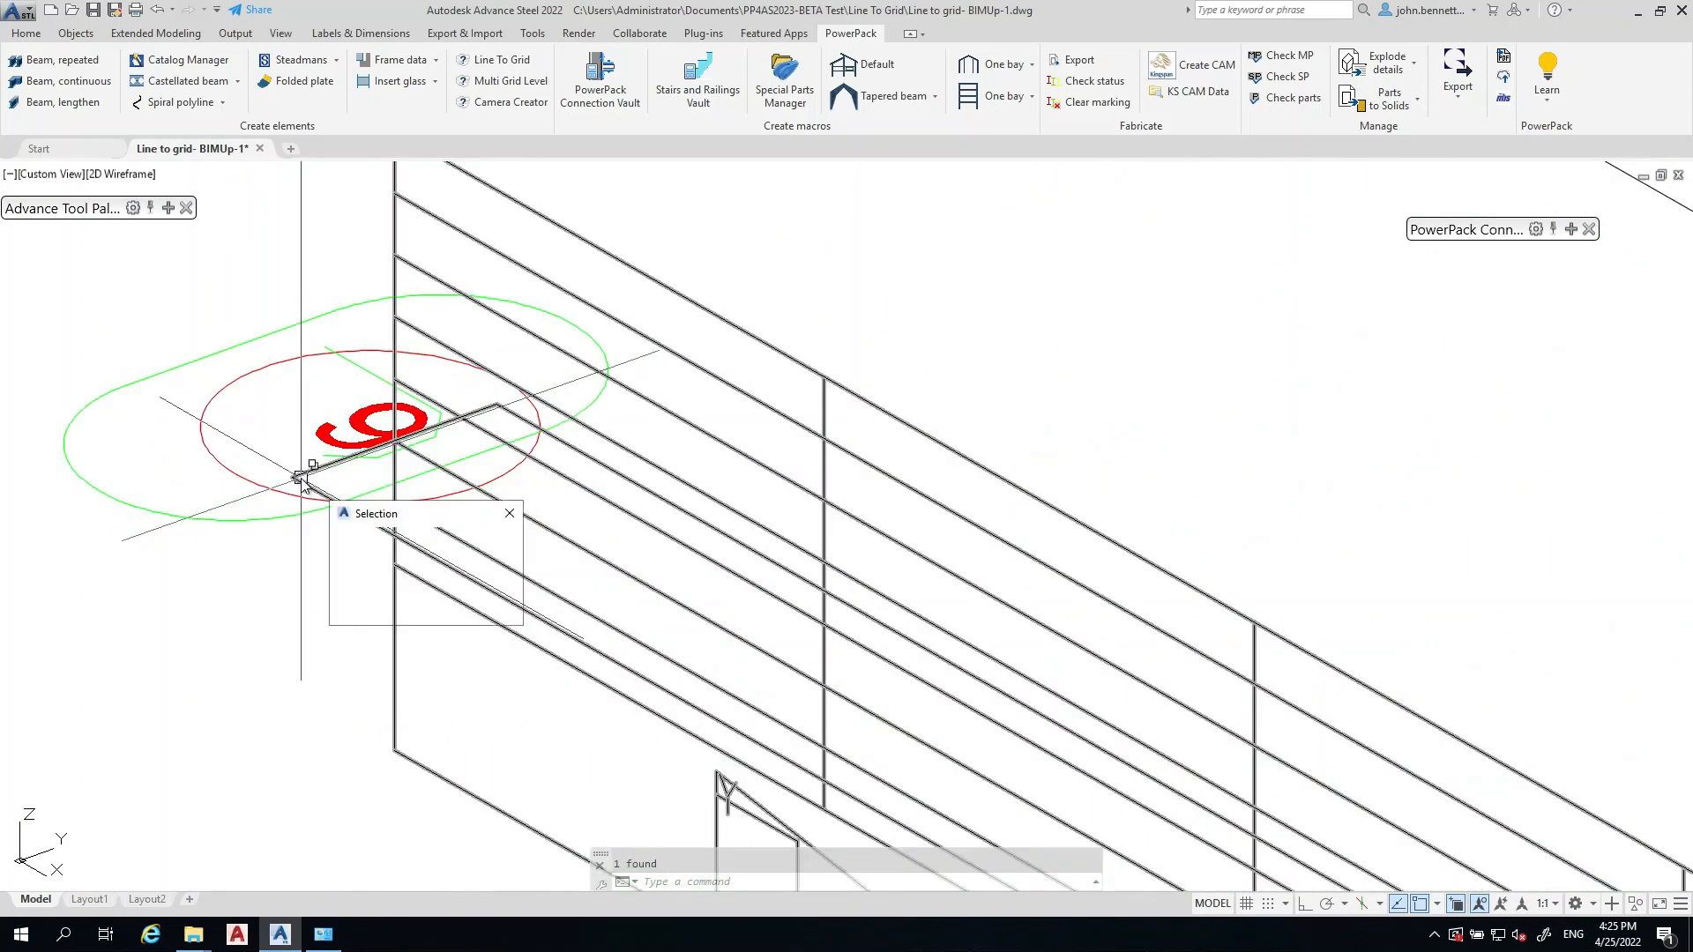
right_click(243, 428)
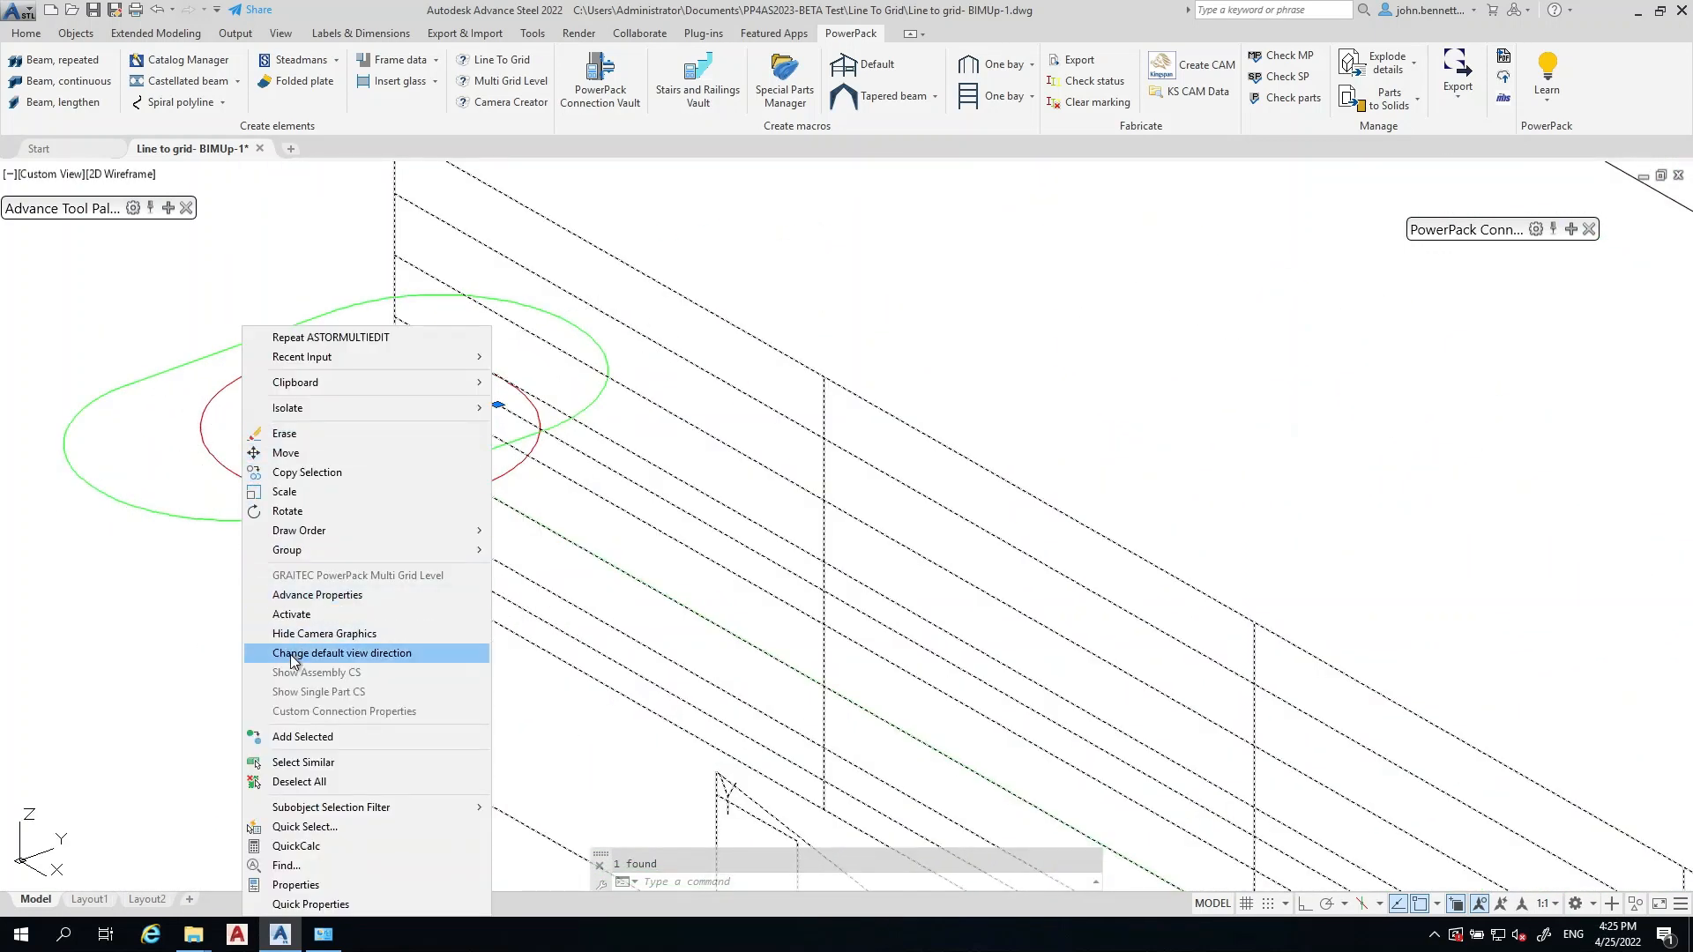
click(317, 652)
scroll(558, 574, down, 8)
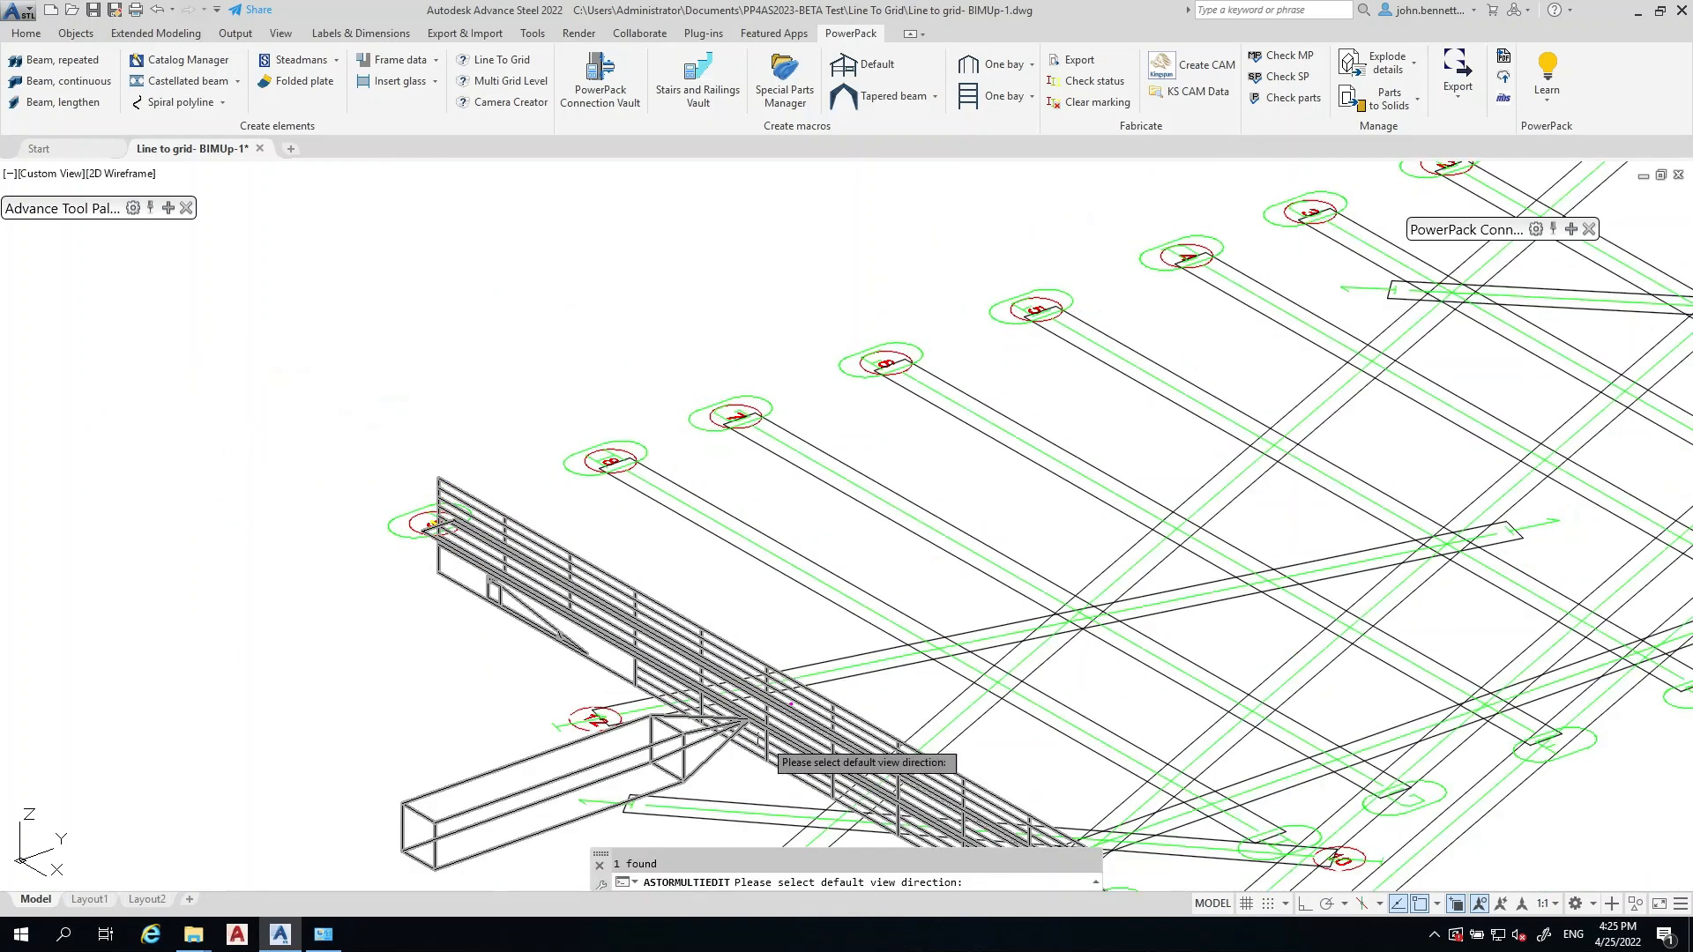
scroll(798, 710, up, 8)
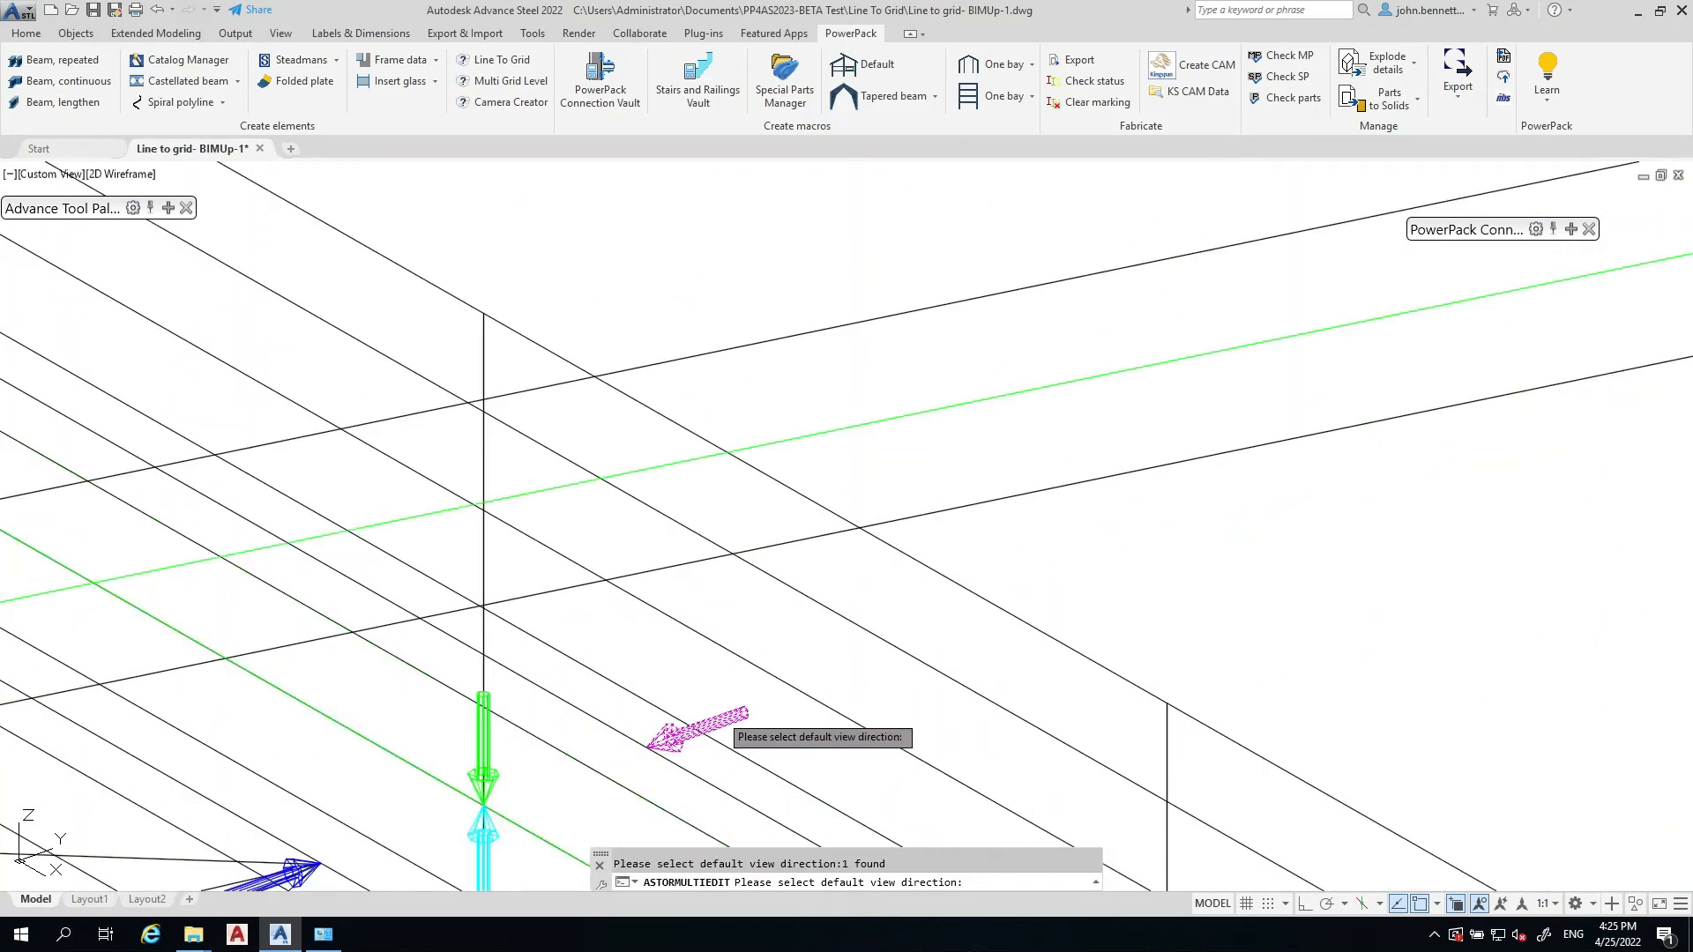
click(706, 721)
scroll(474, 582, down, 8)
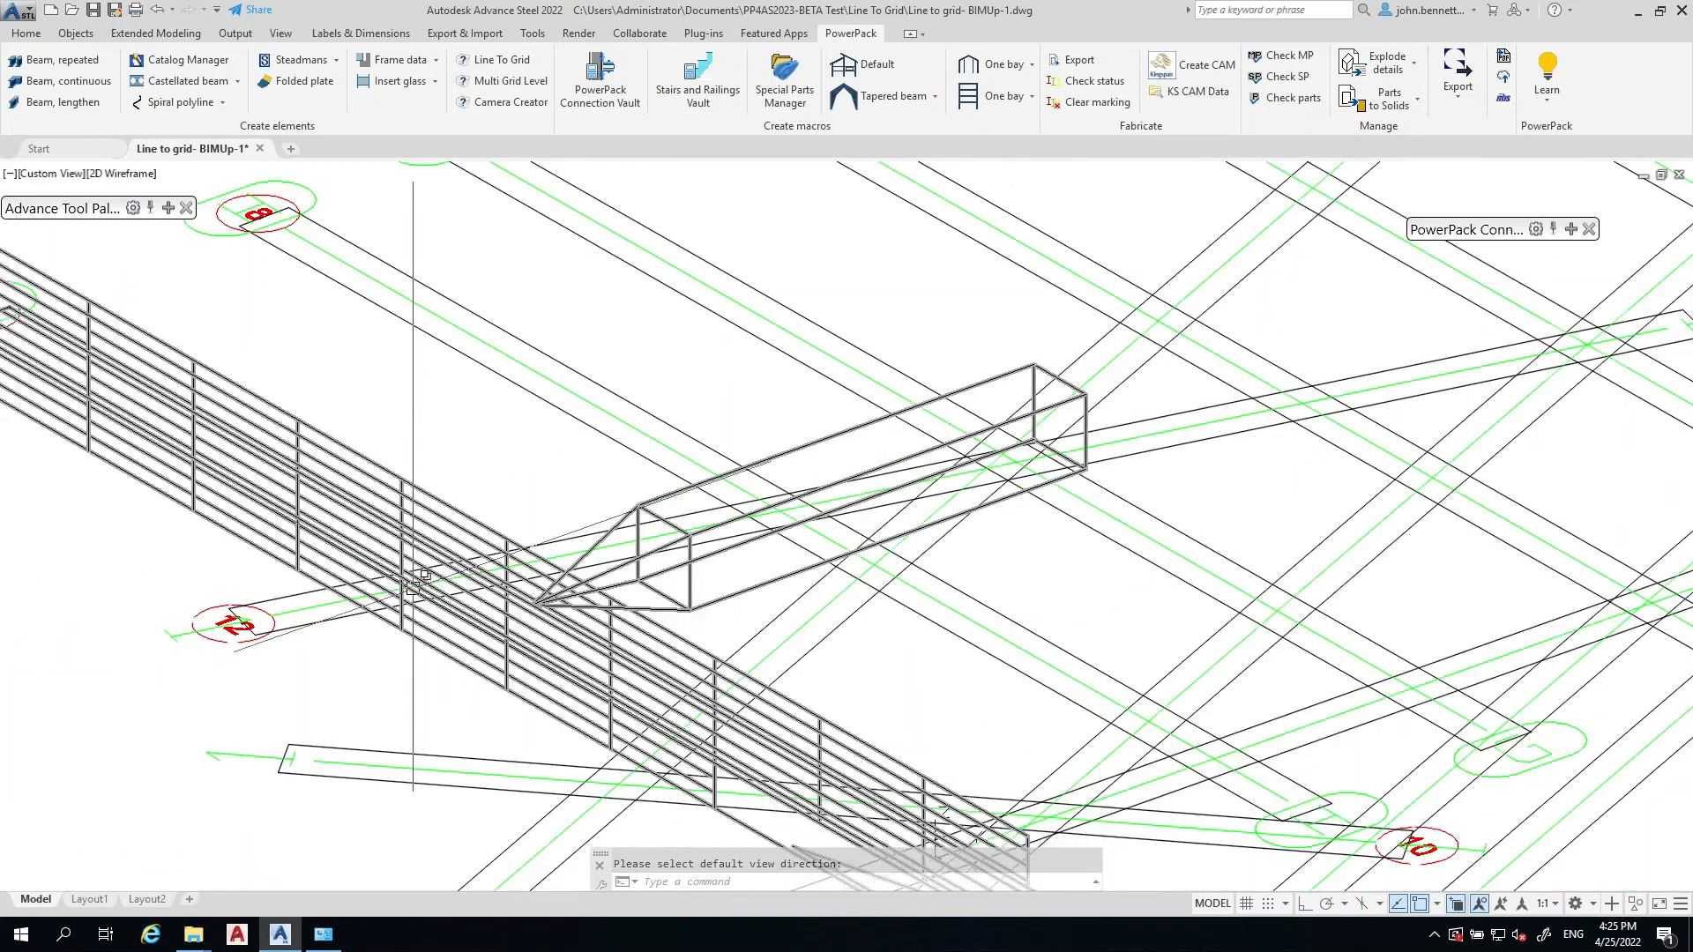
scroll(235, 646, down, 2)
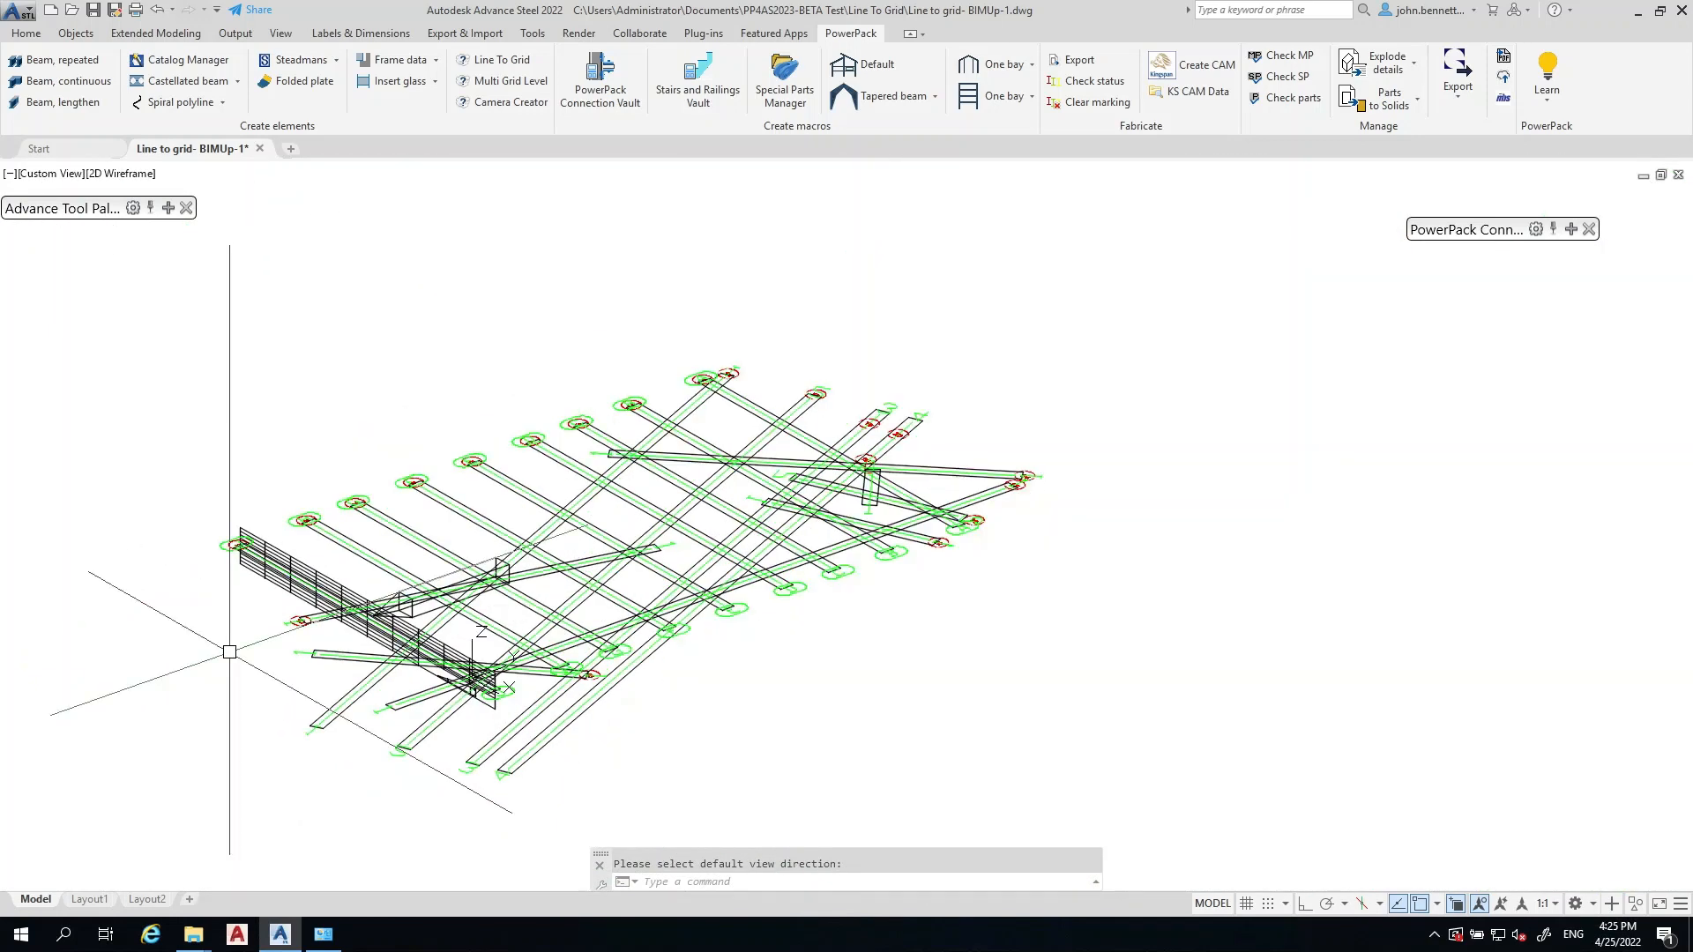